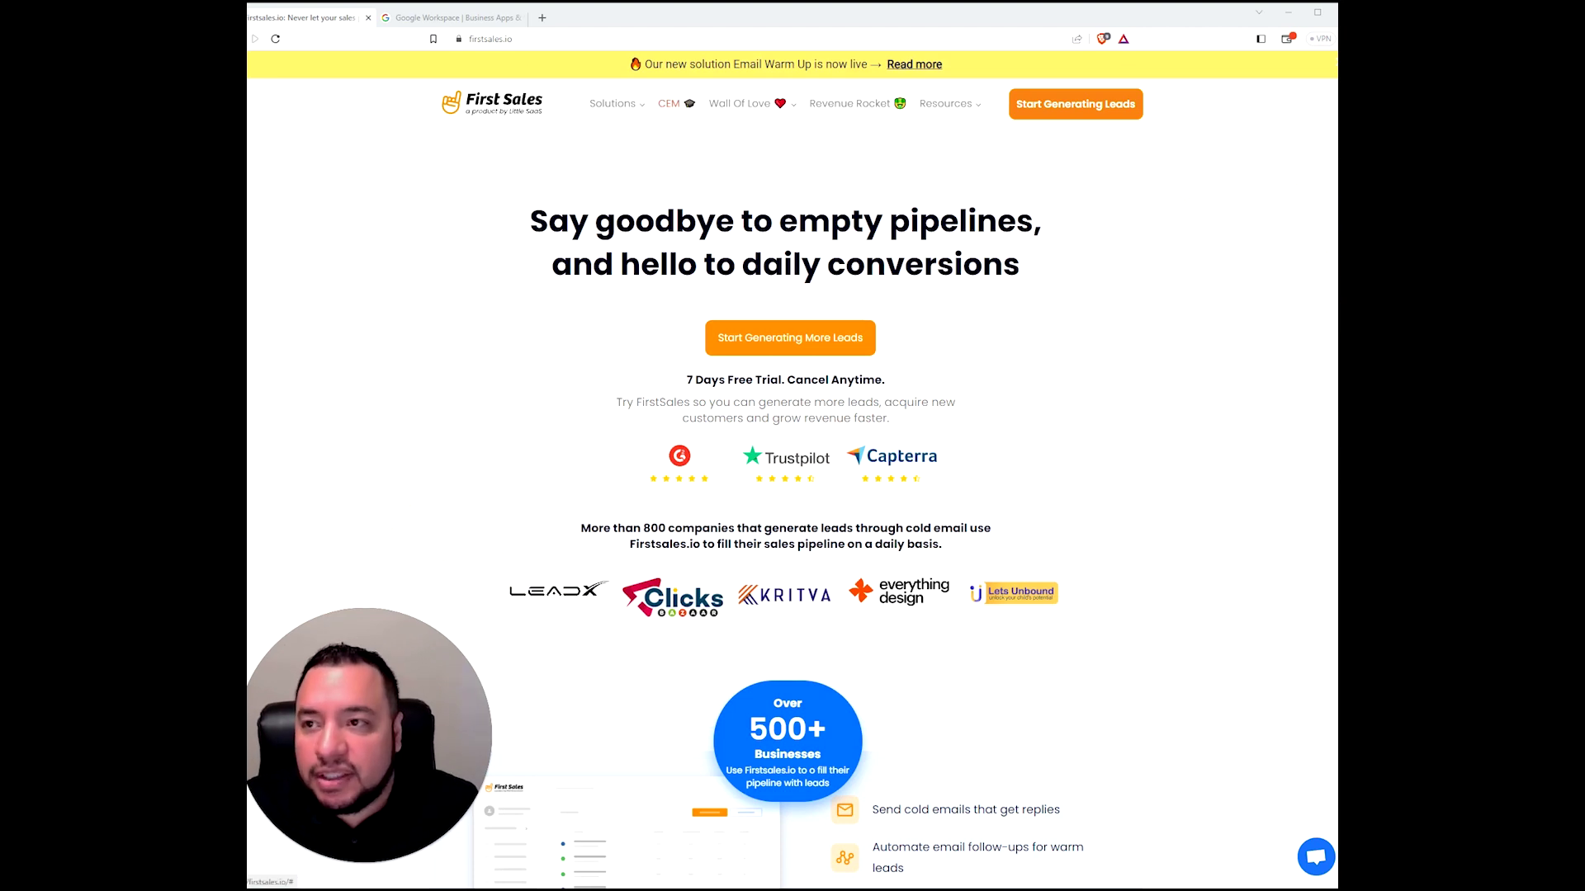
# - Switch to Google Workspace and start sign-up with business name FirstSales, 2-9 employees, United States
pyautogui.click(450, 18)
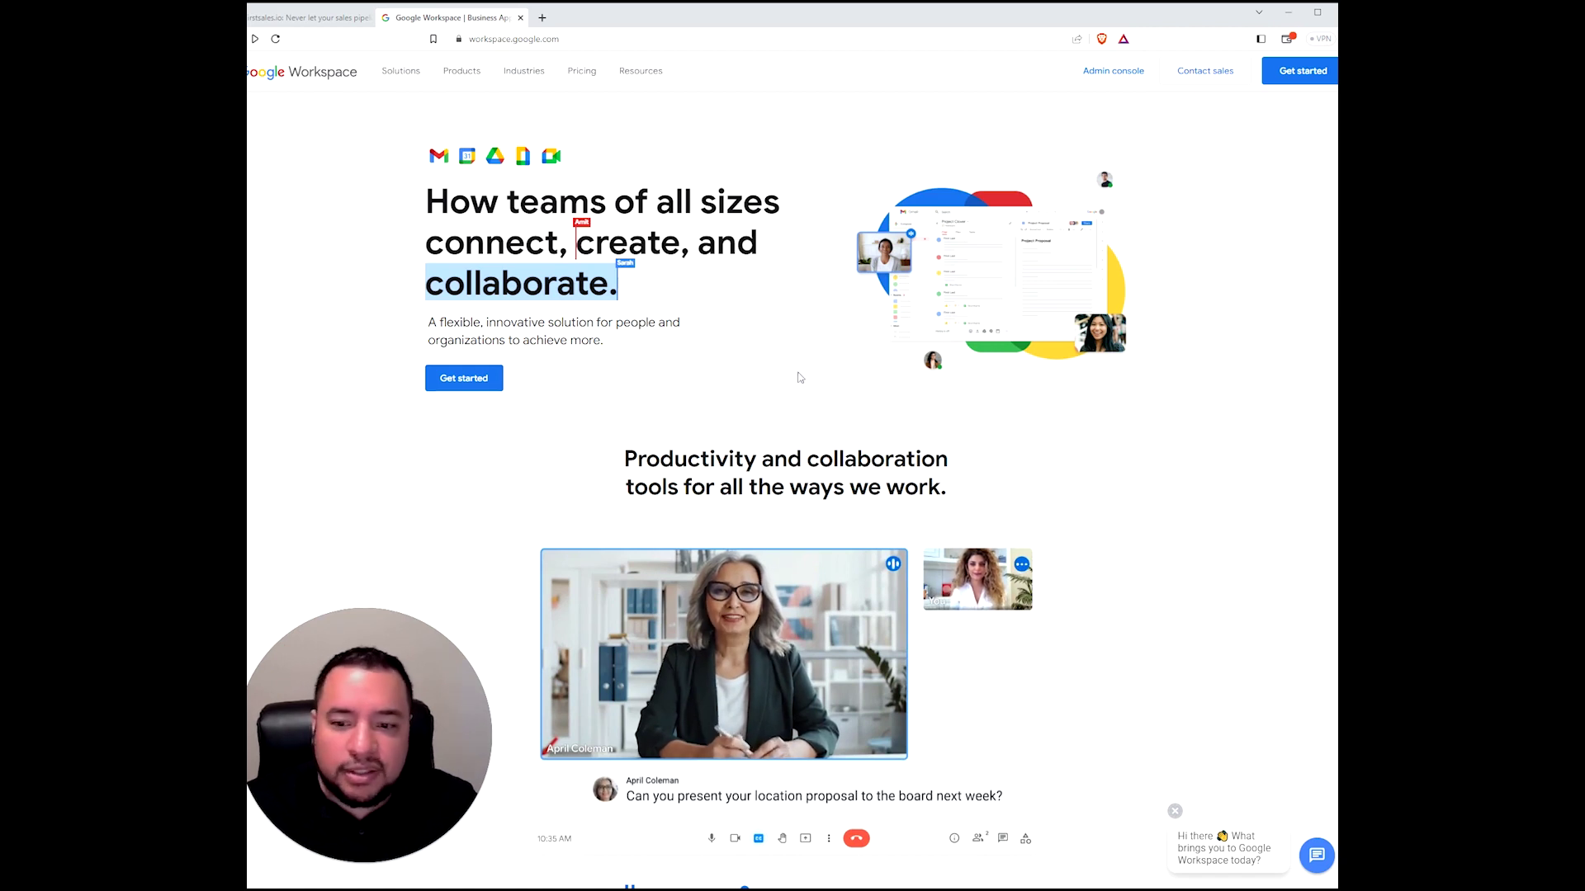
pyautogui.click(1305, 71)
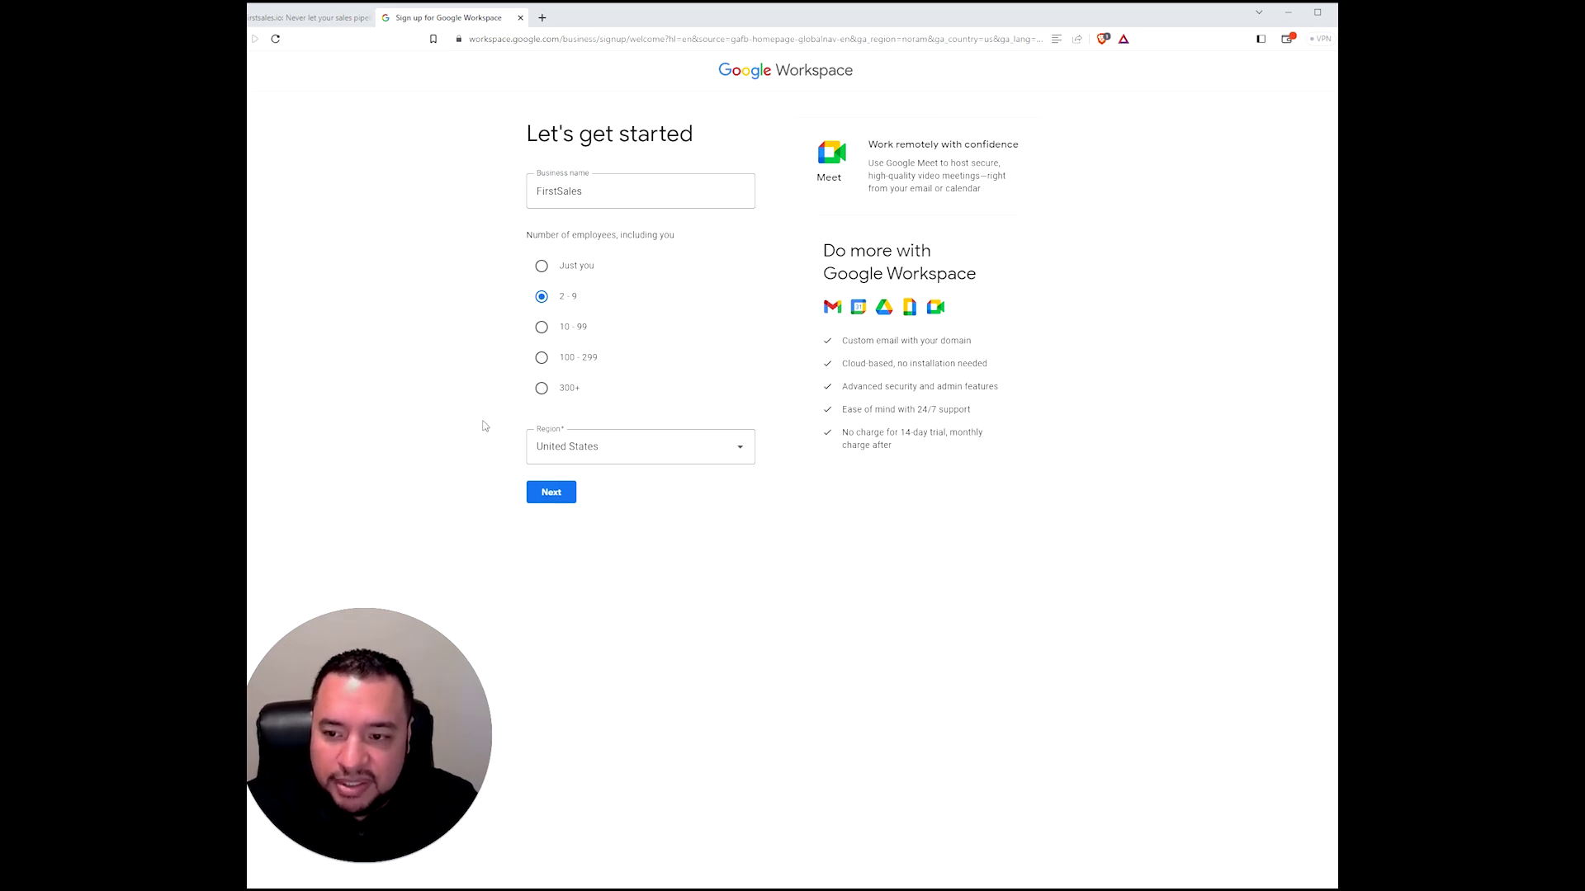
# - Submit the business details and enter the contact's first name, last name and current e-mail address
pyautogui.click(551, 493)
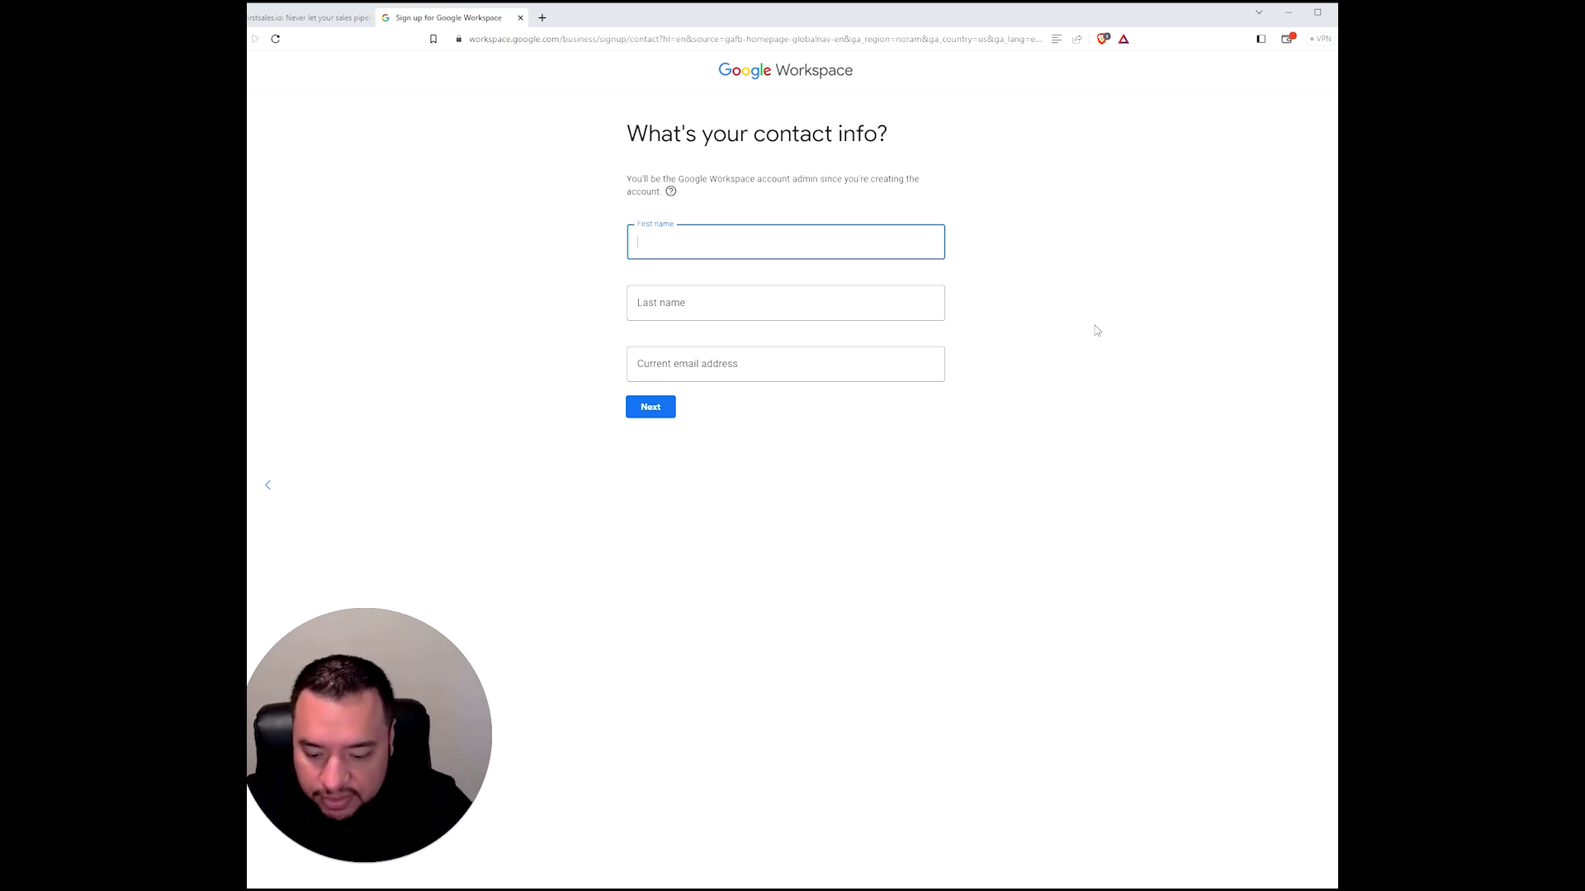
pyautogui.press('Tab')
pyautogui.press('Tab')
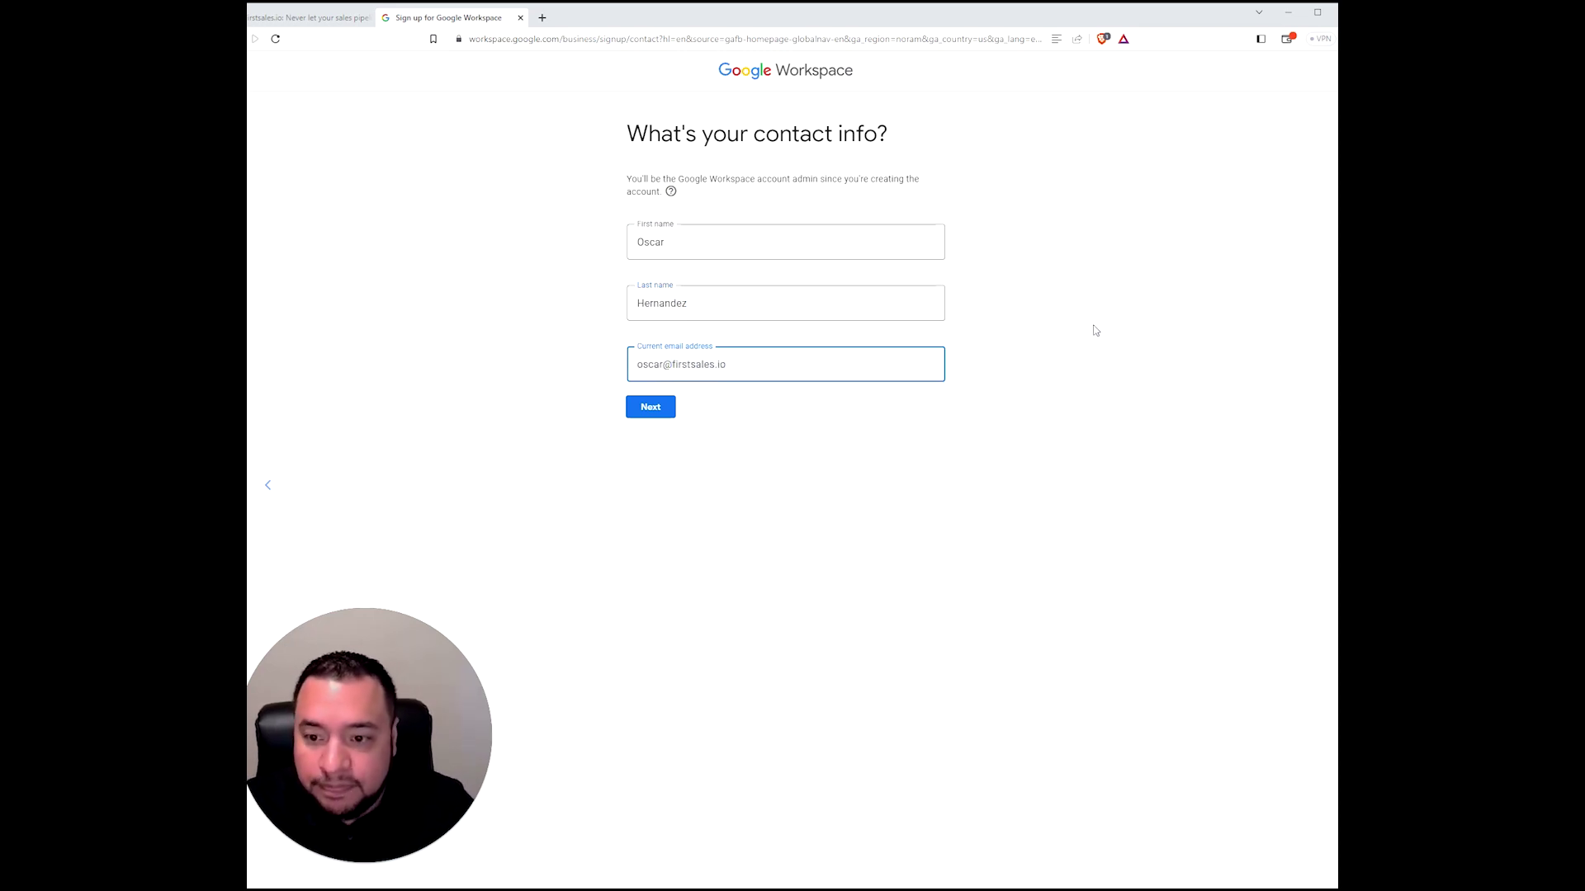
pyautogui.click(666, 414)
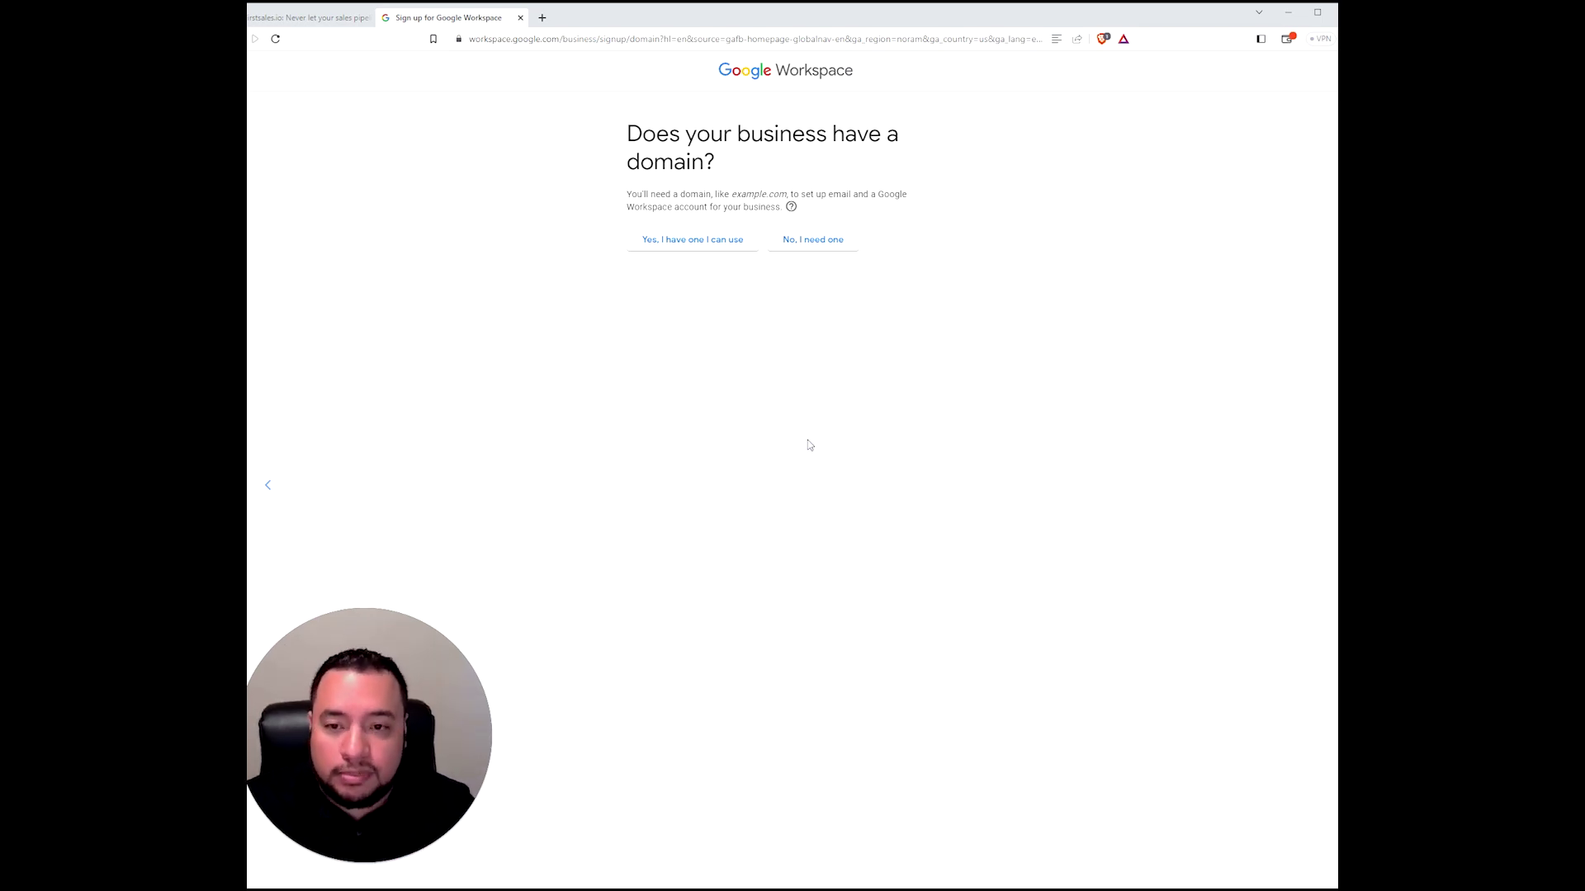
# - Answer 'No, I need one' to show the business needs a new domain
pyautogui.click(820, 244)
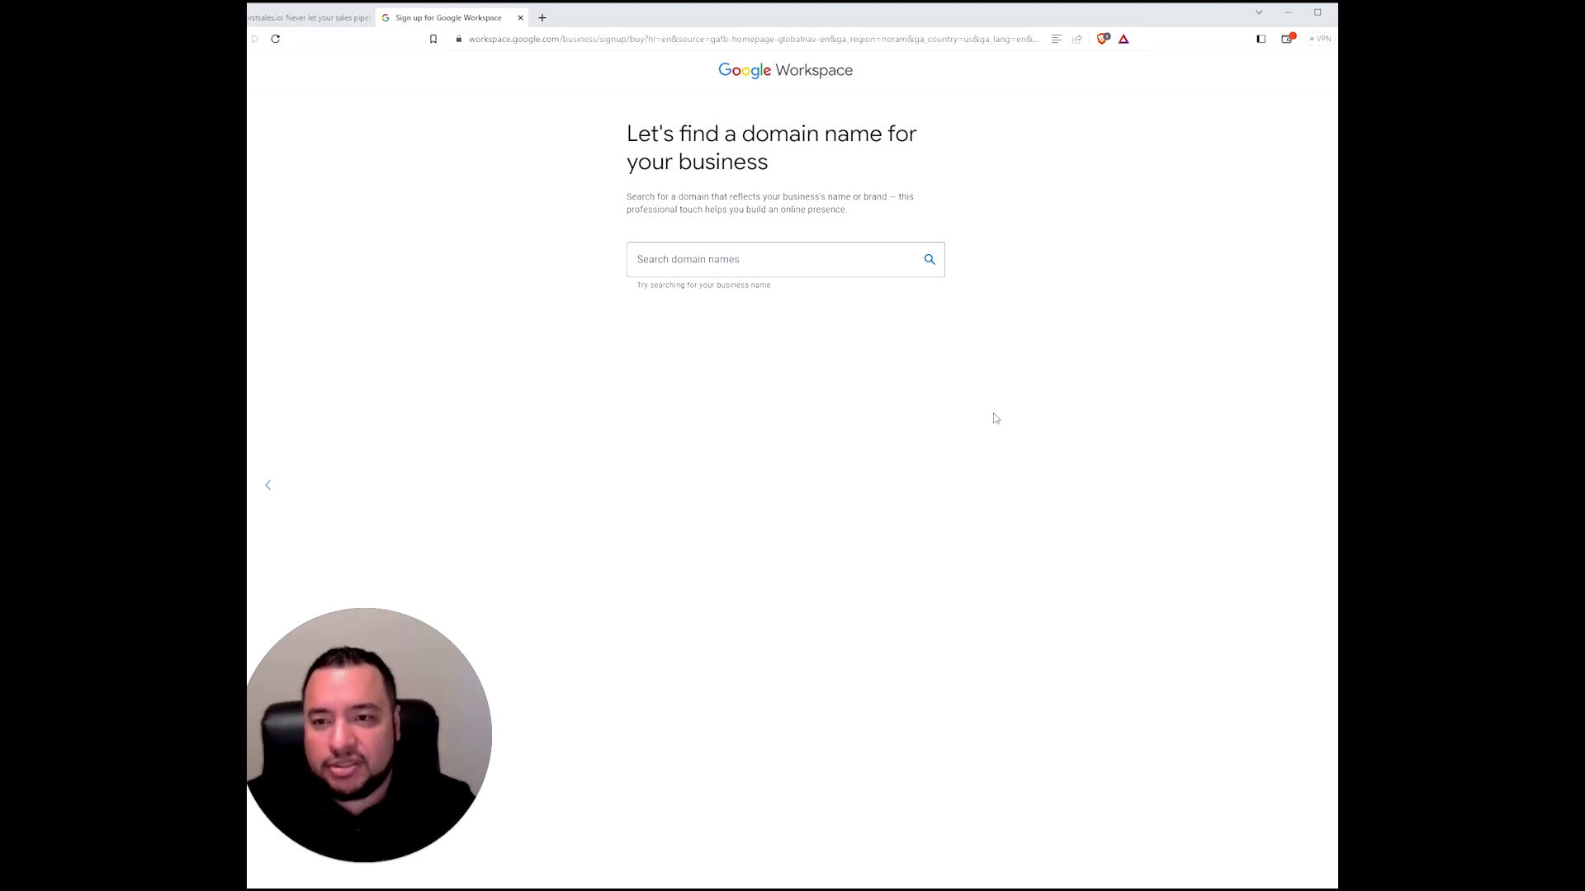
# - Search for getfirstsalesio.com and continue with it as the available $12.00/year domain
pyautogui.click(776, 260)
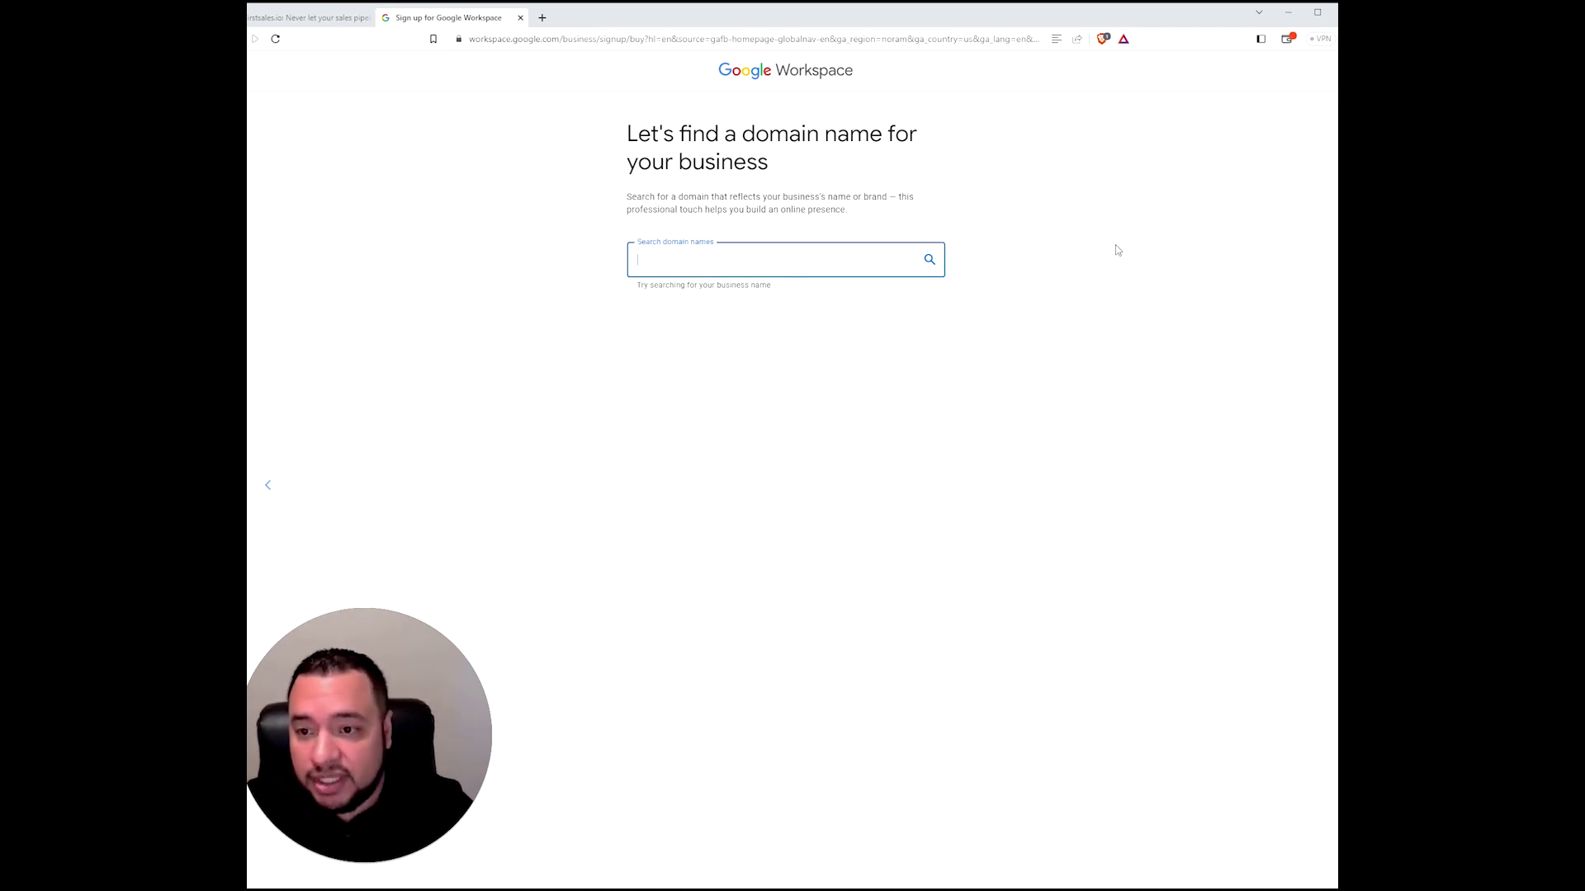
pyautogui.write('g')
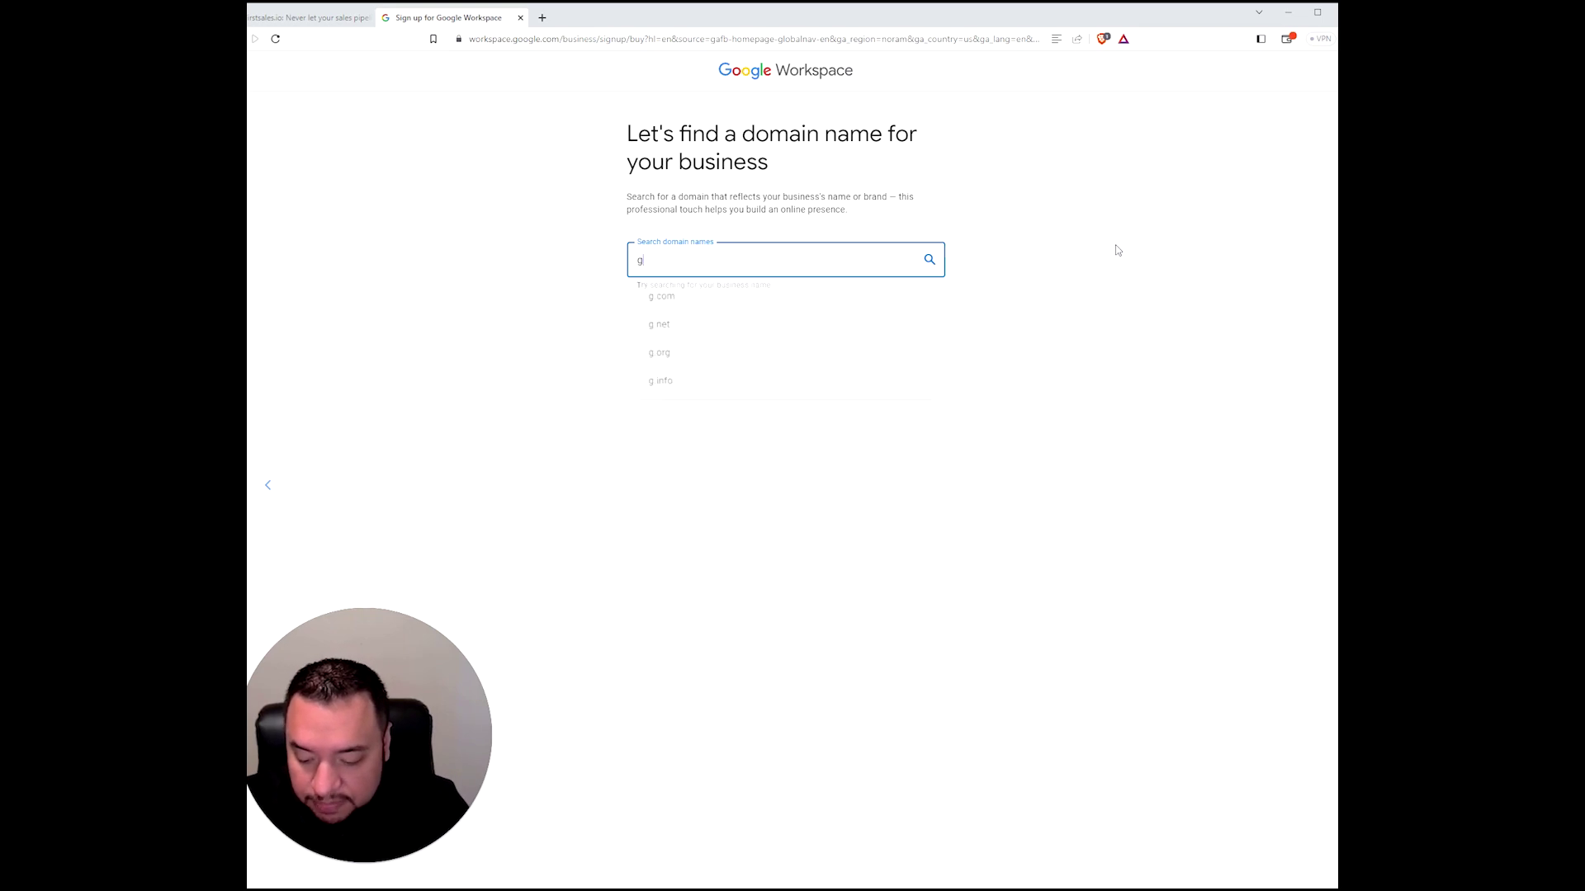
pyautogui.write('etfirstsales')
pyautogui.write('io.com')
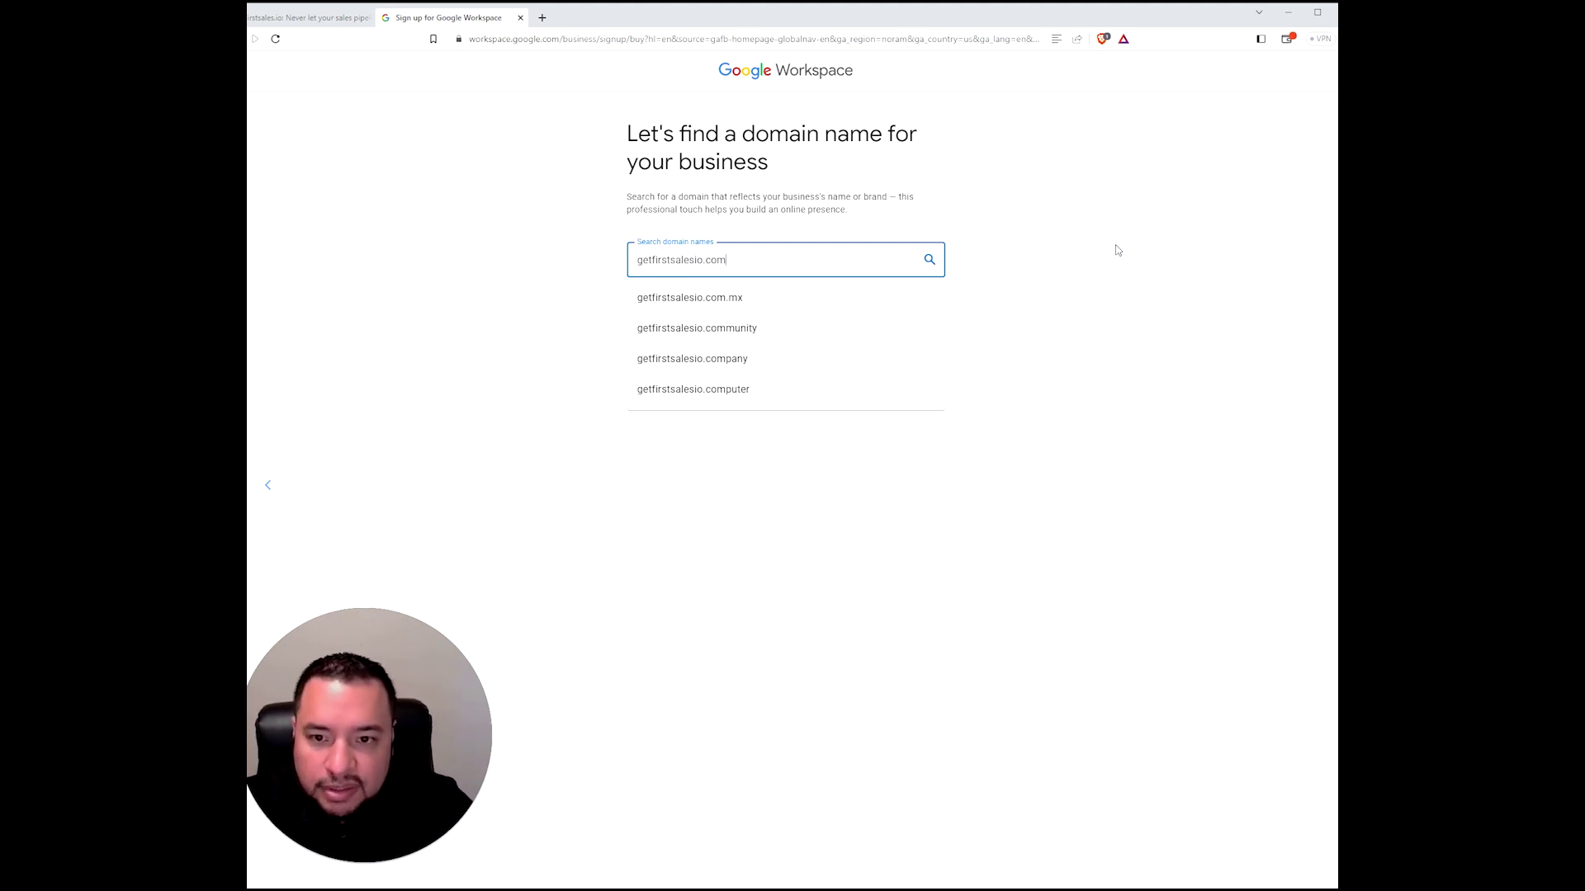
pyautogui.press('Return')
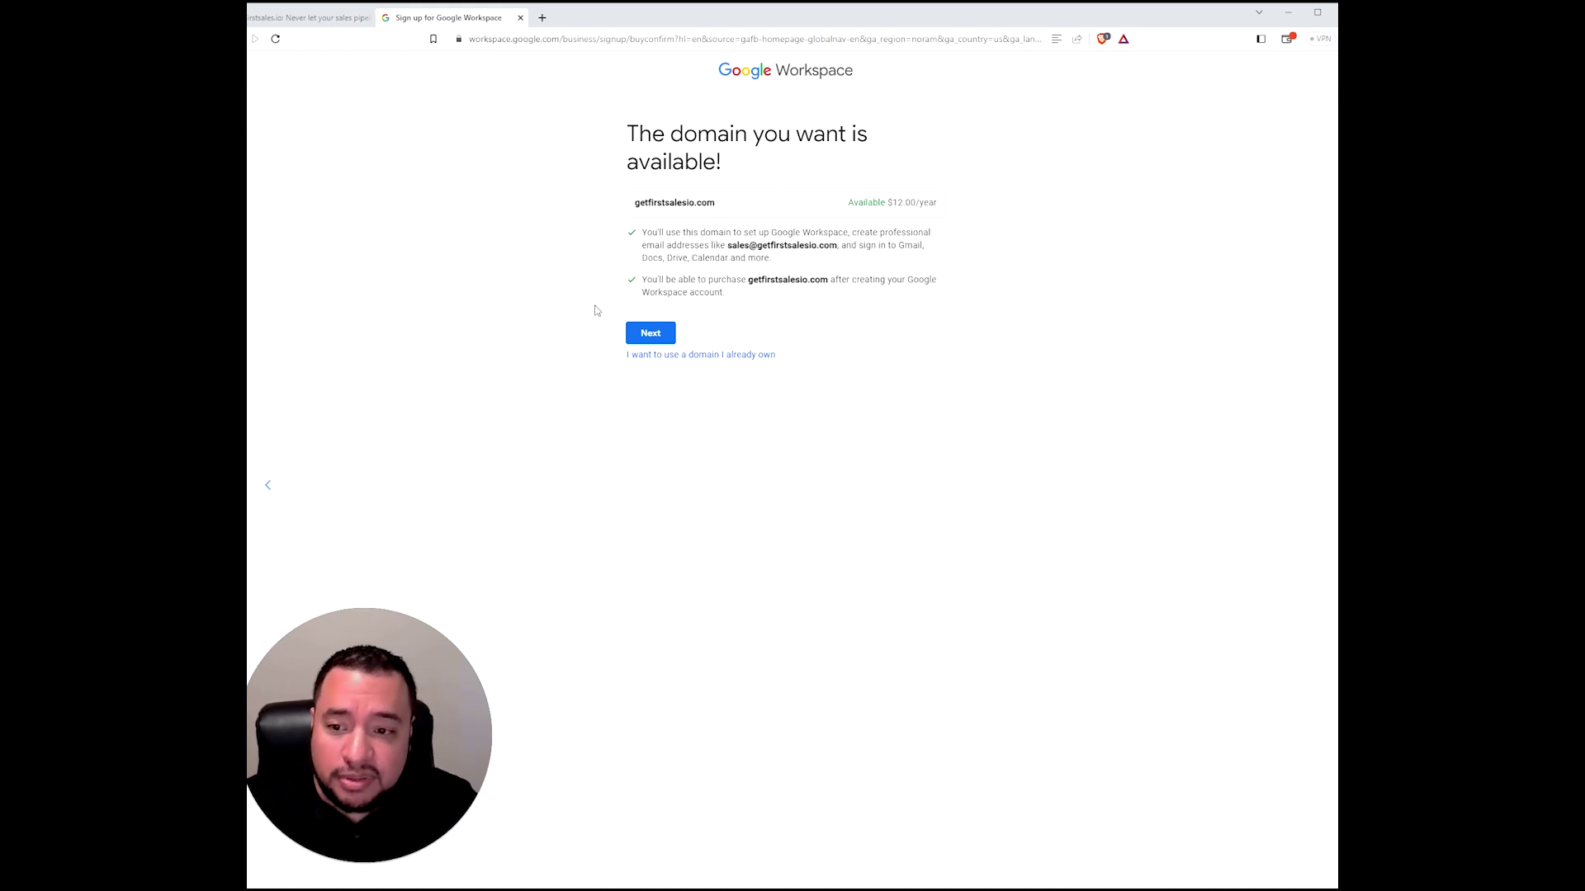
pyautogui.click(652, 335)
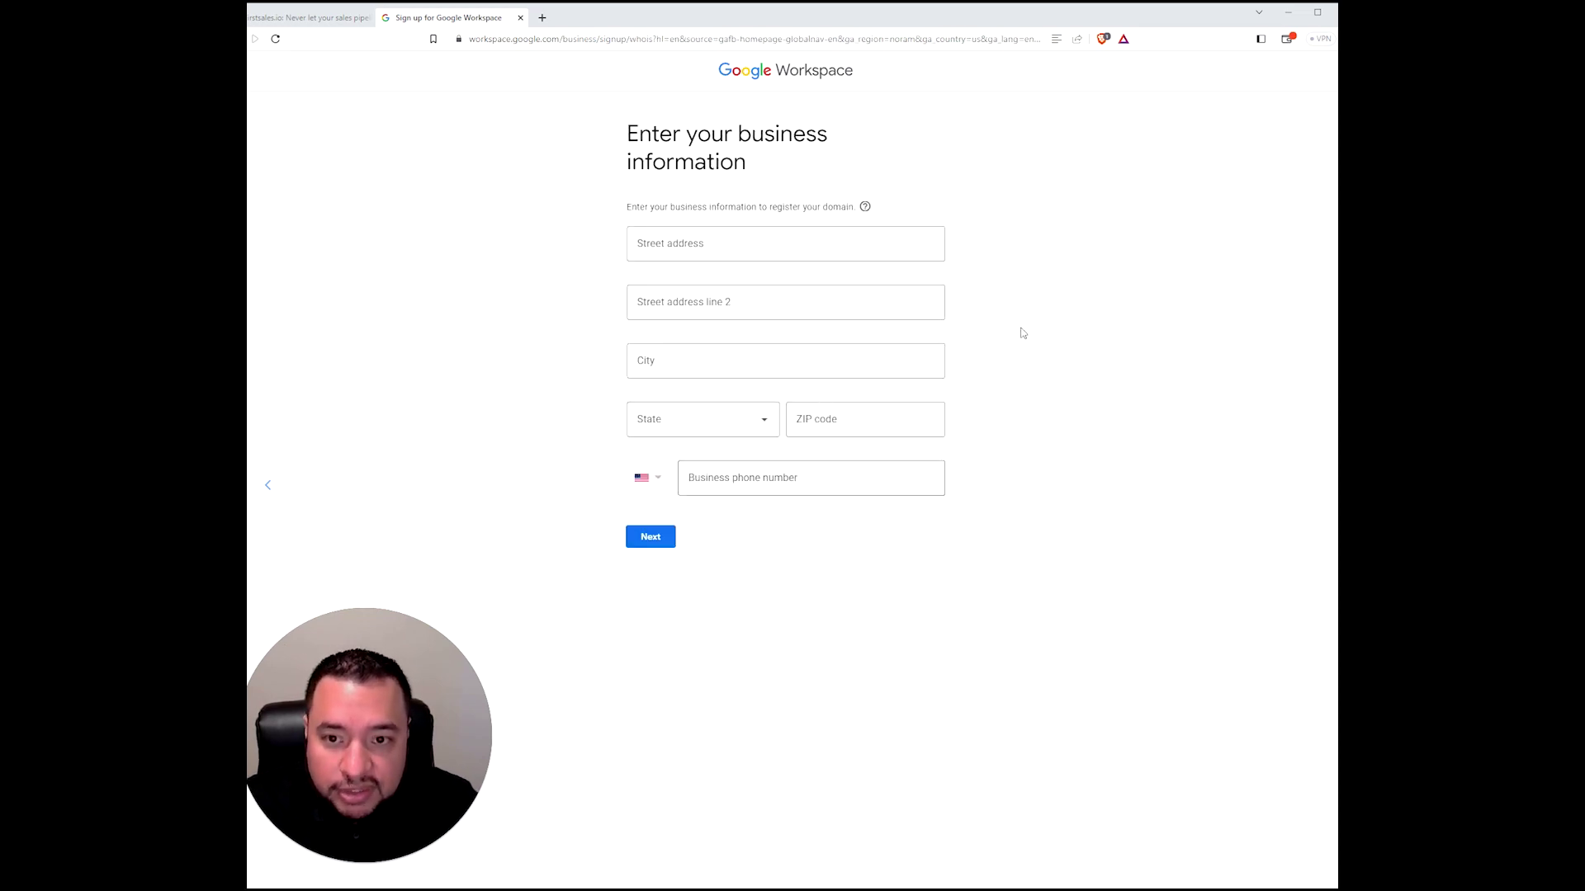
# - Fill in the business street address and phone number, then submit the business information
pyautogui.click(660, 244)
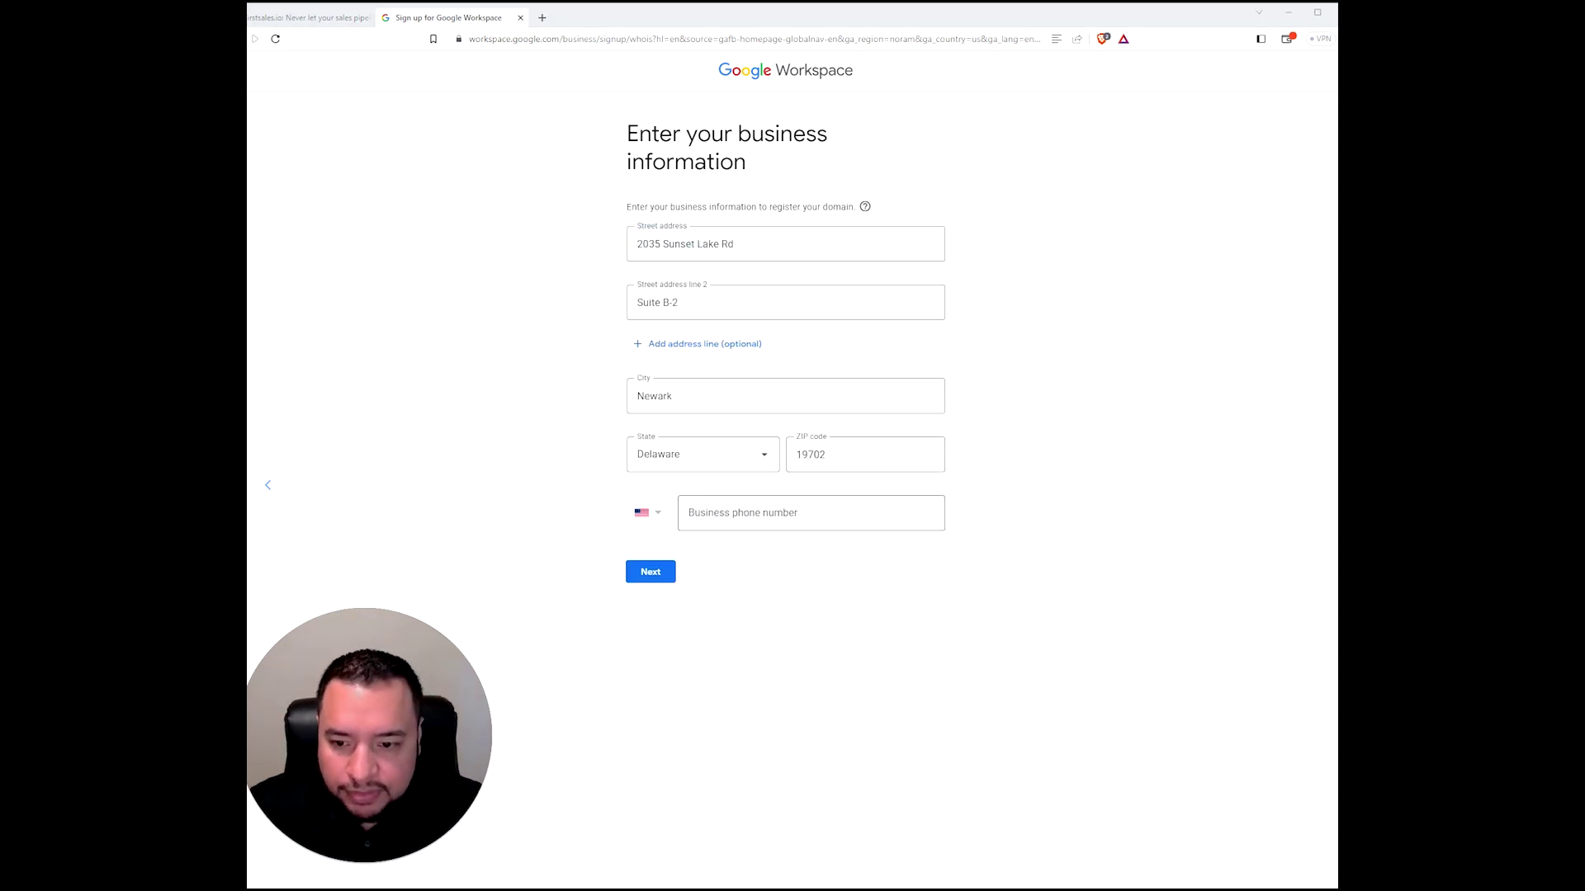
pyautogui.click(792, 513)
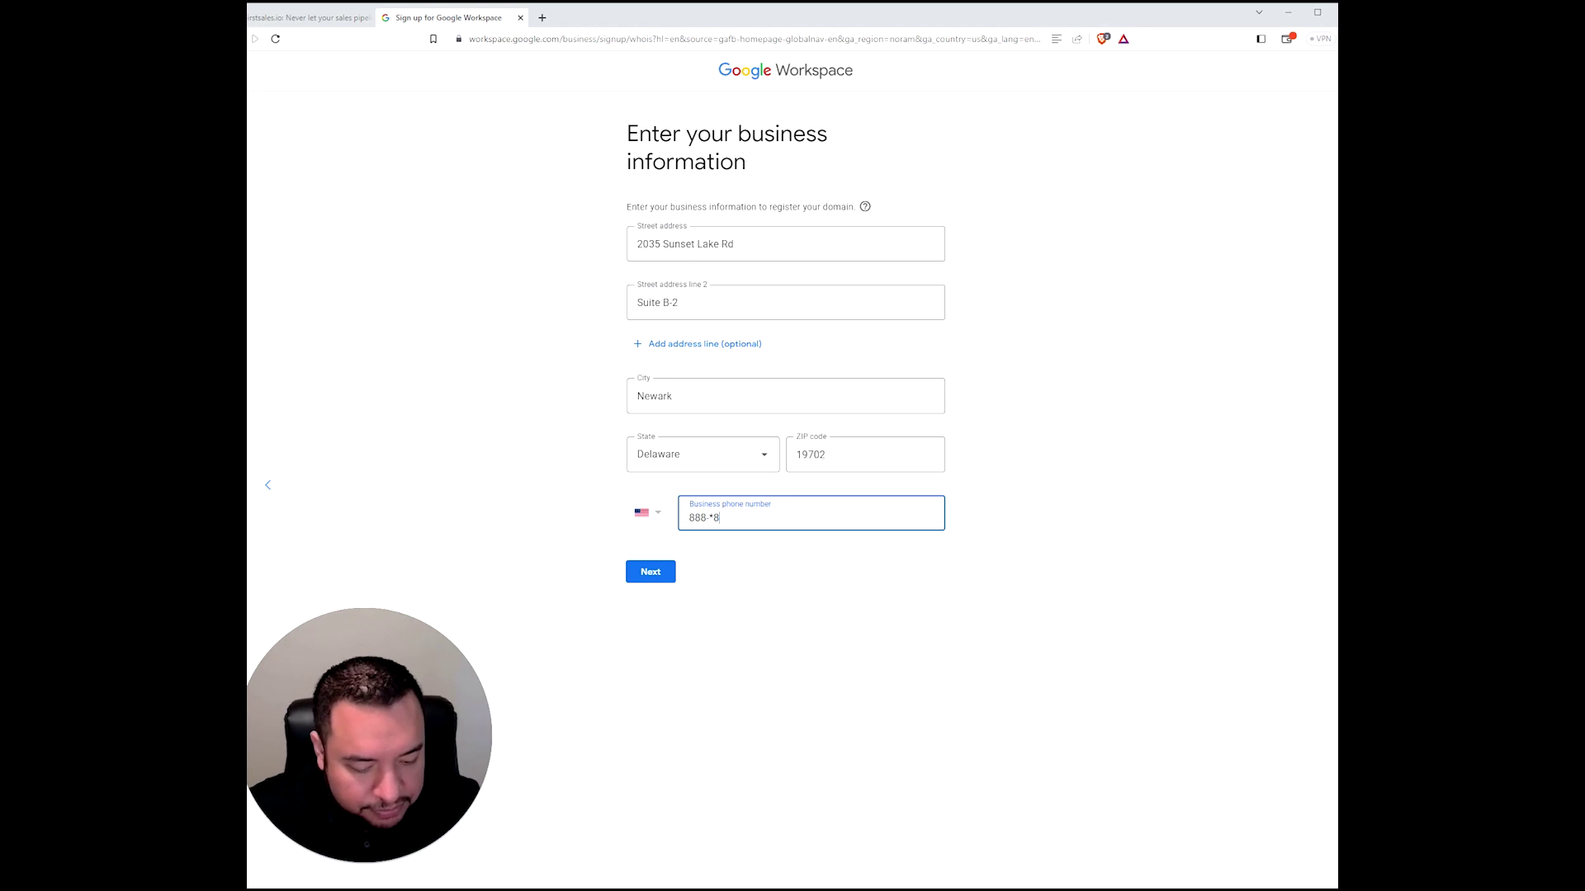
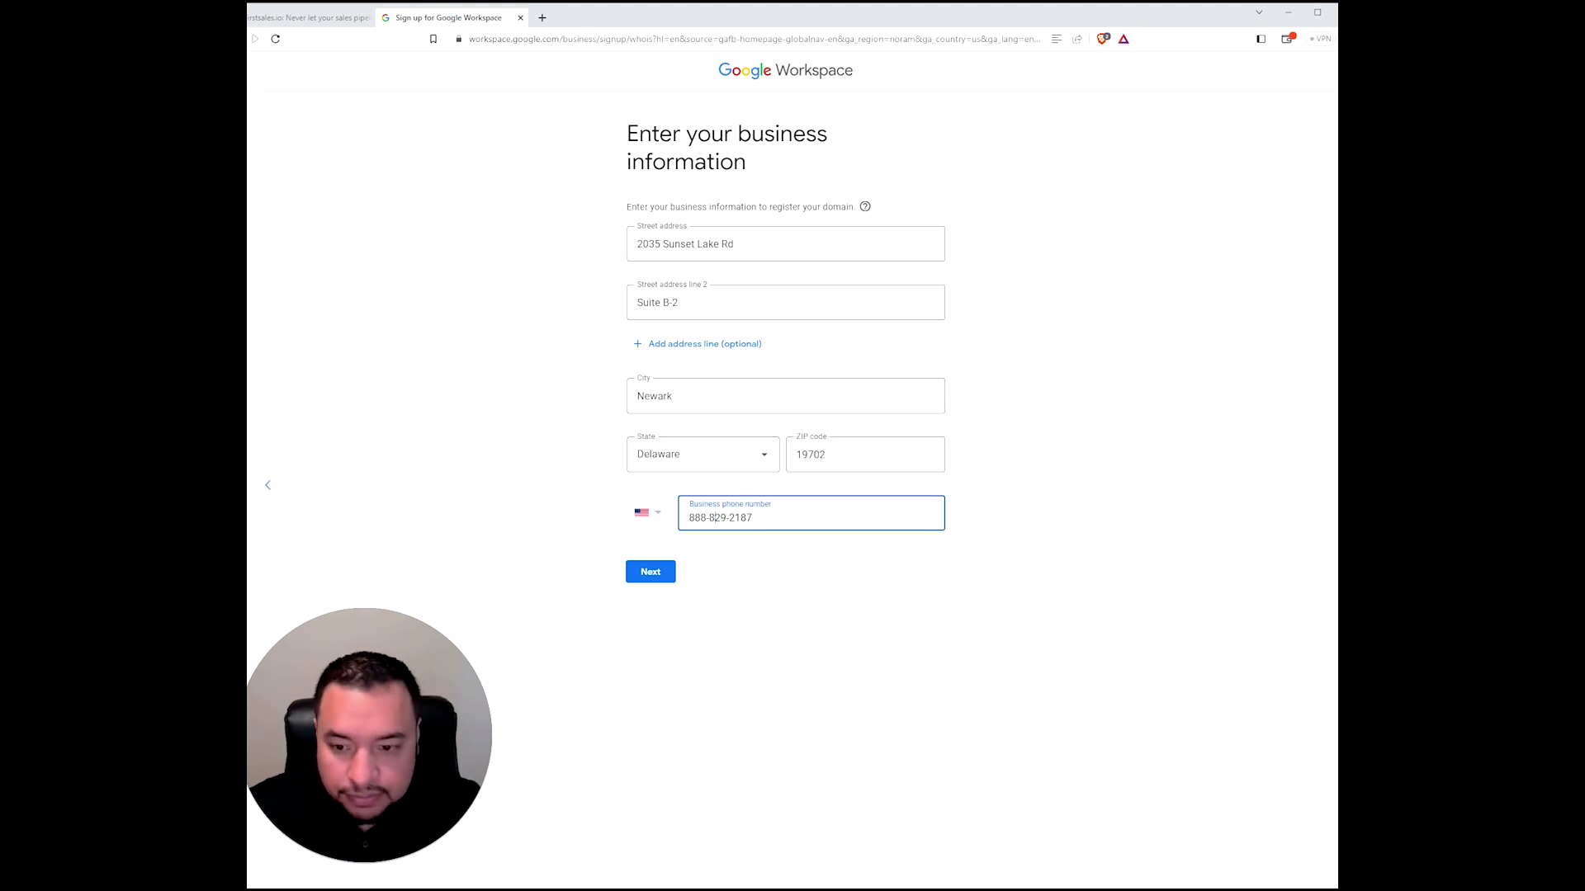
pyautogui.click(649, 572)
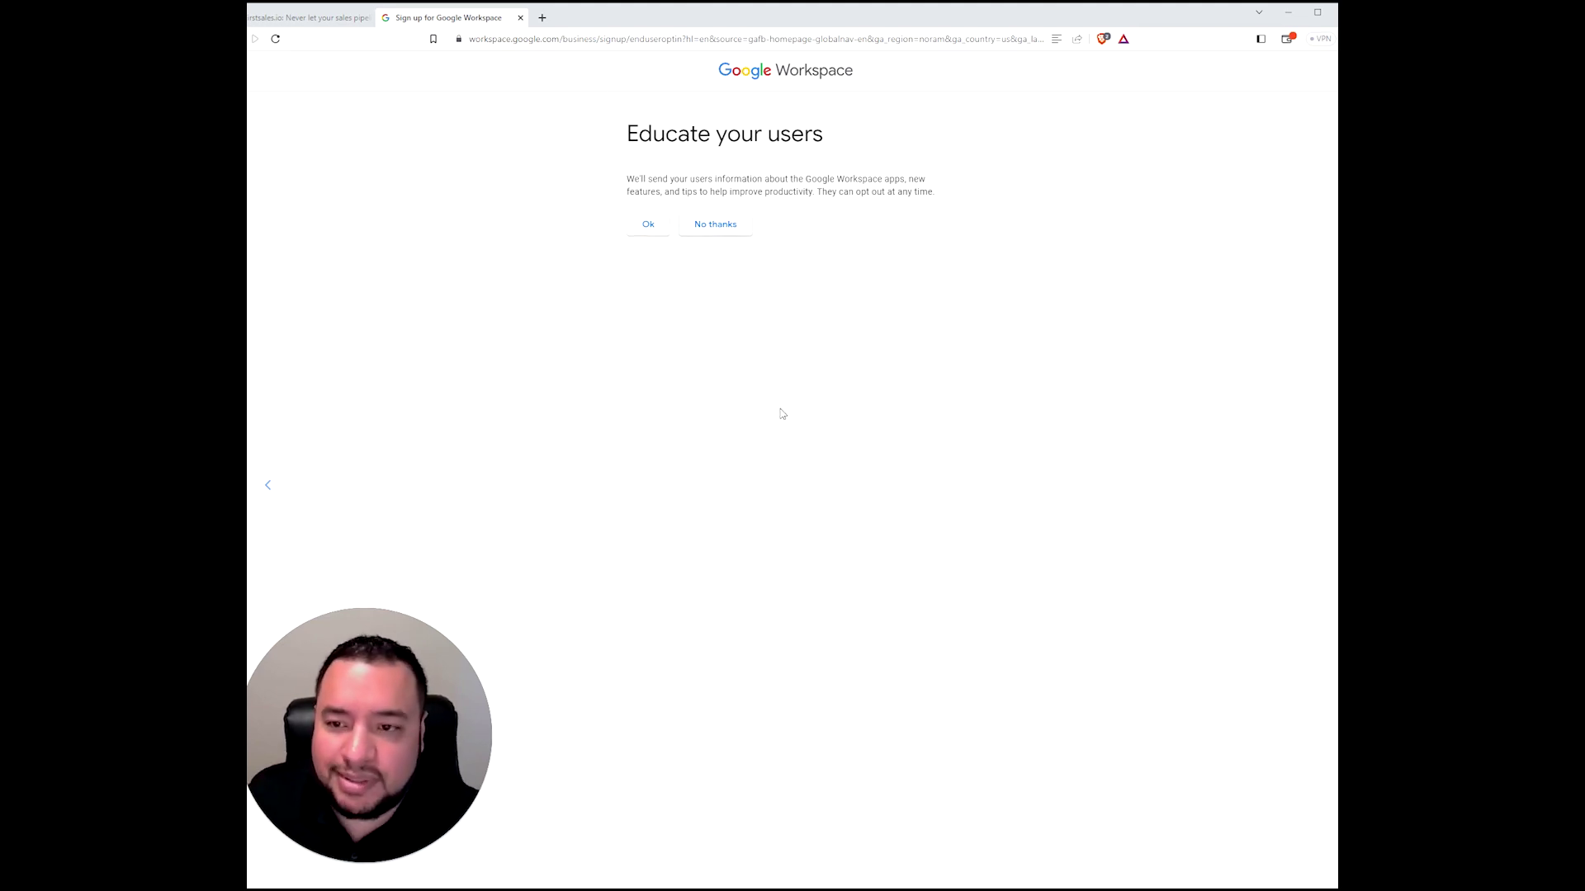
# - Decline user tips and enter the admin username and the pasted account password
pyautogui.click(721, 231)
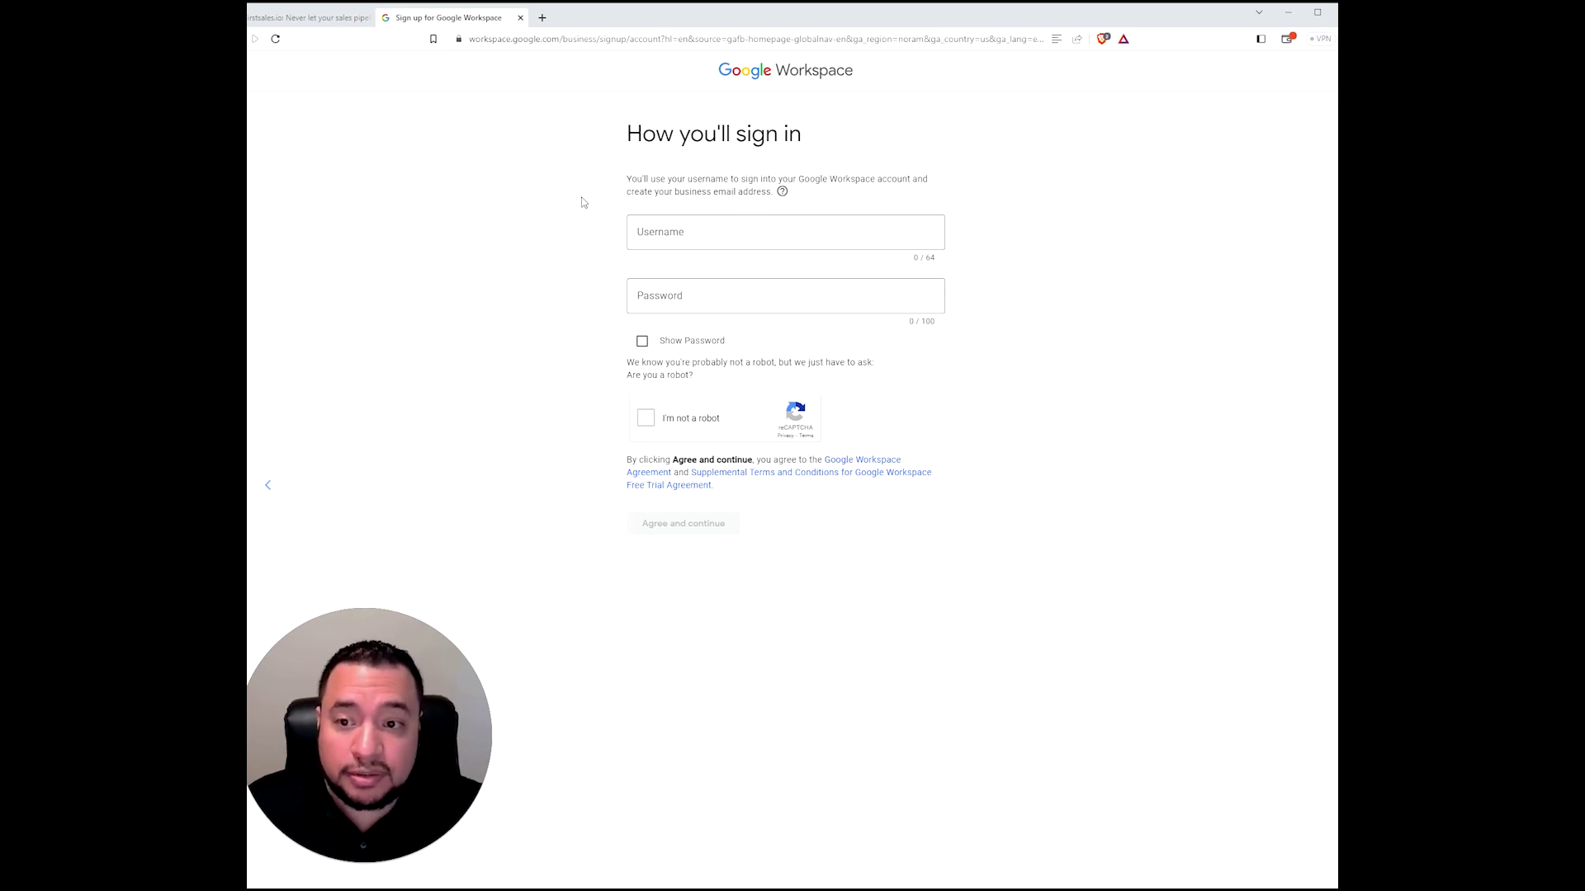
pyautogui.click(727, 233)
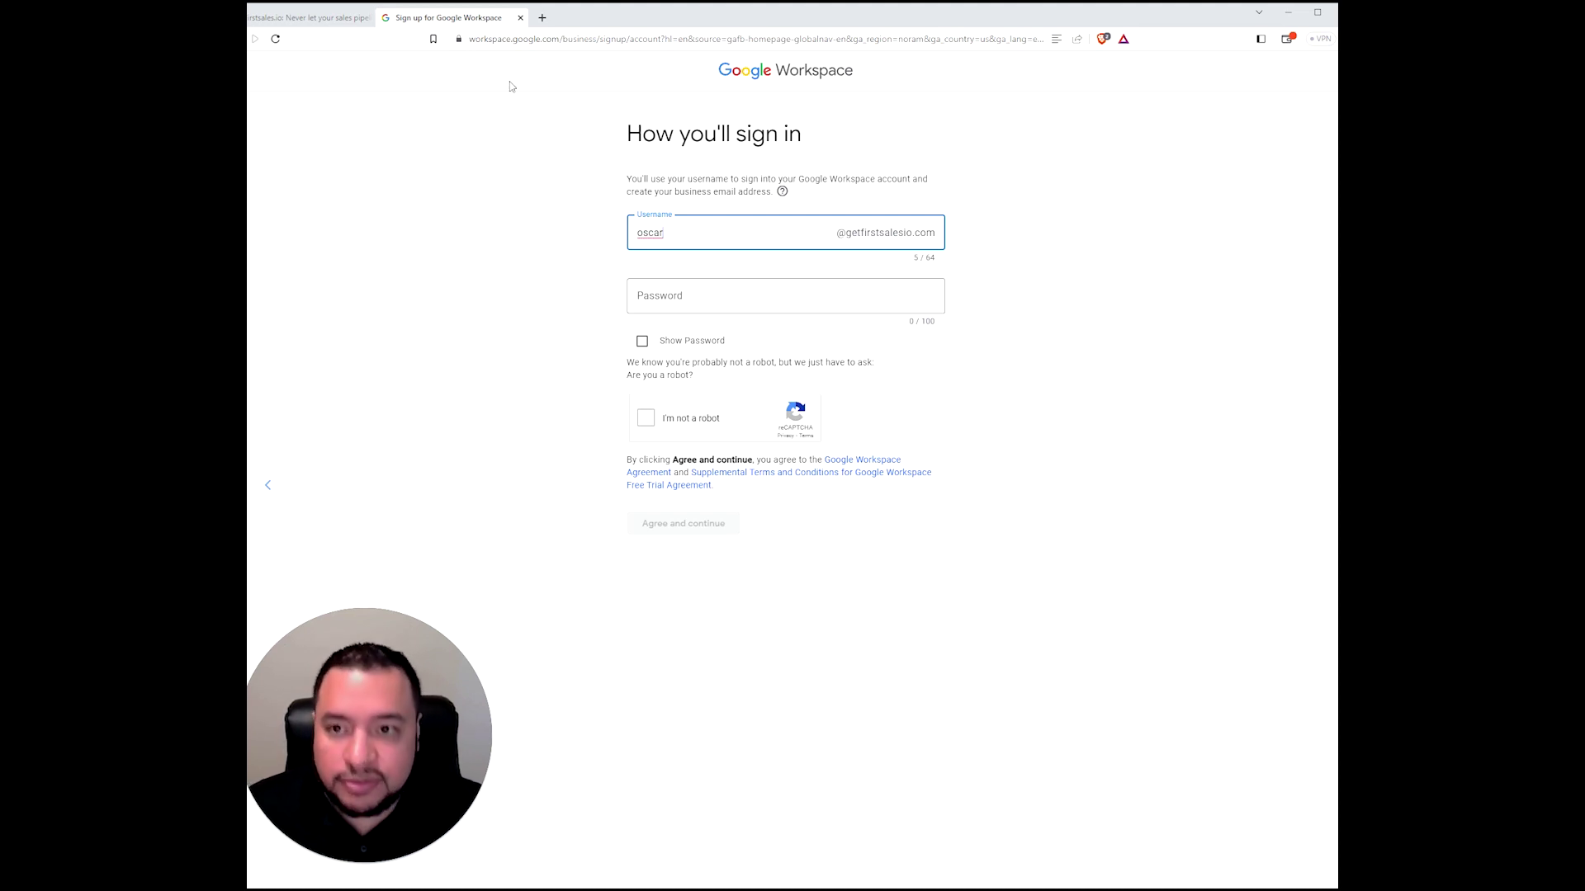
pyautogui.rightClick(704, 295)
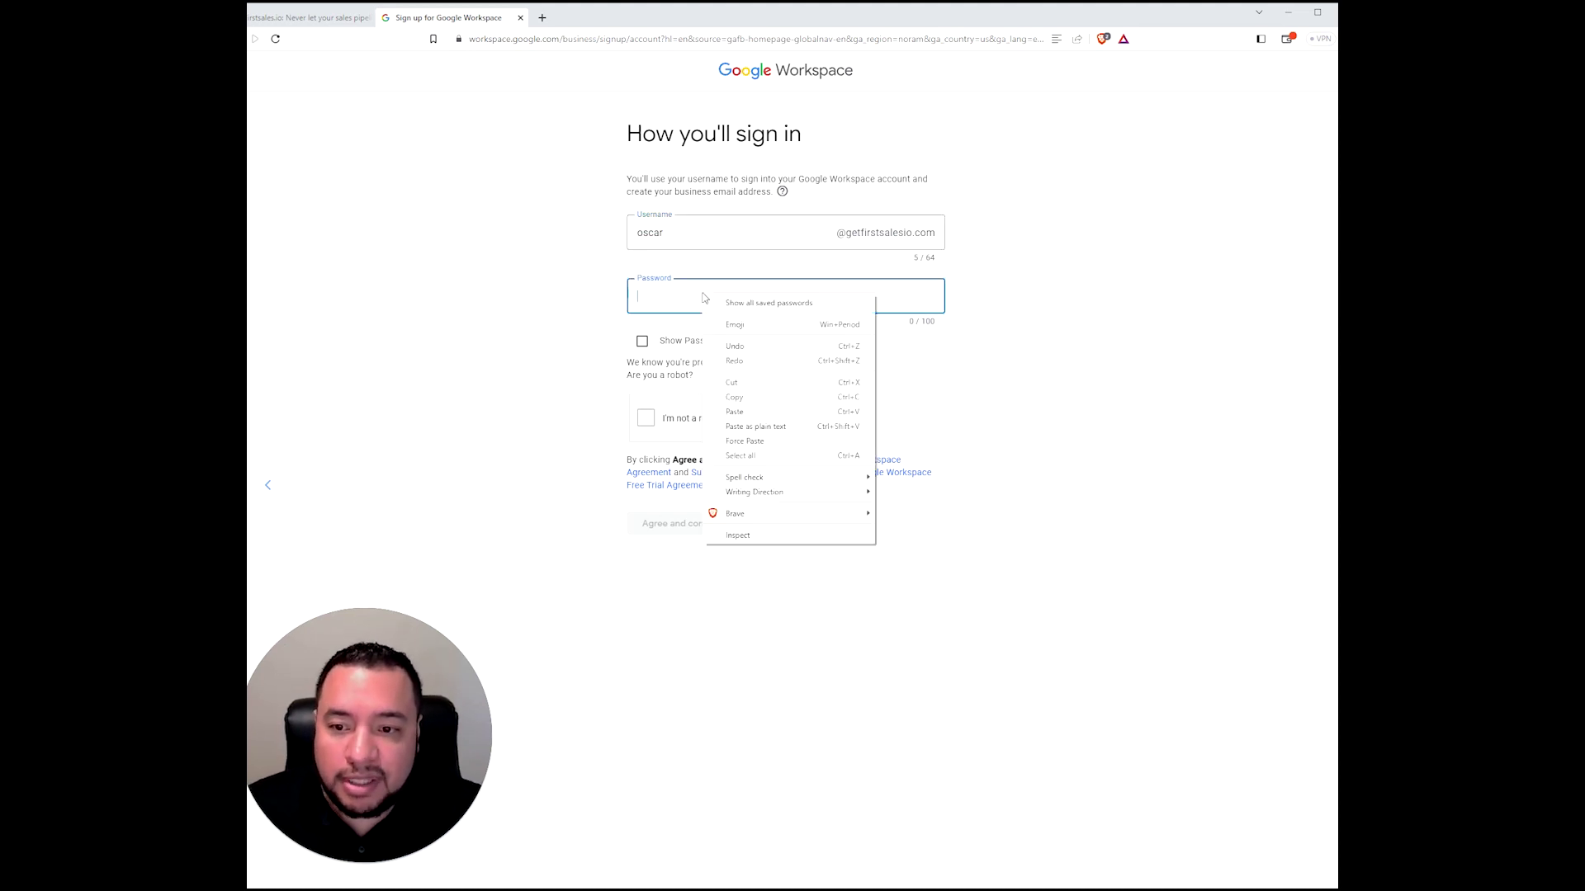
pyautogui.click(639, 305)
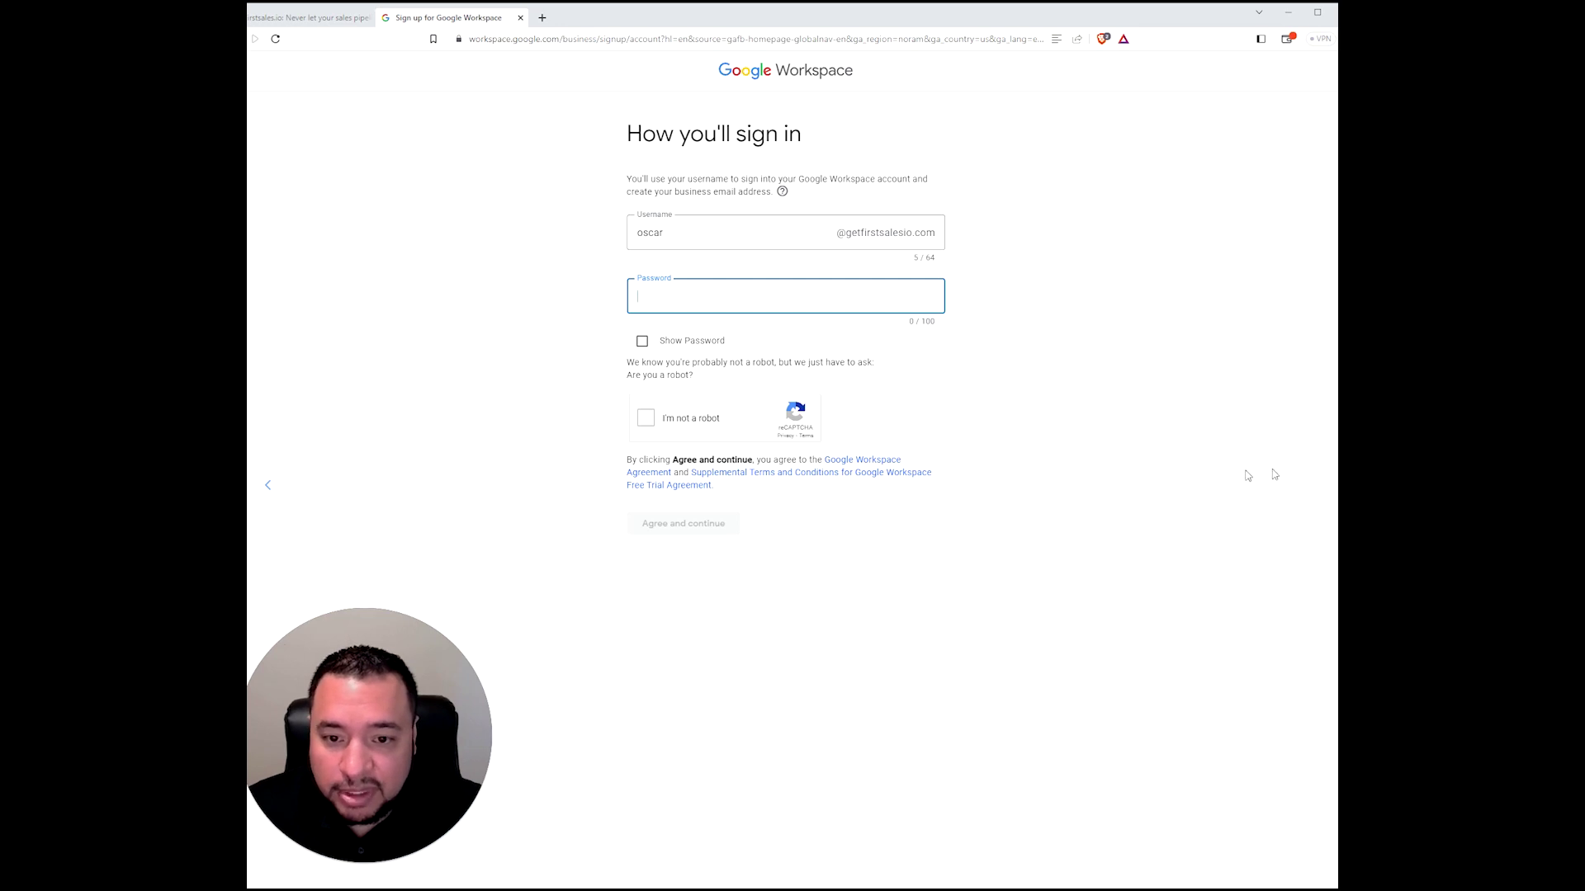
pyautogui.hotkey('ctrl', 'v')
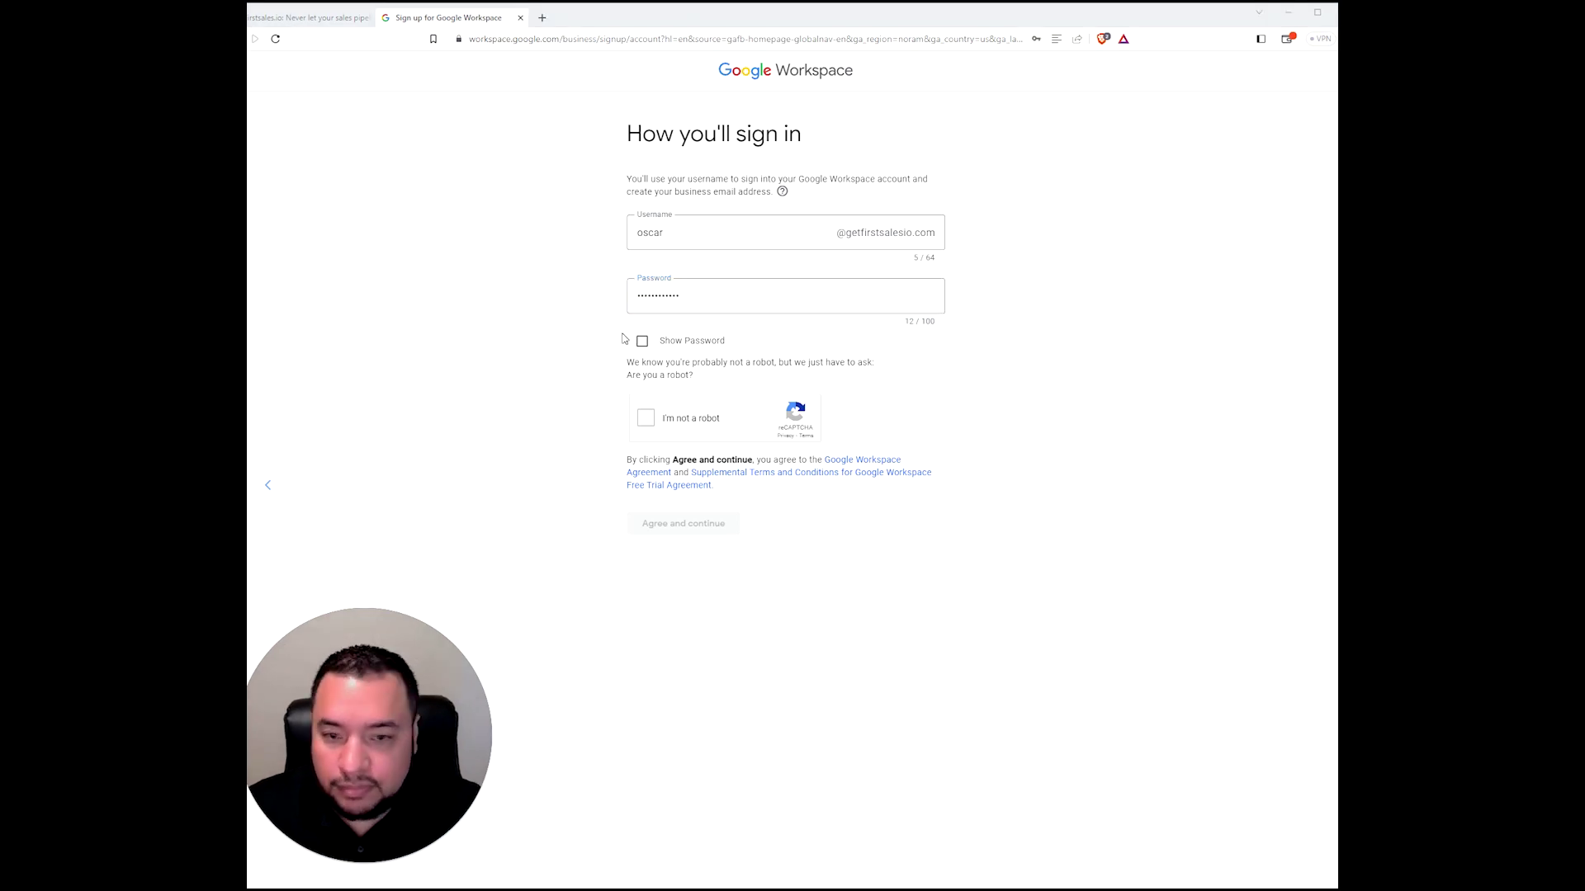
# - Pass the reCAPTCHA, agree to the terms and dismiss the save-password prompt
pyautogui.click(646, 419)
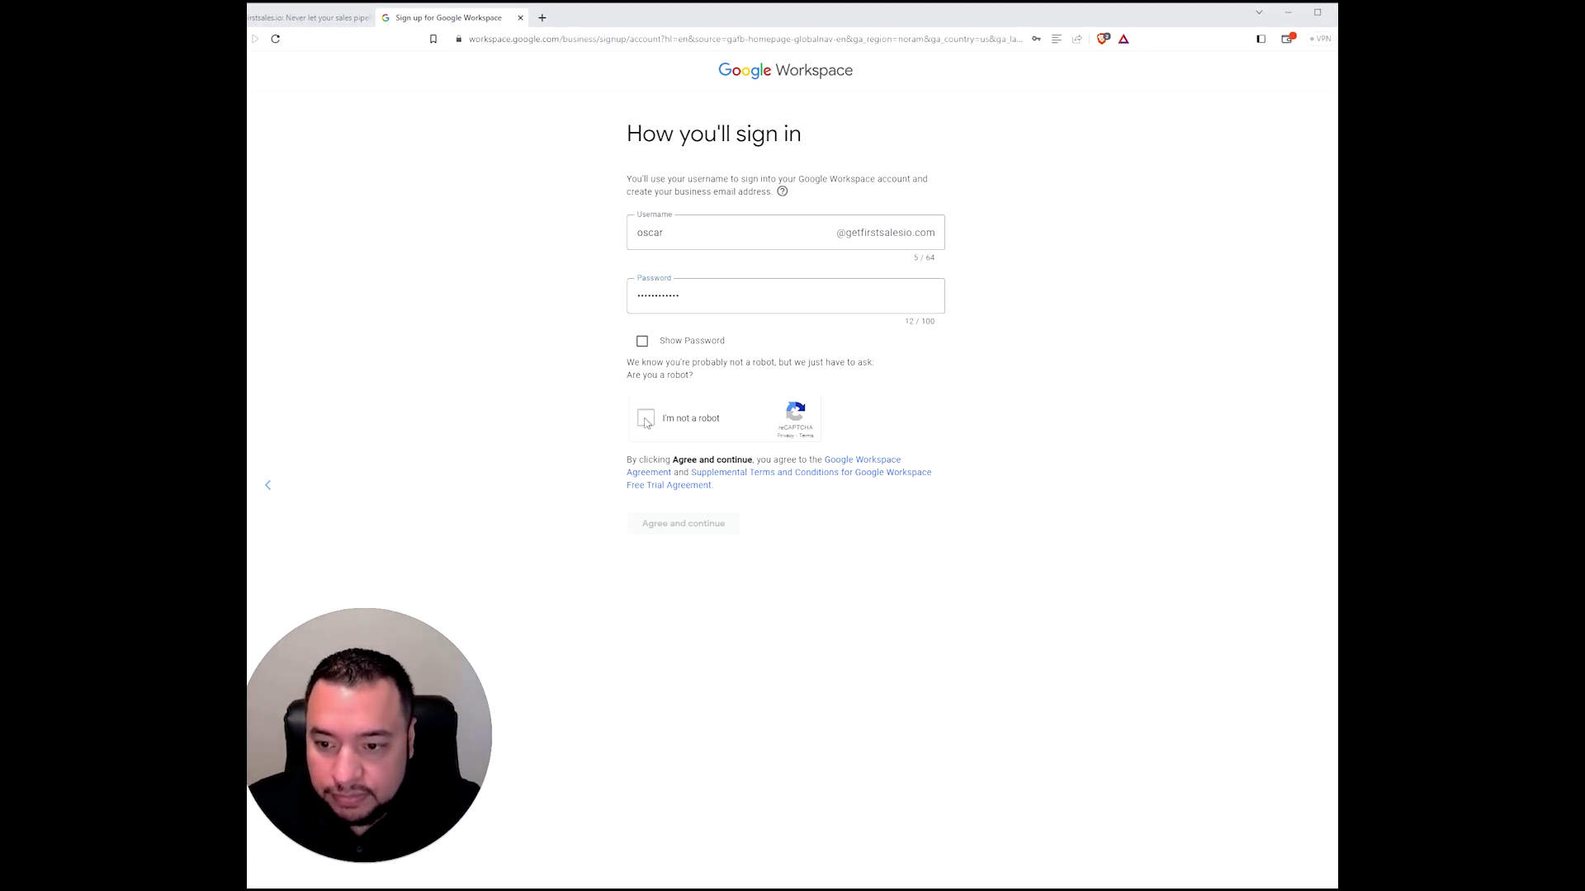
pyautogui.click(703, 519)
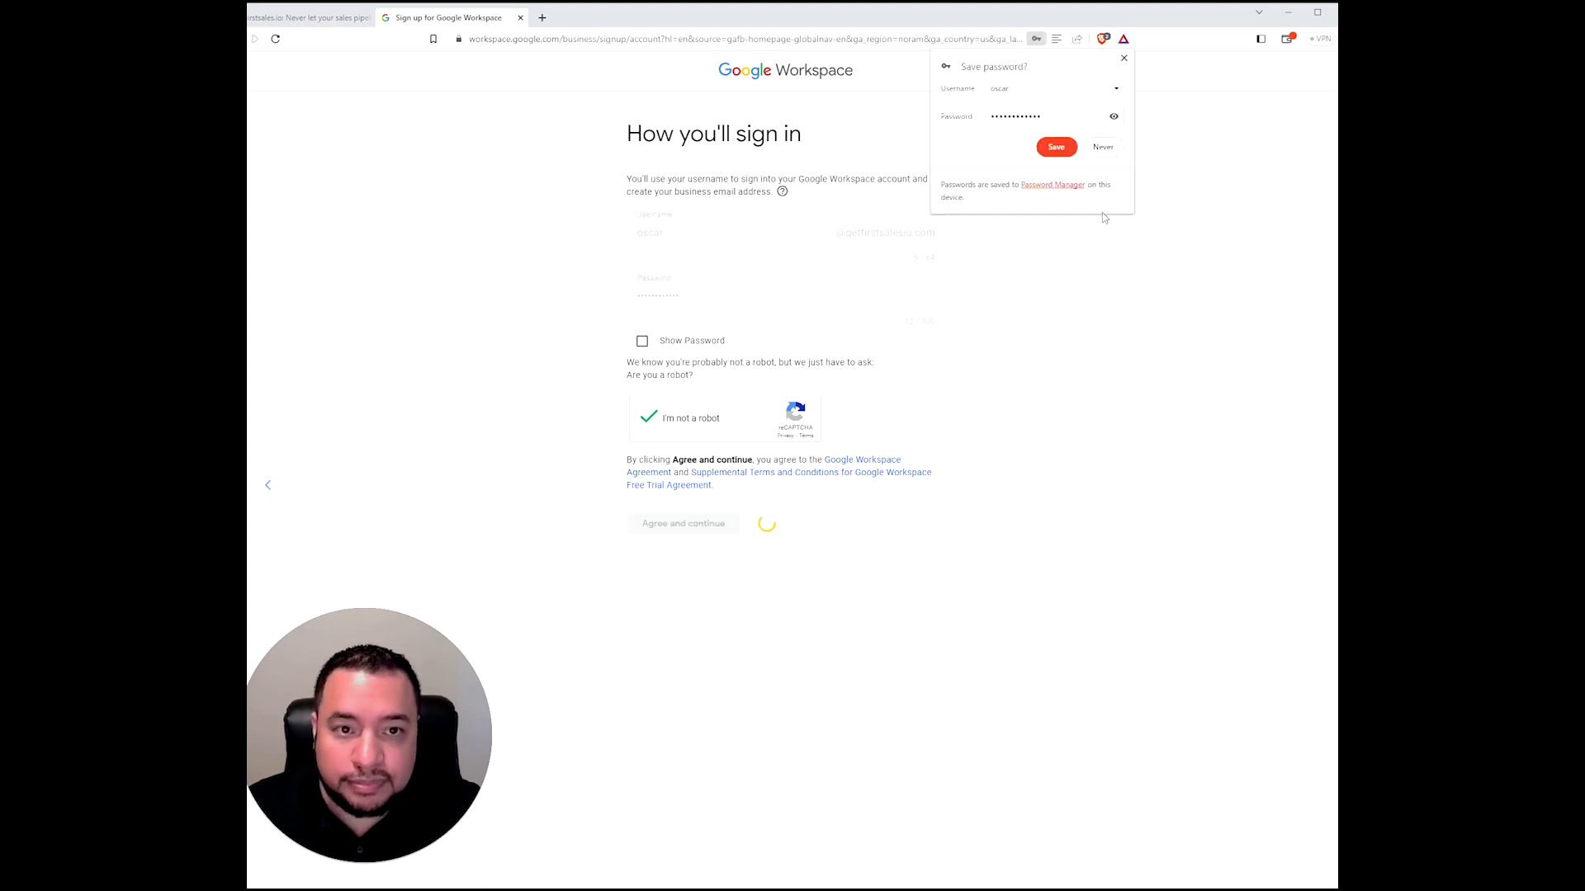
pyautogui.click(1124, 60)
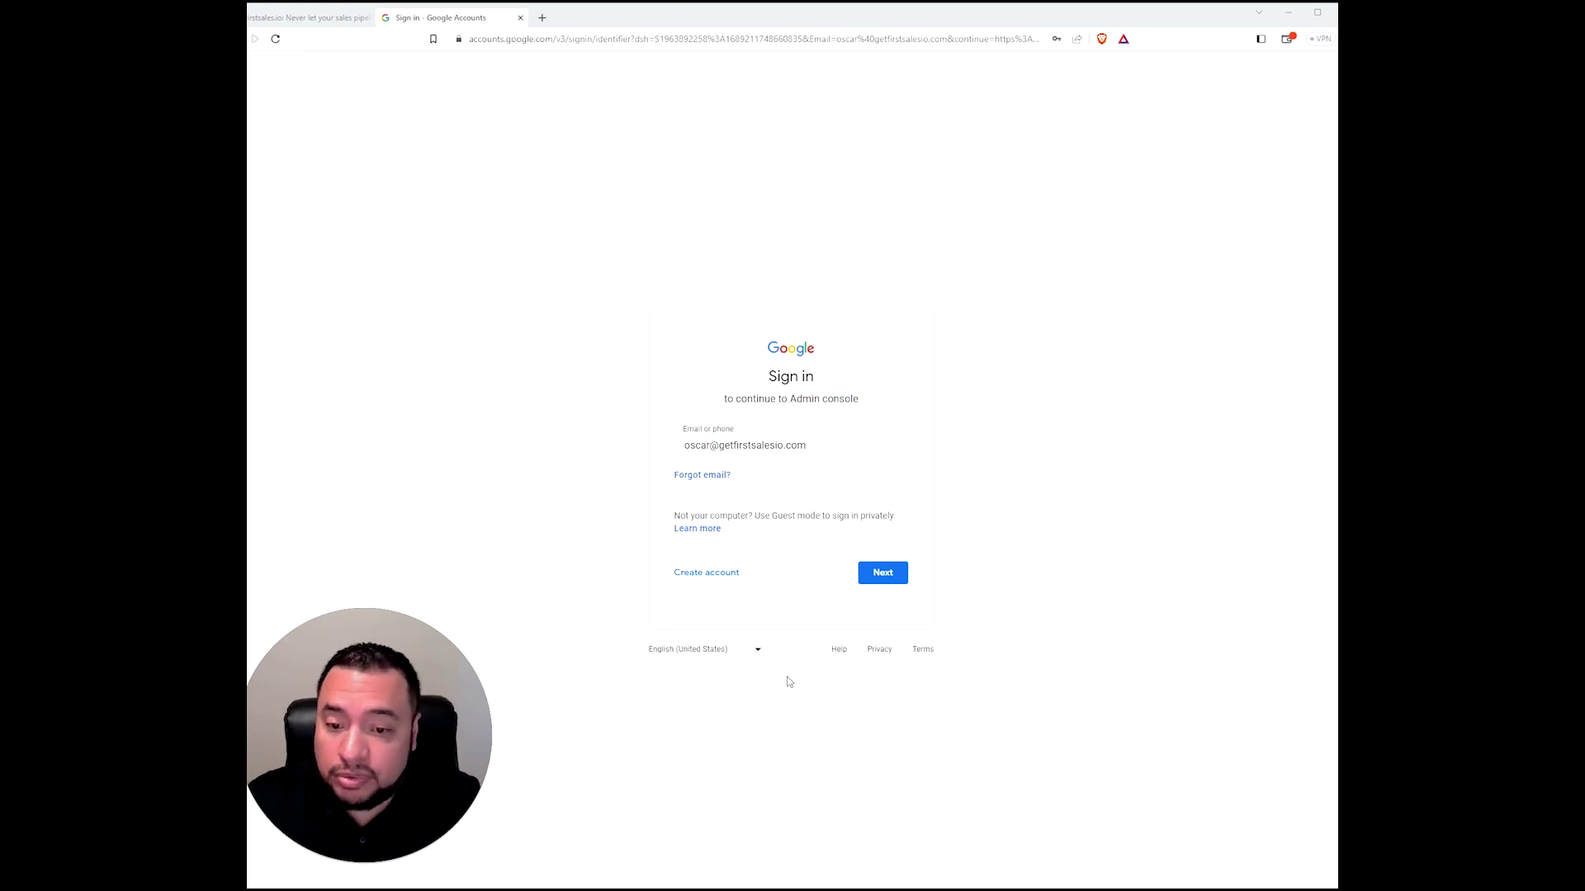
# - Sign in to the Admin console with the pasted password and start the account's guided setup
pyautogui.click(882, 576)
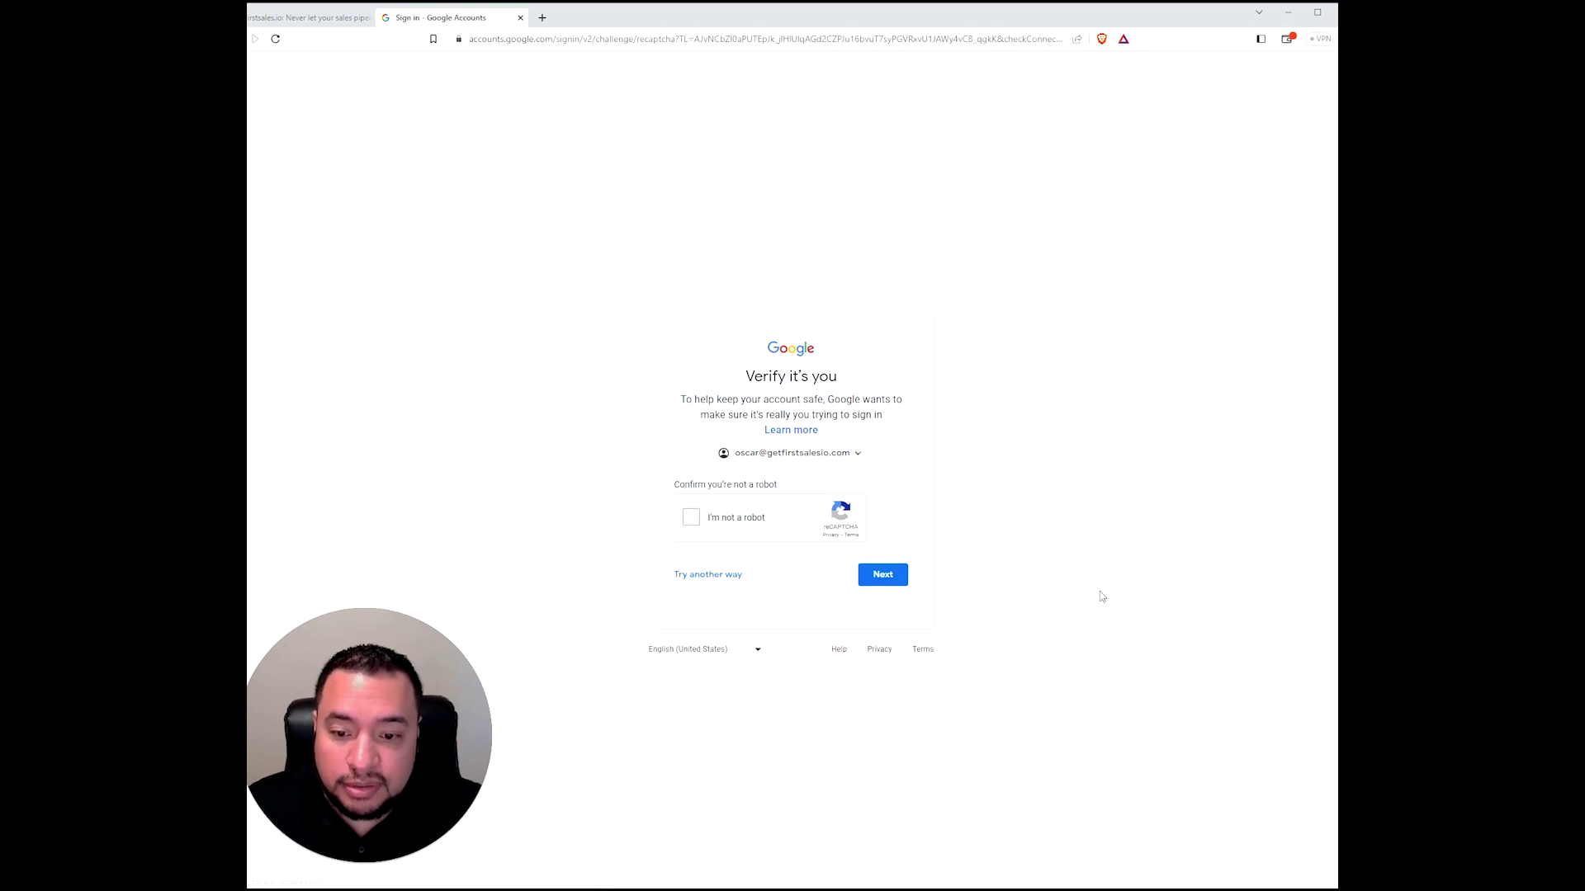
pyautogui.click(691, 519)
pyautogui.click(892, 583)
pyautogui.hotkey('ctrl', 'v')
pyautogui.click(898, 542)
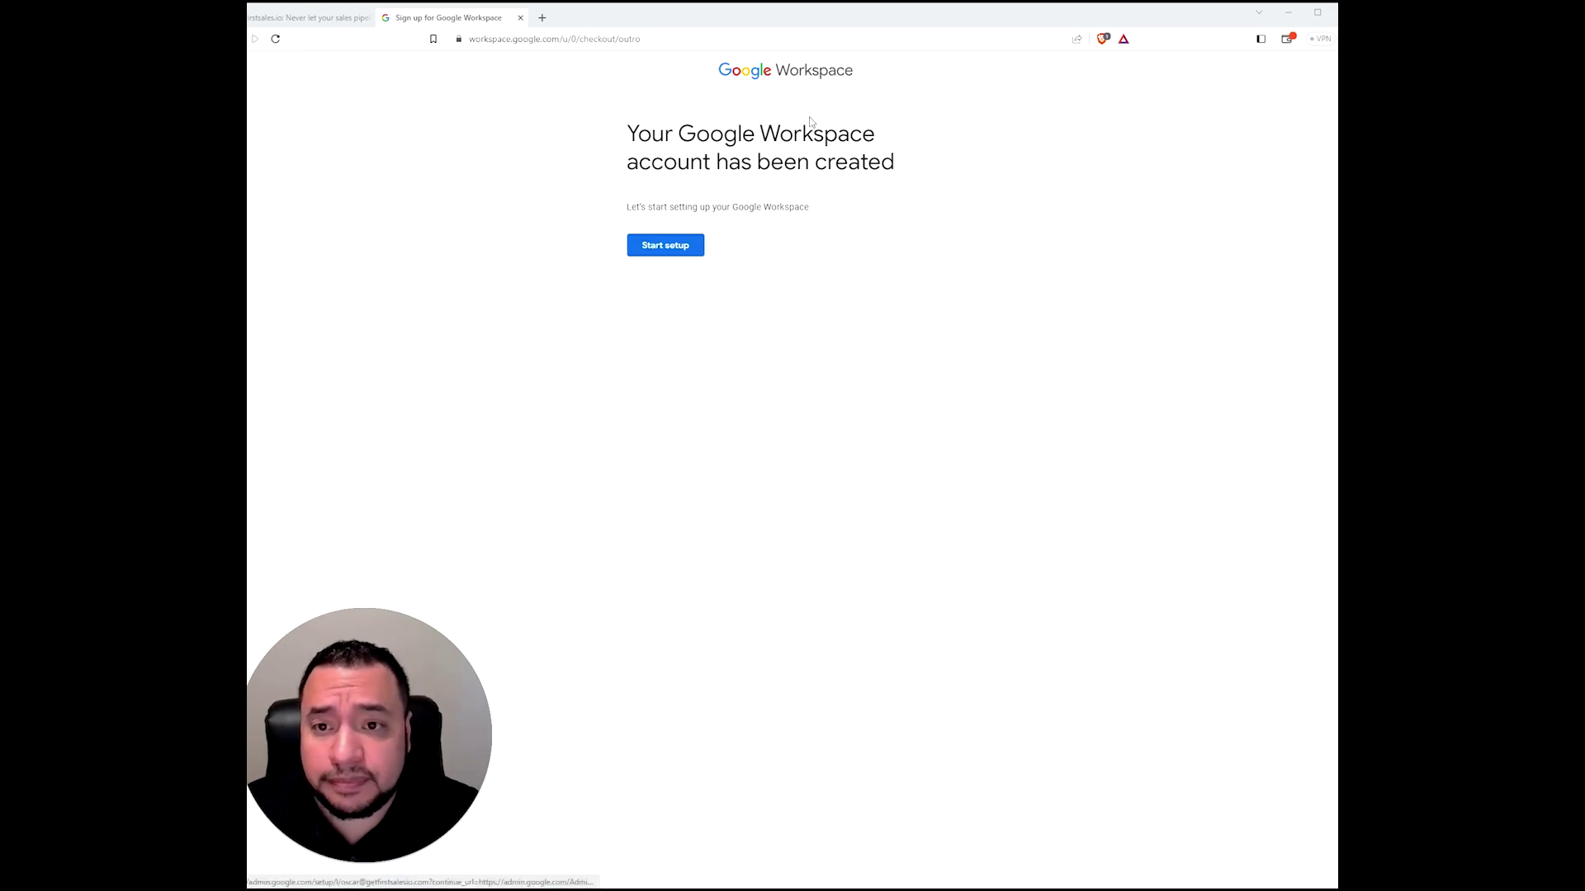
pyautogui.click(685, 253)
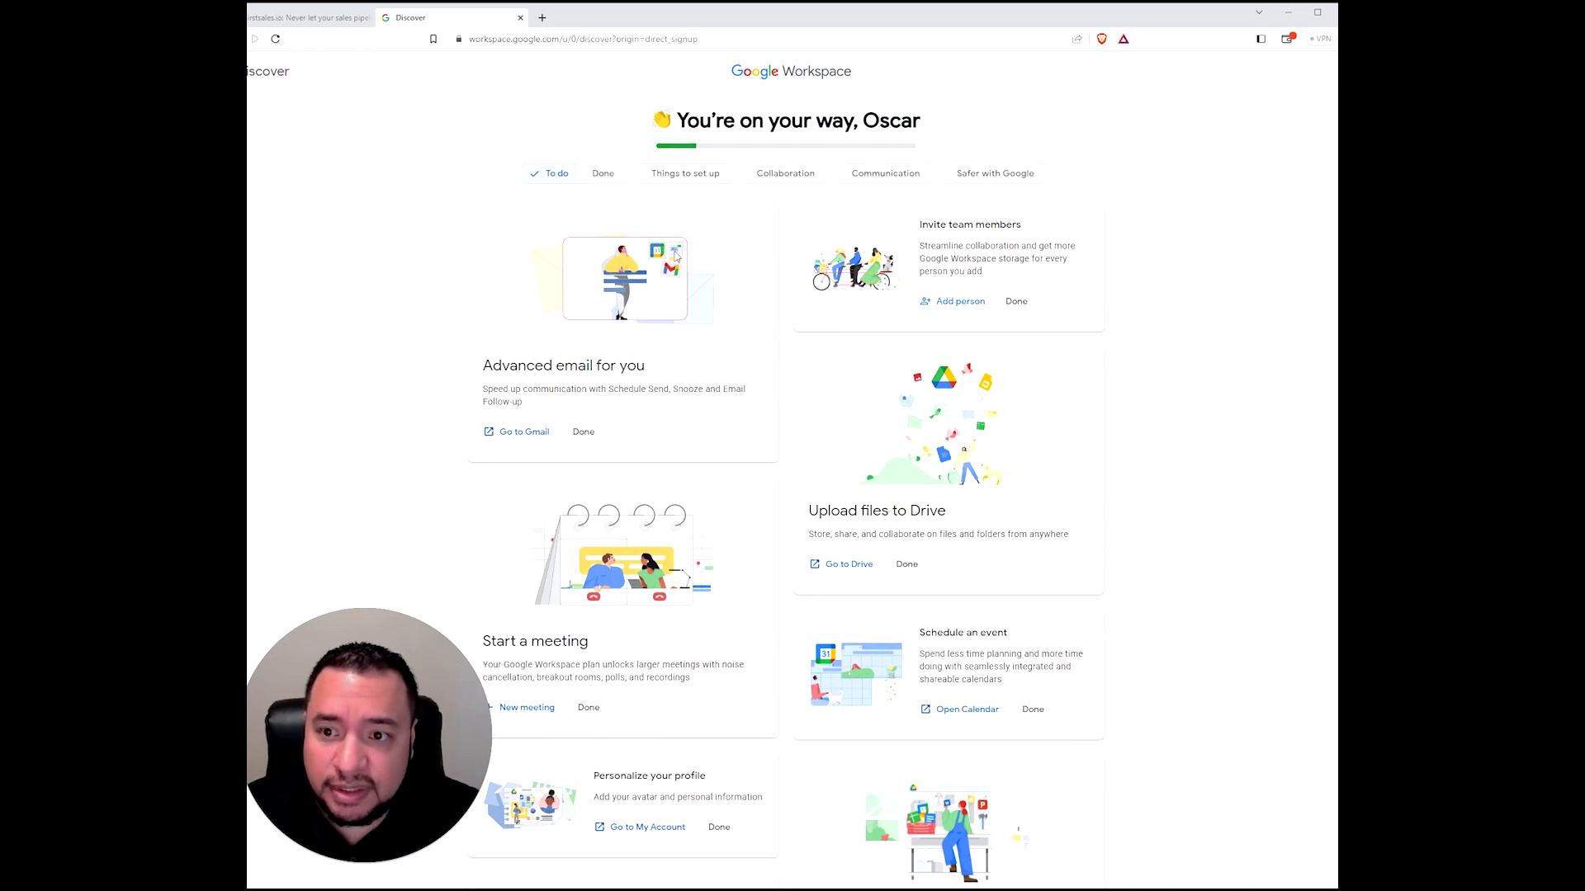
# - Mark the Advanced email for you card done, check the Done list, and return to To do
pyautogui.scroll(-1, 829, 495)
pyautogui.scroll(-3, 823, 535)
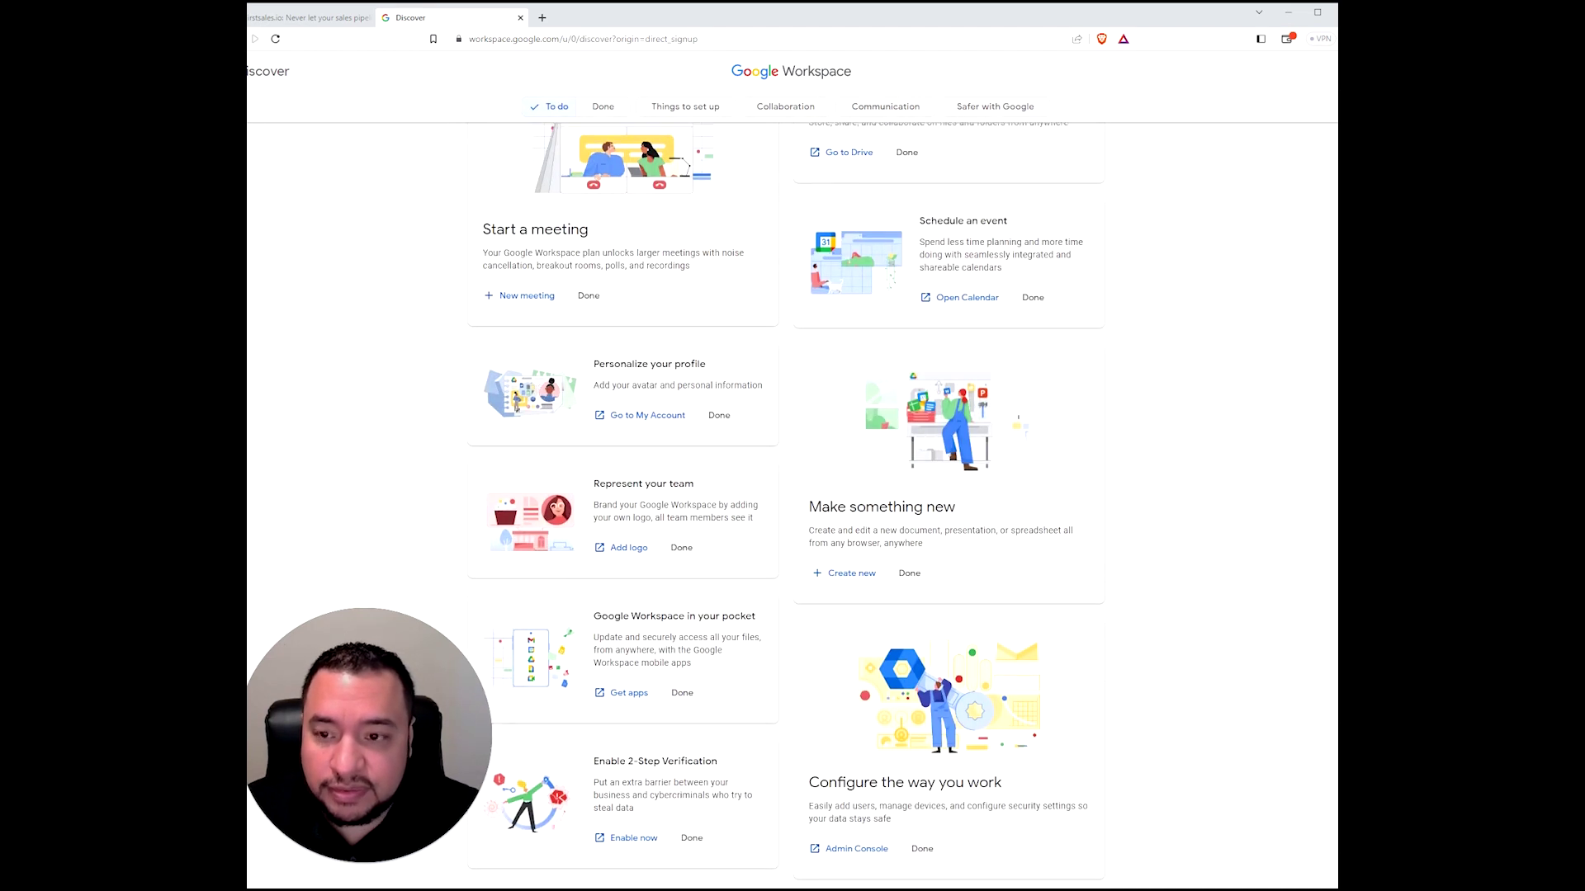
pyautogui.scroll(5, 768, 520)
pyautogui.scroll(-1, 590, 419)
pyautogui.scroll(1, 590, 420)
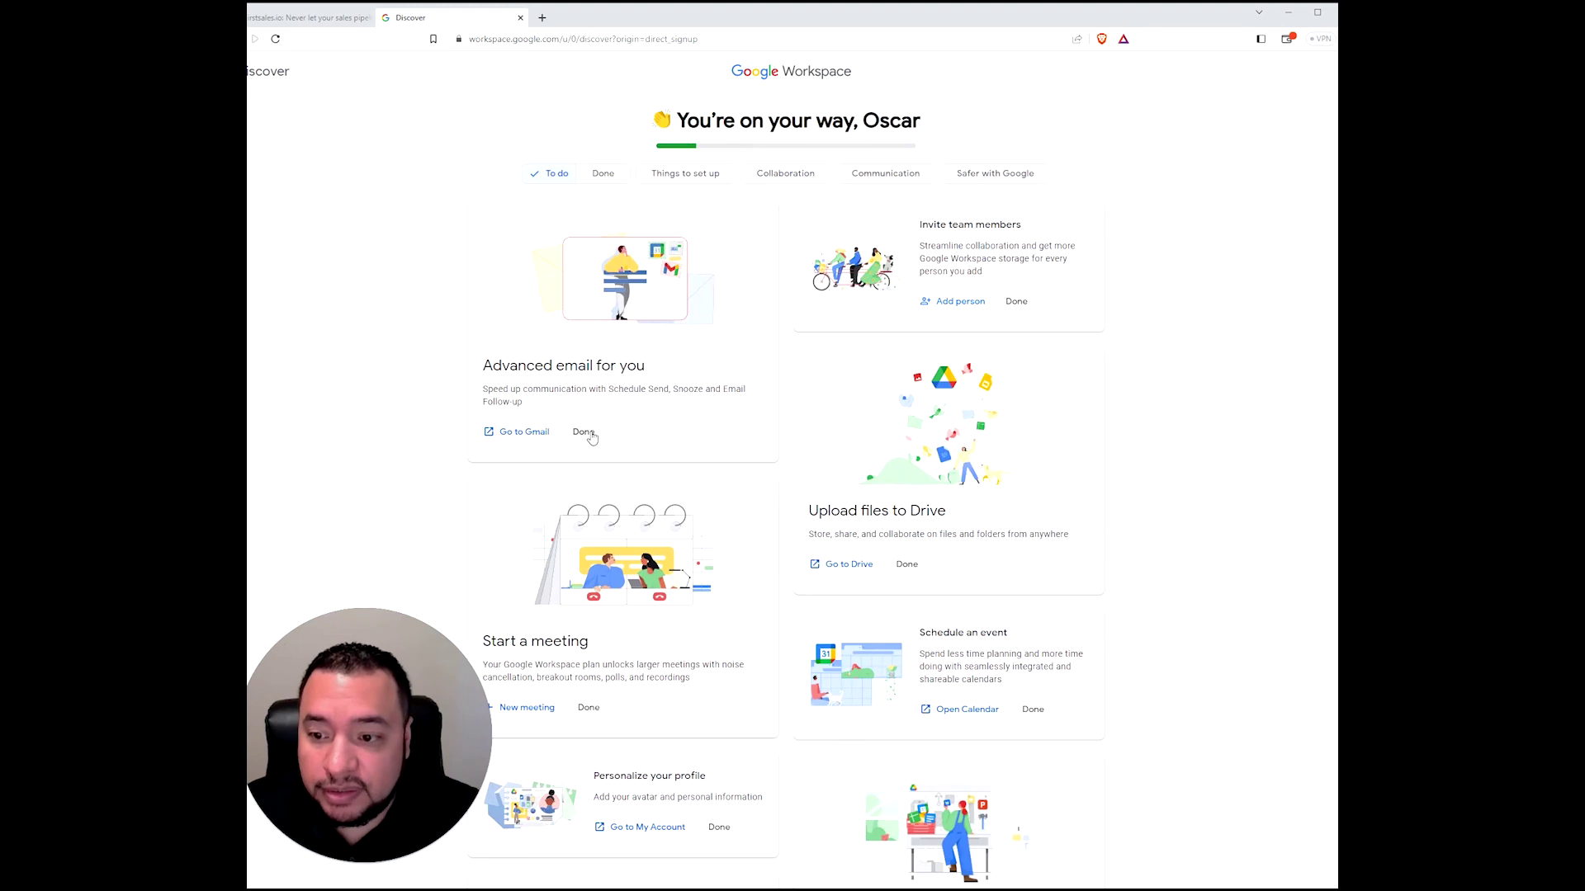
pyautogui.click(585, 430)
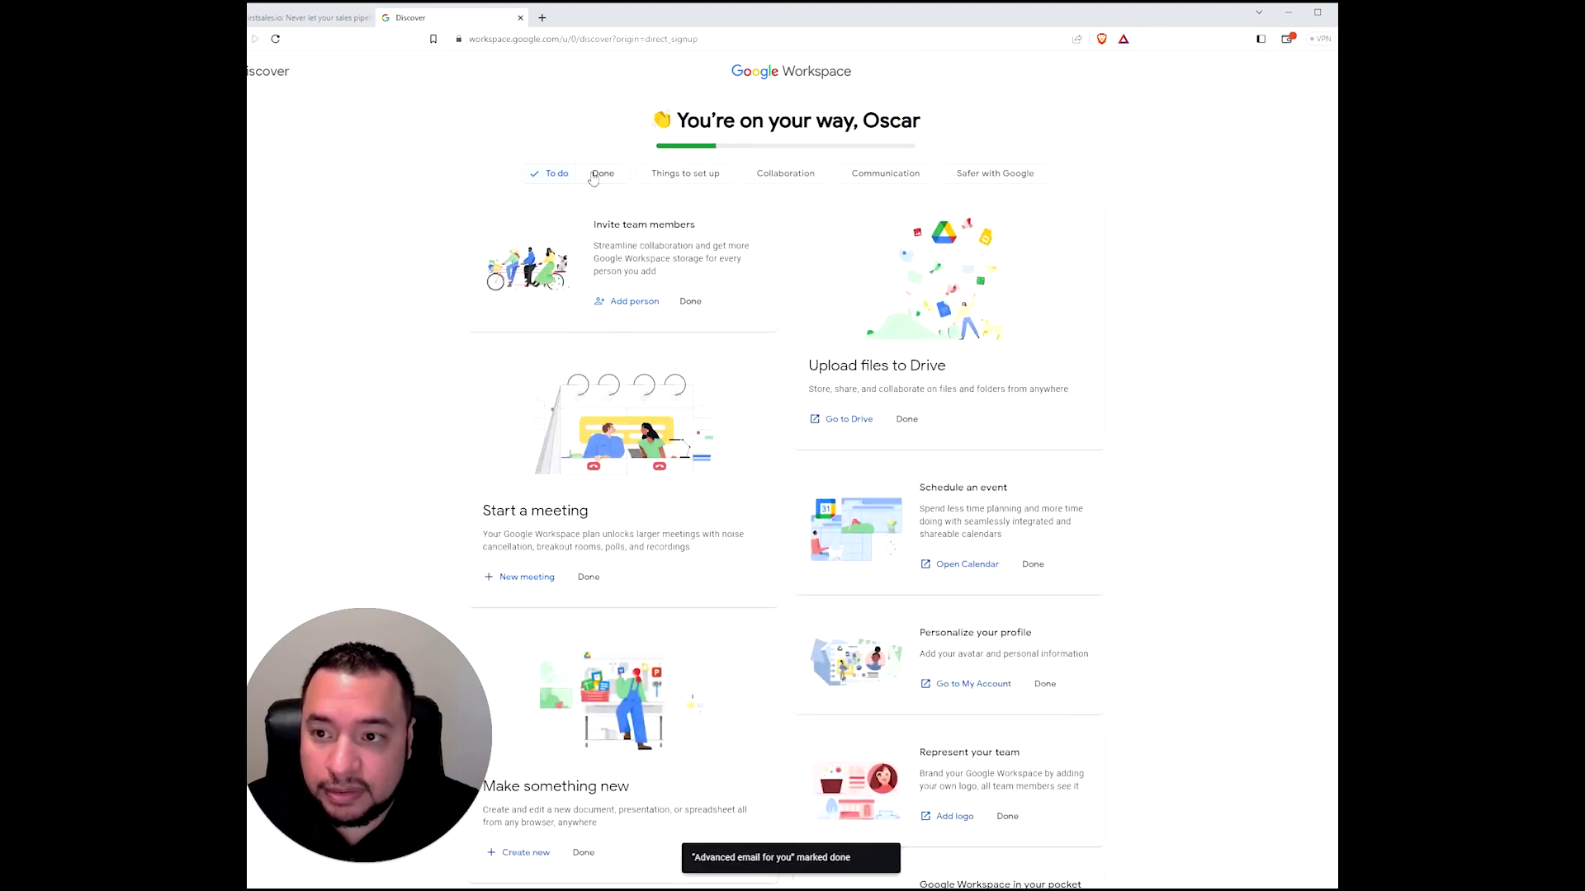
pyautogui.click(592, 176)
pyautogui.click(562, 178)
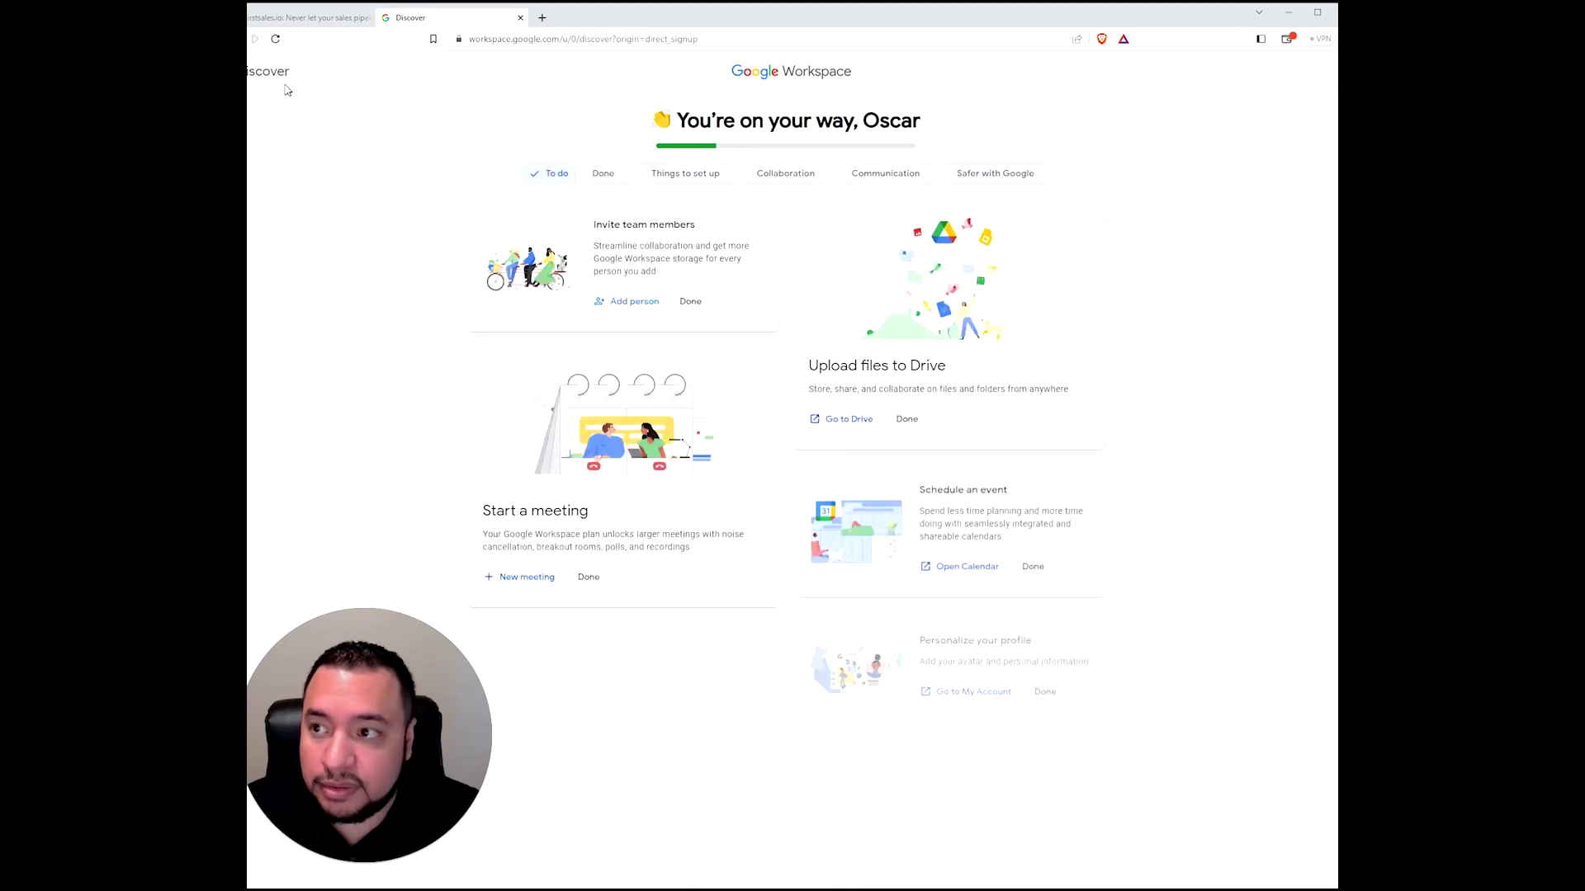
# - Select the Discover page's full web address and scroll down the setup cards
pyautogui.click(544, 43)
pyautogui.click(562, 43)
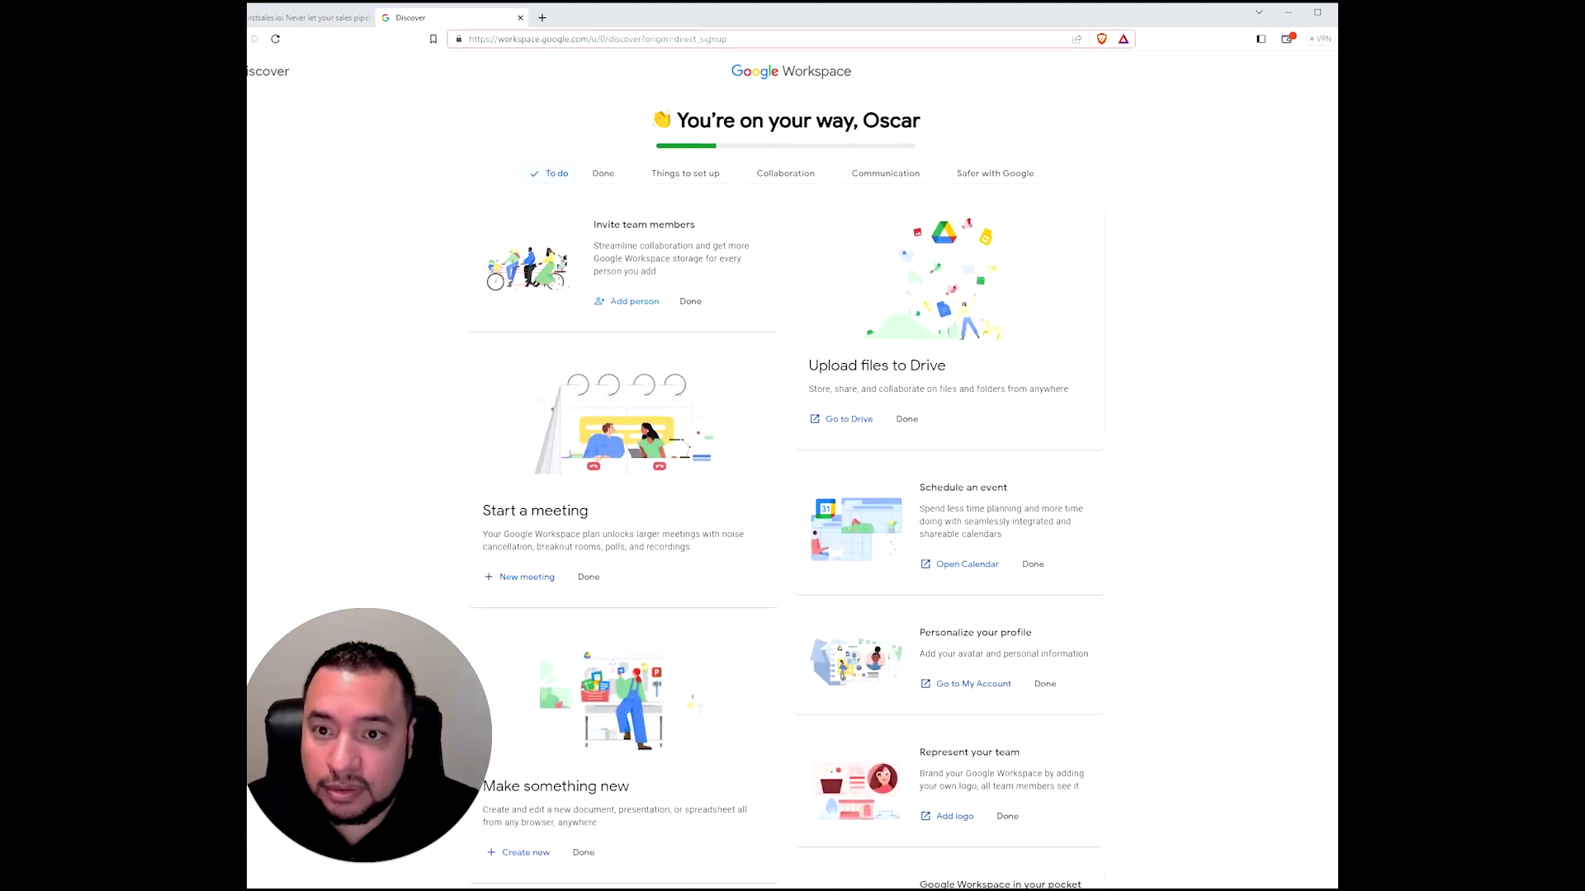
pyautogui.tripleClick(562, 43)
pyautogui.scroll(-2, 708, 445)
pyautogui.scroll(-2, 715, 447)
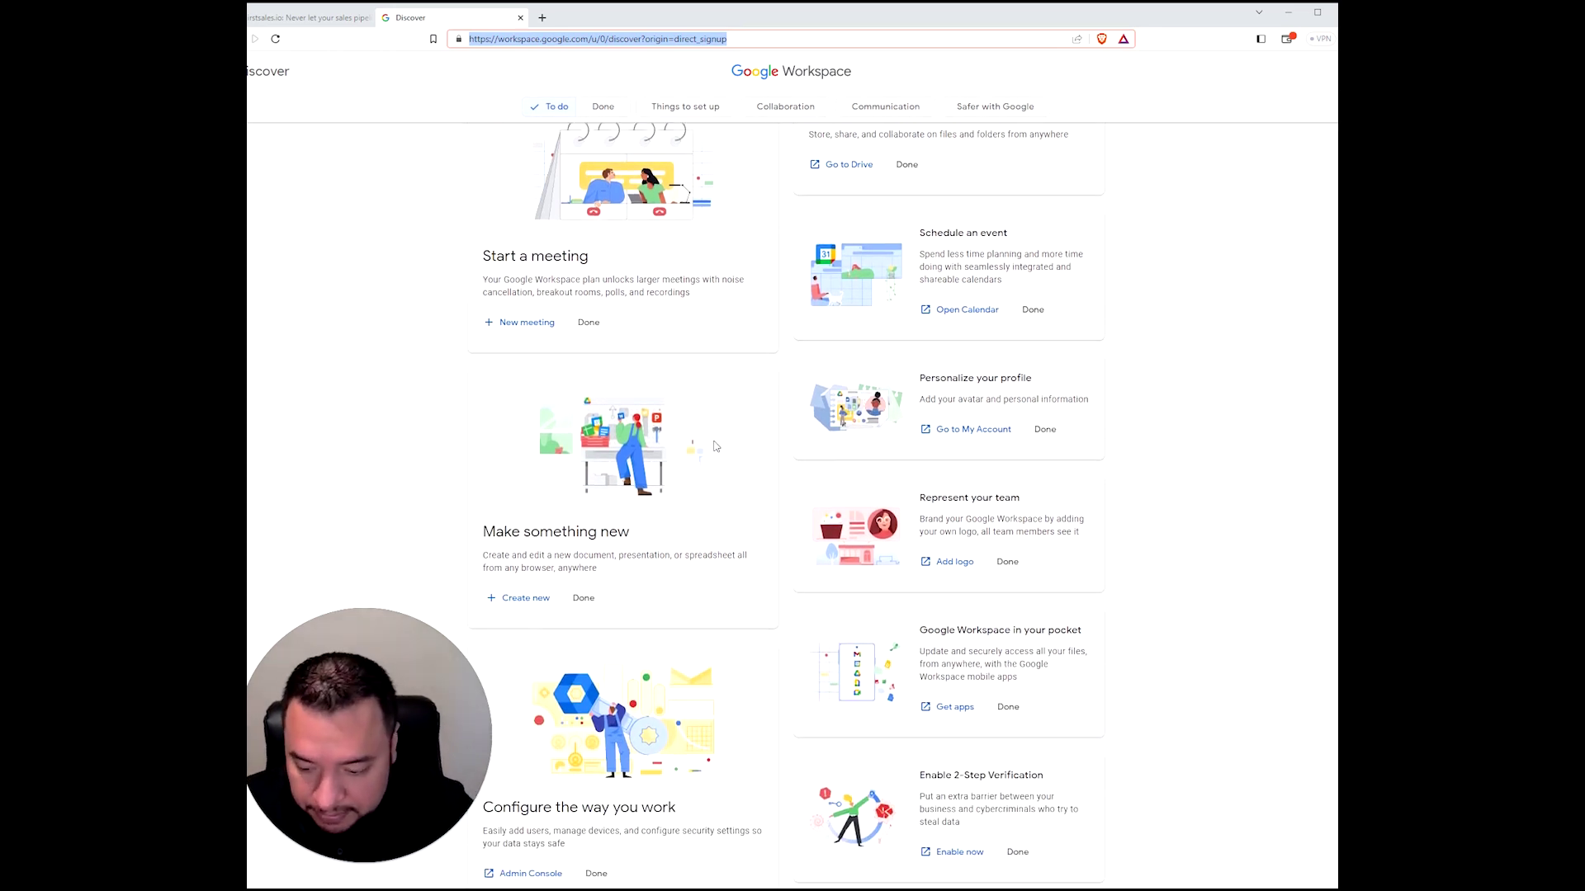
pyautogui.scroll(-1, 716, 445)
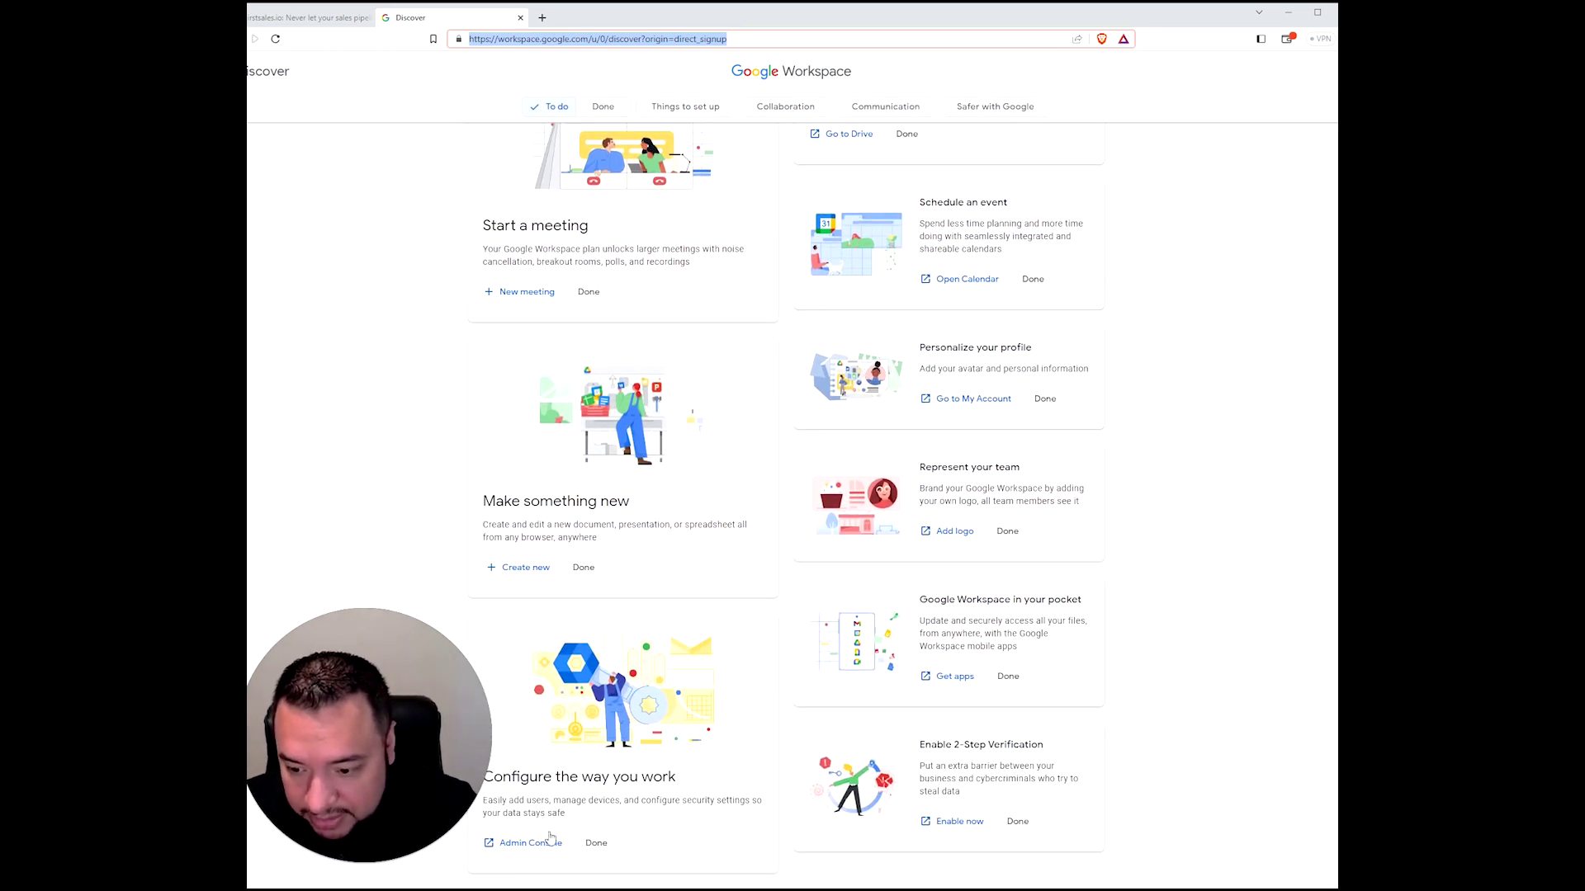
# - Open the Admin Console from the Configure the way you work card, then return to Discover
pyautogui.click(534, 843)
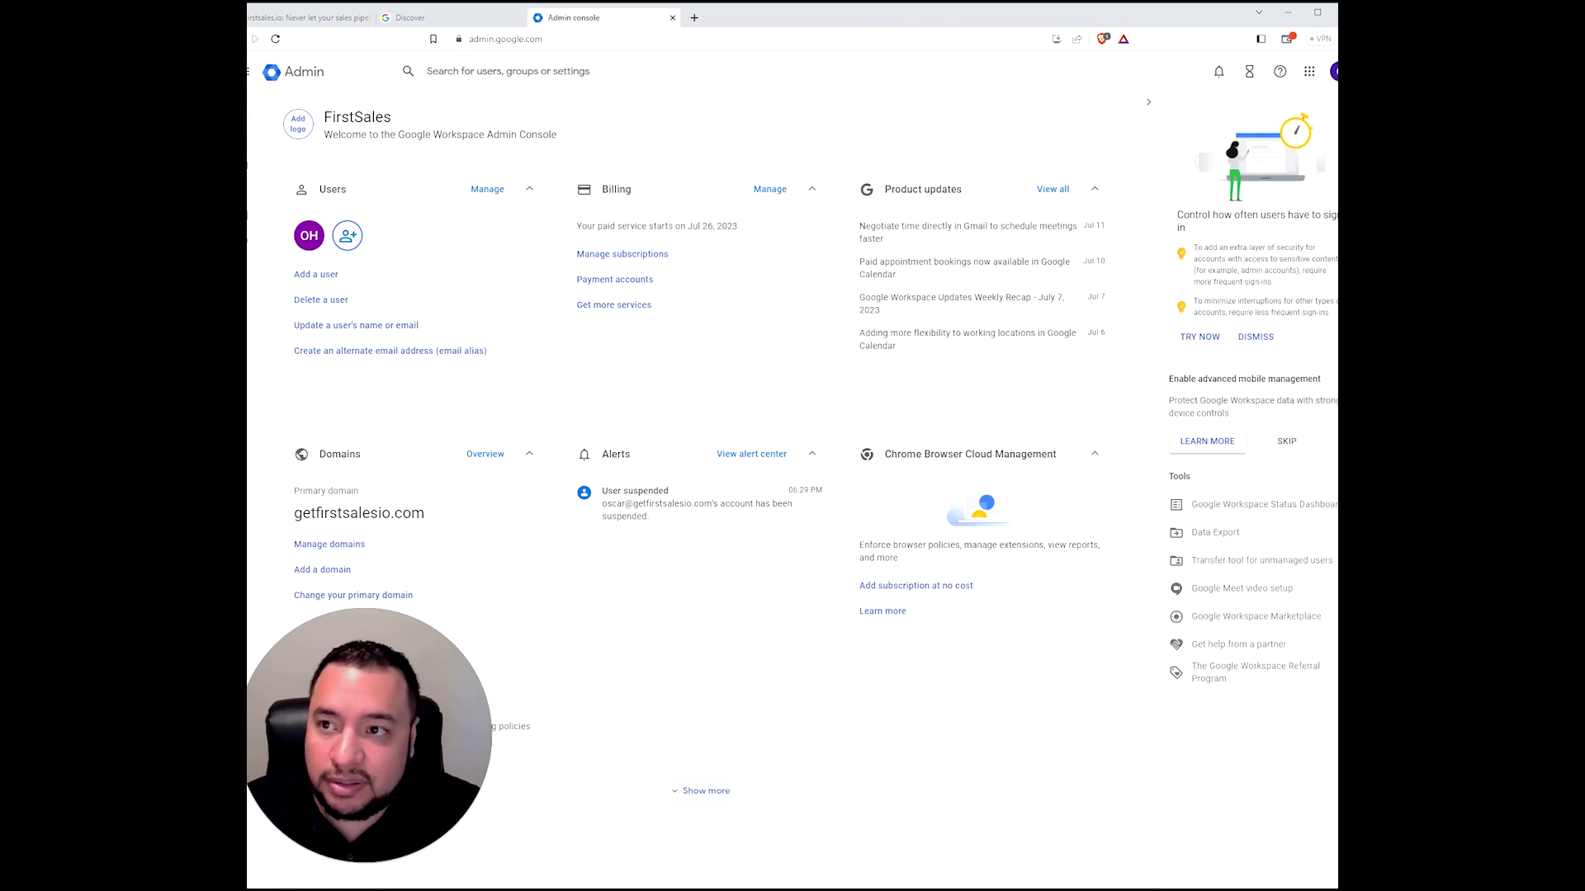
pyautogui.click(486, 25)
pyautogui.scroll(4, 904, 565)
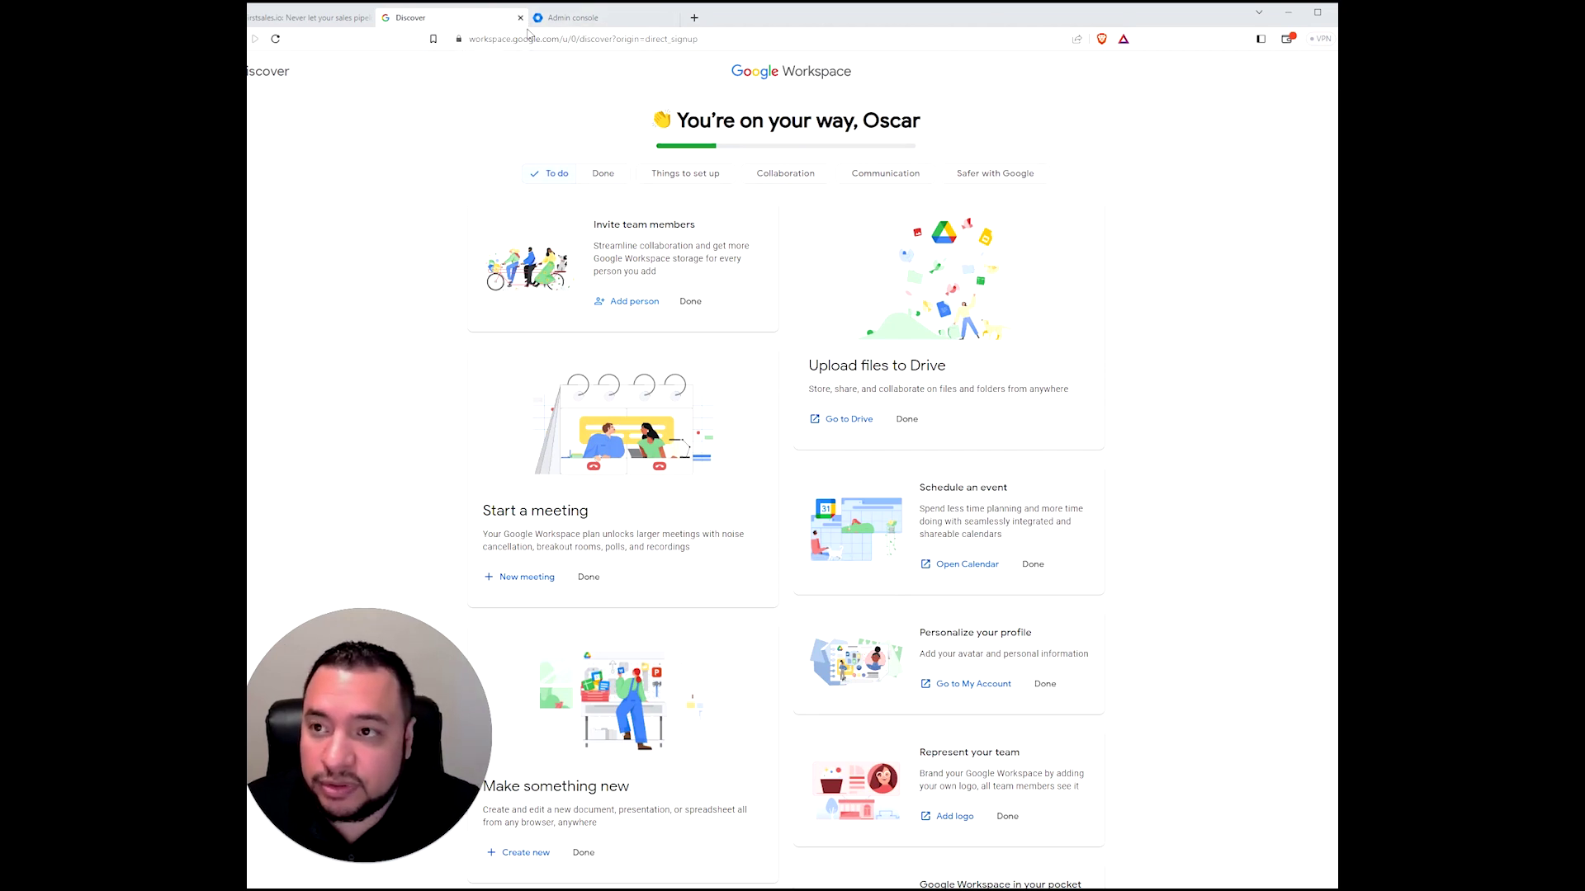
# - Close the Discover tab to reveal the FirstSales Admin console dashboard
pyautogui.click(520, 17)
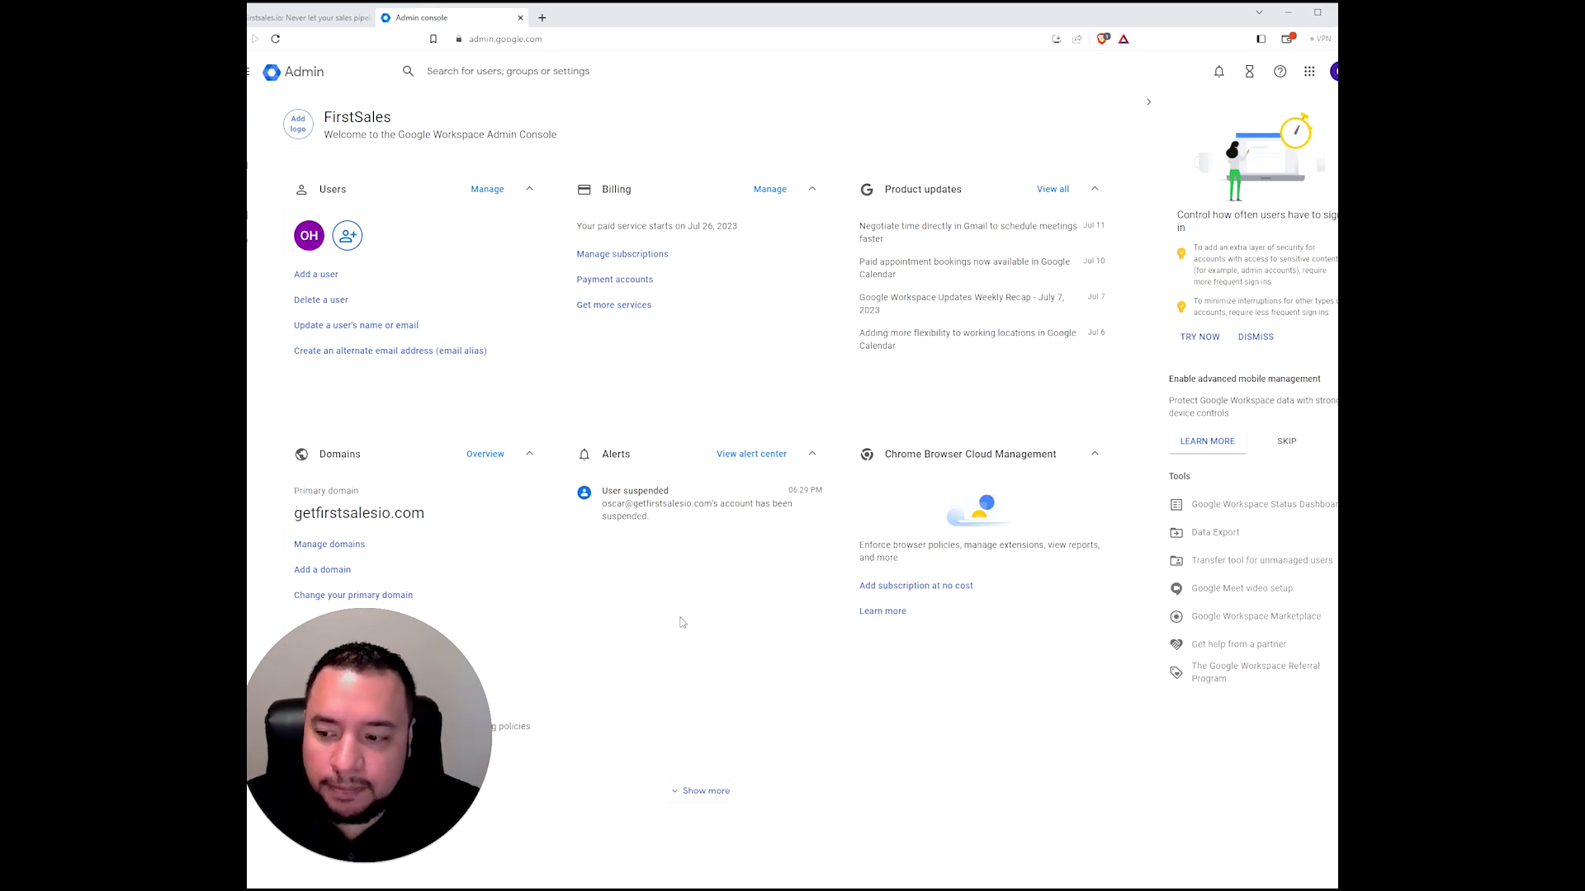
# - Open getfirstsalesio.com's details from the Admin console and go to Google Domains' My domains list
pyautogui.click(361, 546)
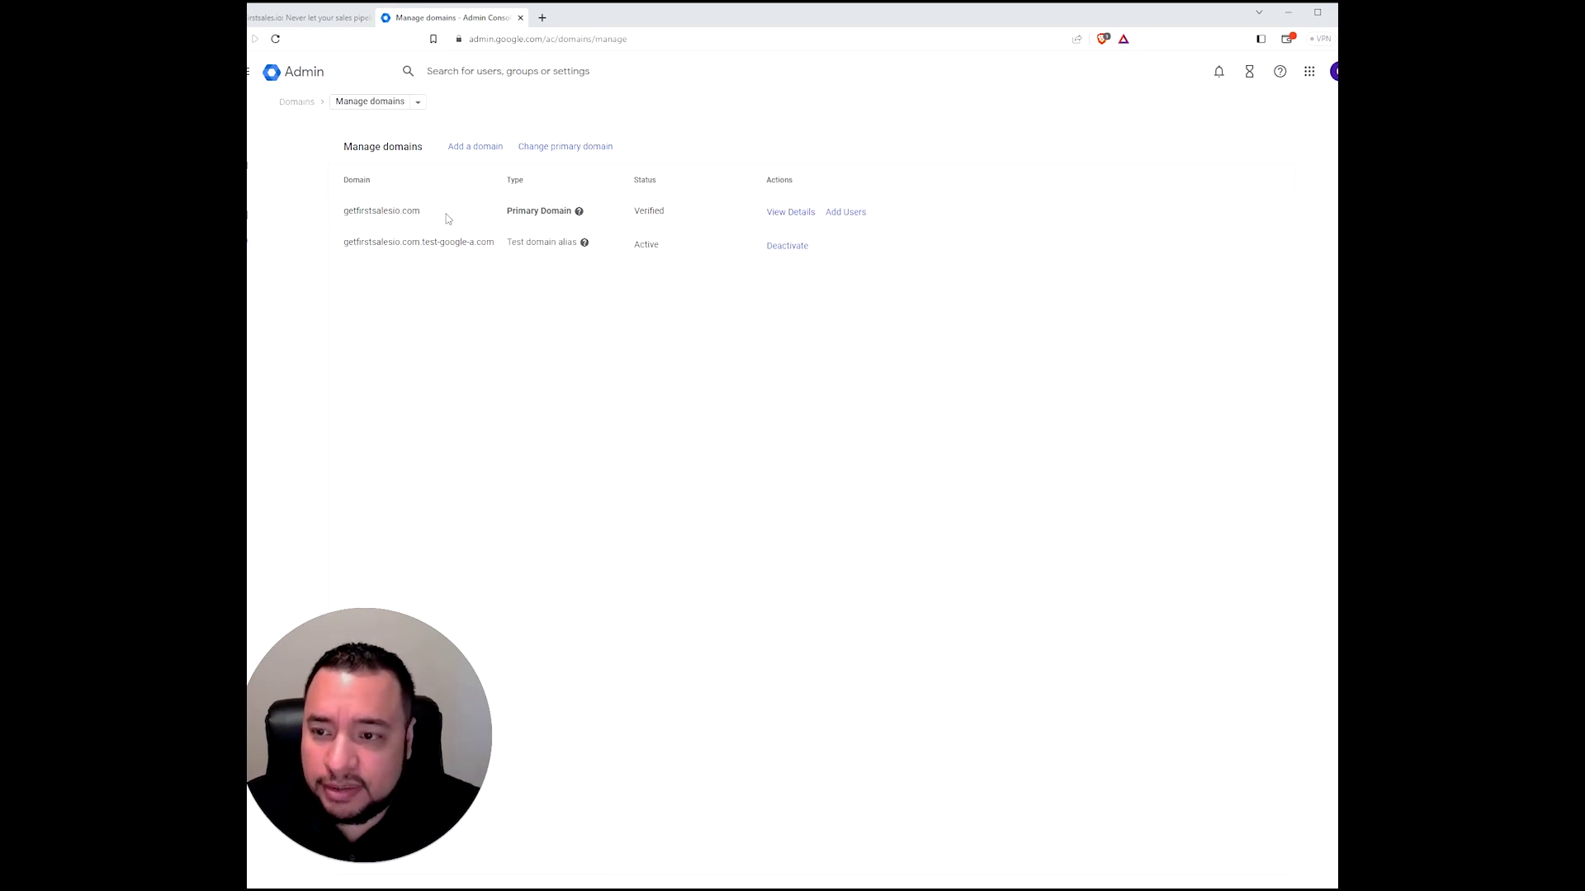
pyautogui.click(777, 213)
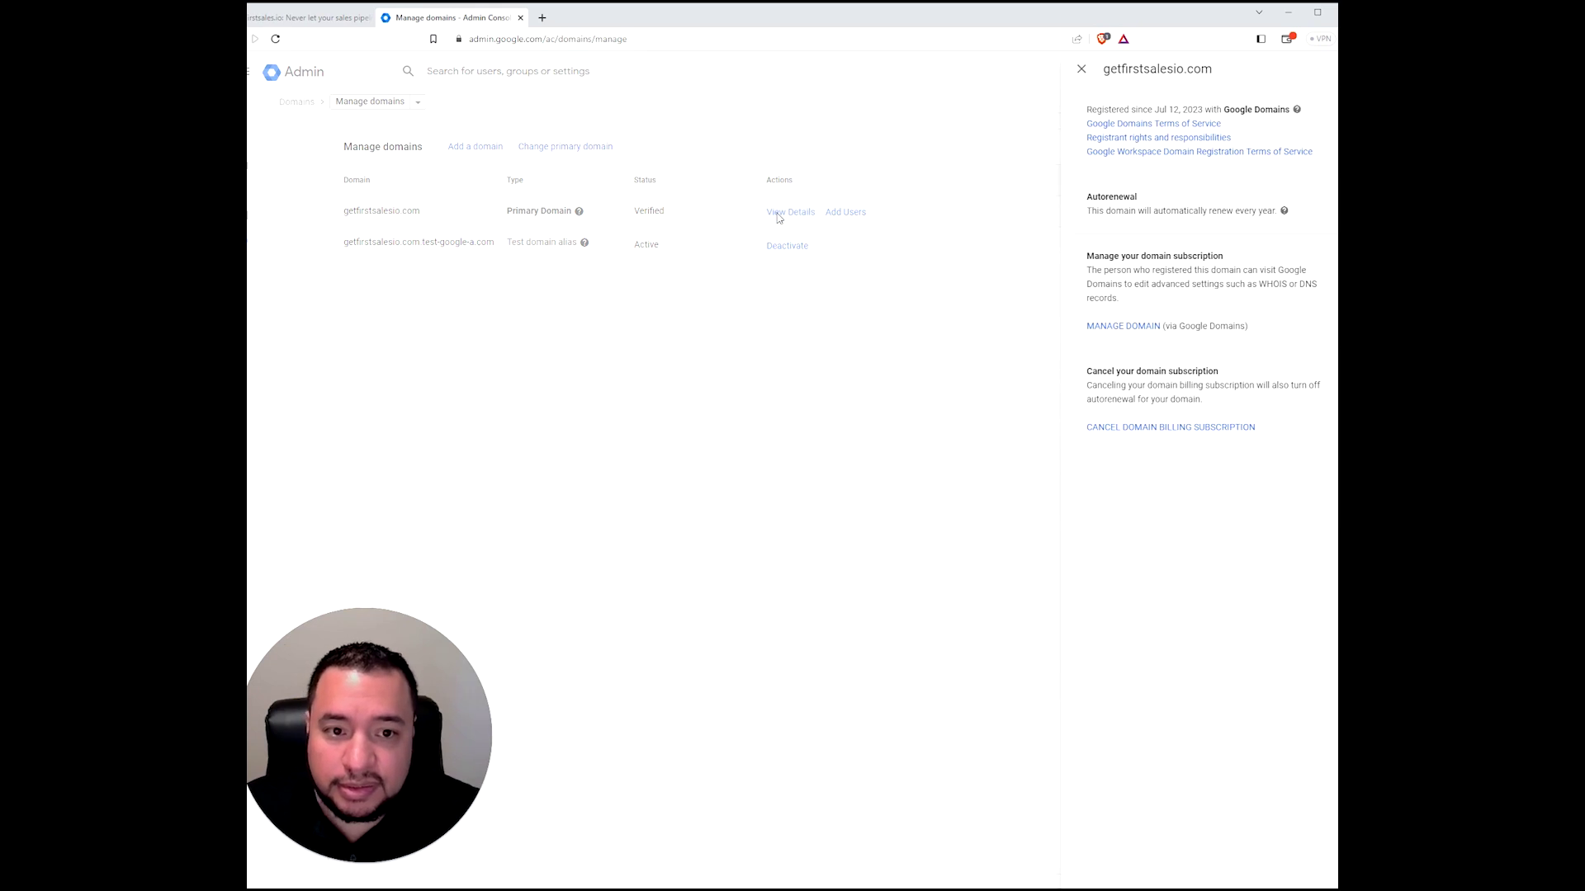
pyautogui.click(1124, 327)
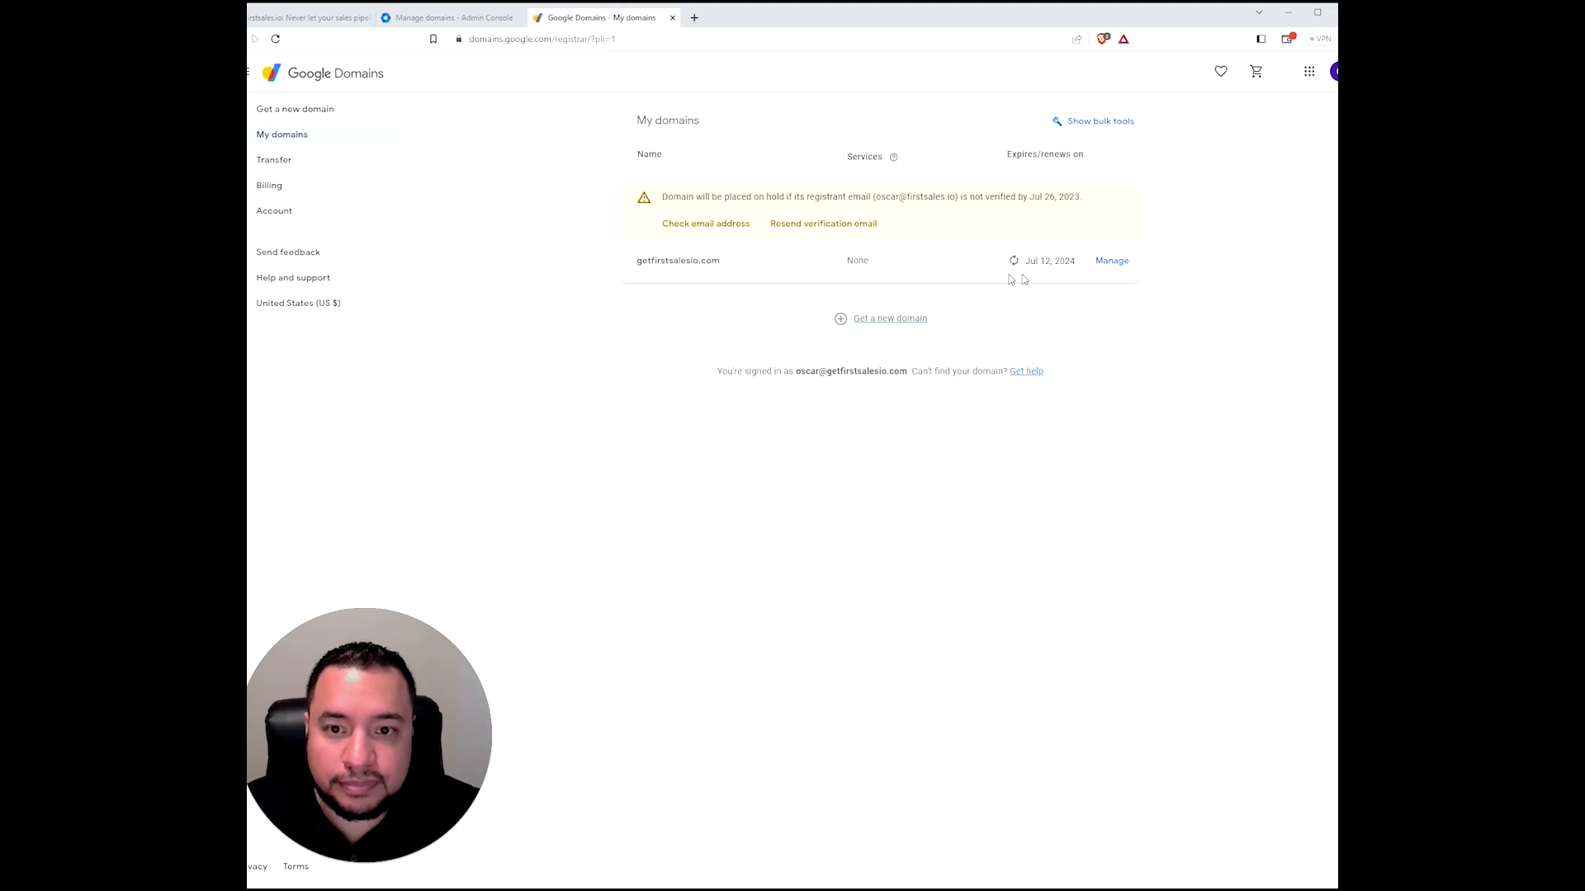
# - Open the getfirstsalesio.com domain overview and review the registrant email warning
pyautogui.click(1118, 266)
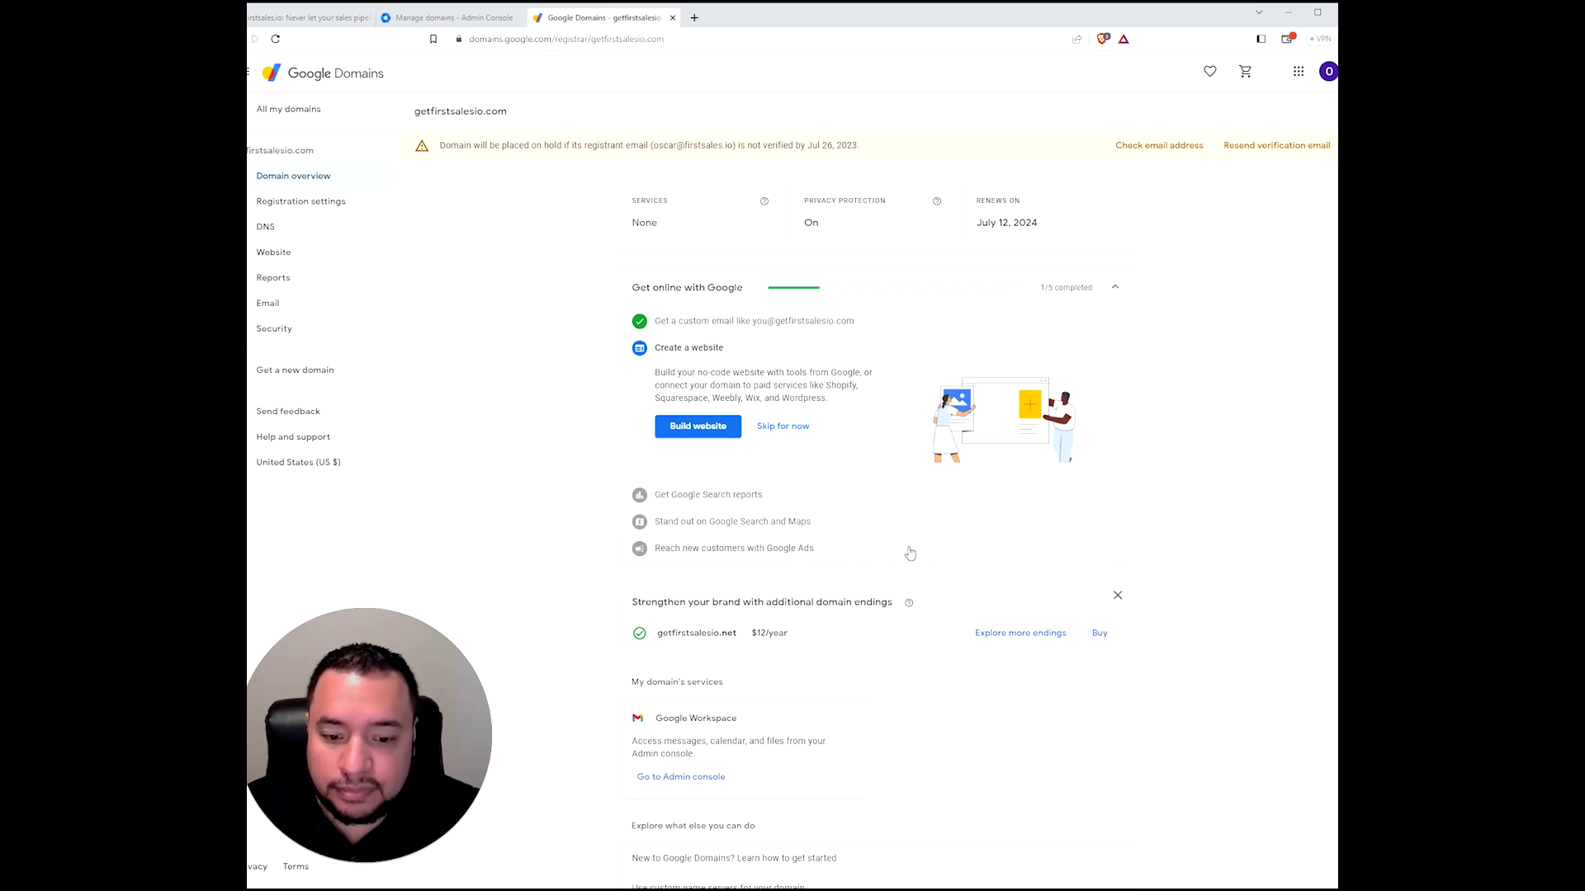
pyautogui.scroll(-1, 1175, 566)
pyautogui.scroll(1, 1176, 565)
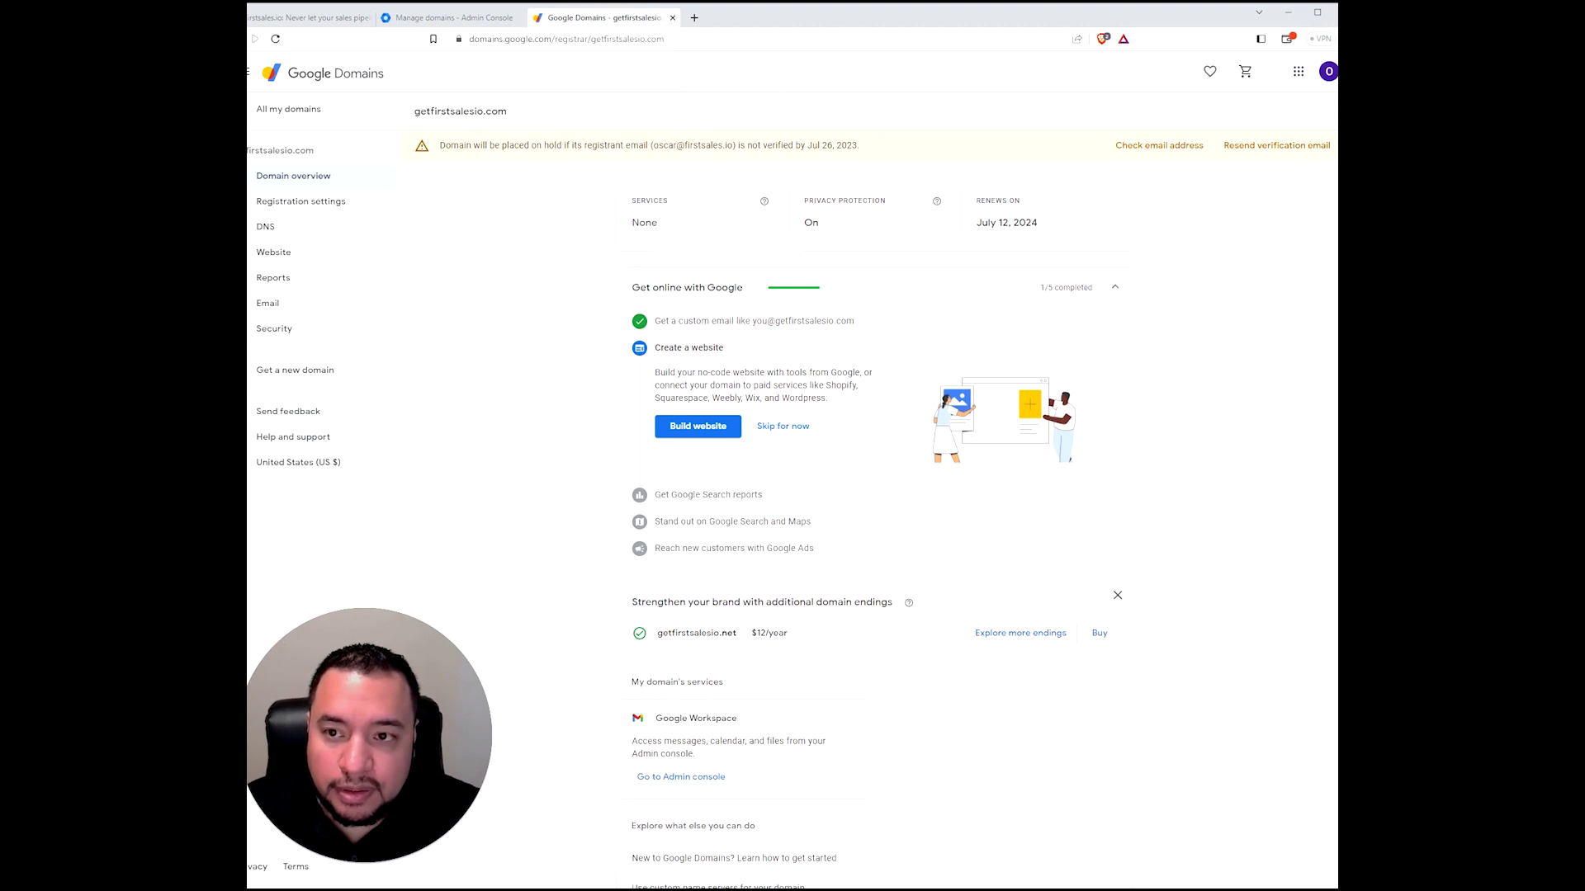
pyautogui.moveTo(654, 146); pyautogui.dragTo(733, 146)
pyautogui.click(564, 173)
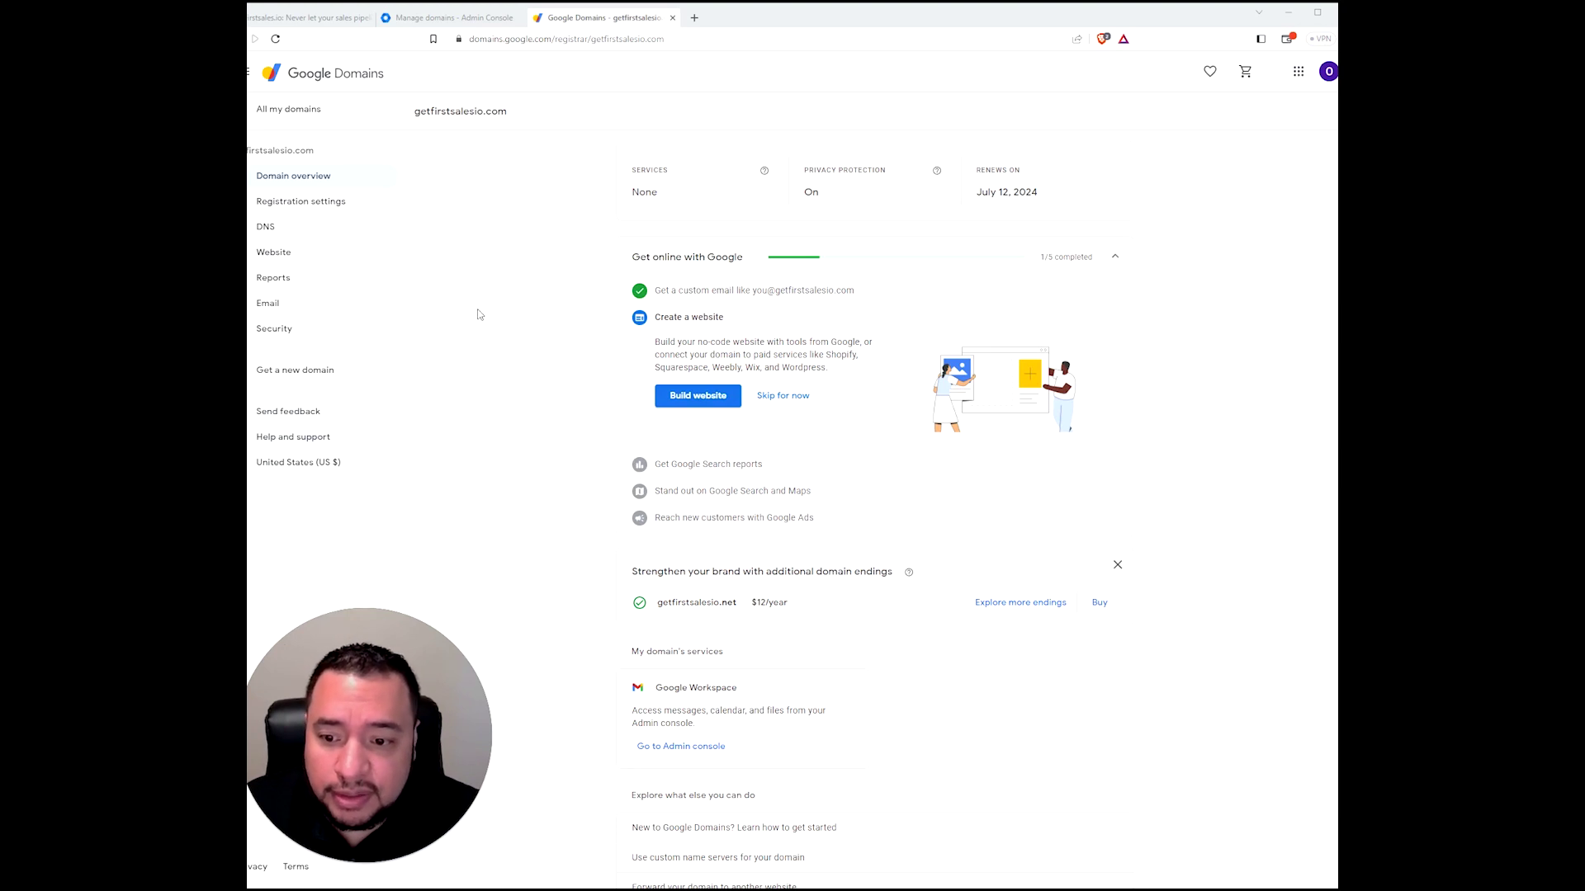
# - Skip the website, Search reports, Search and Maps, and Google Ads setup steps, then view DNS
pyautogui.click(772, 396)
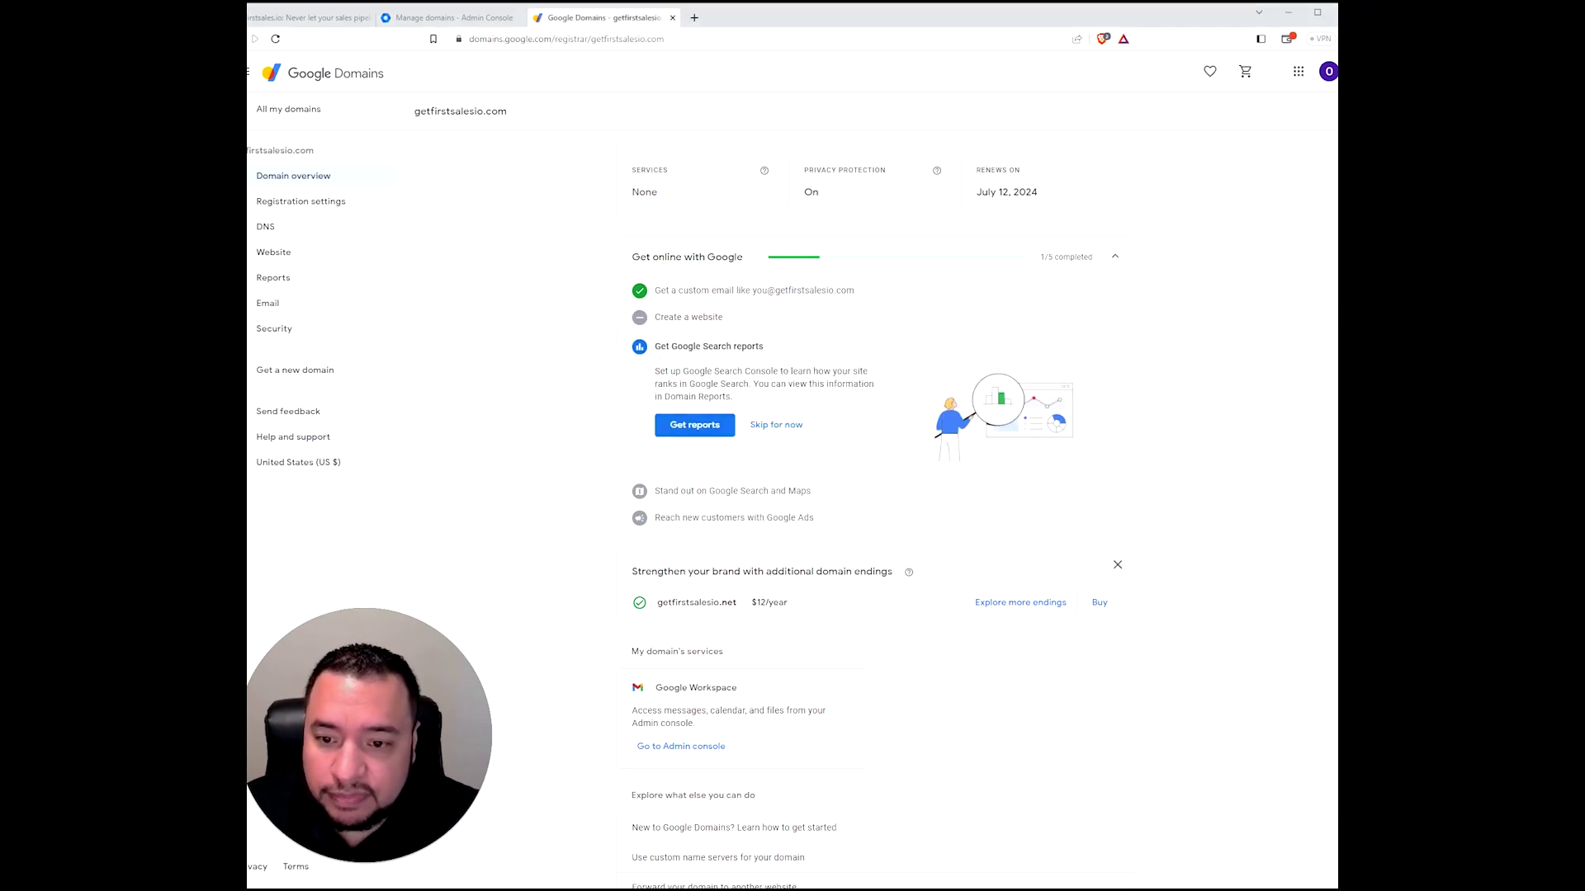
pyautogui.click(791, 423)
pyautogui.click(795, 438)
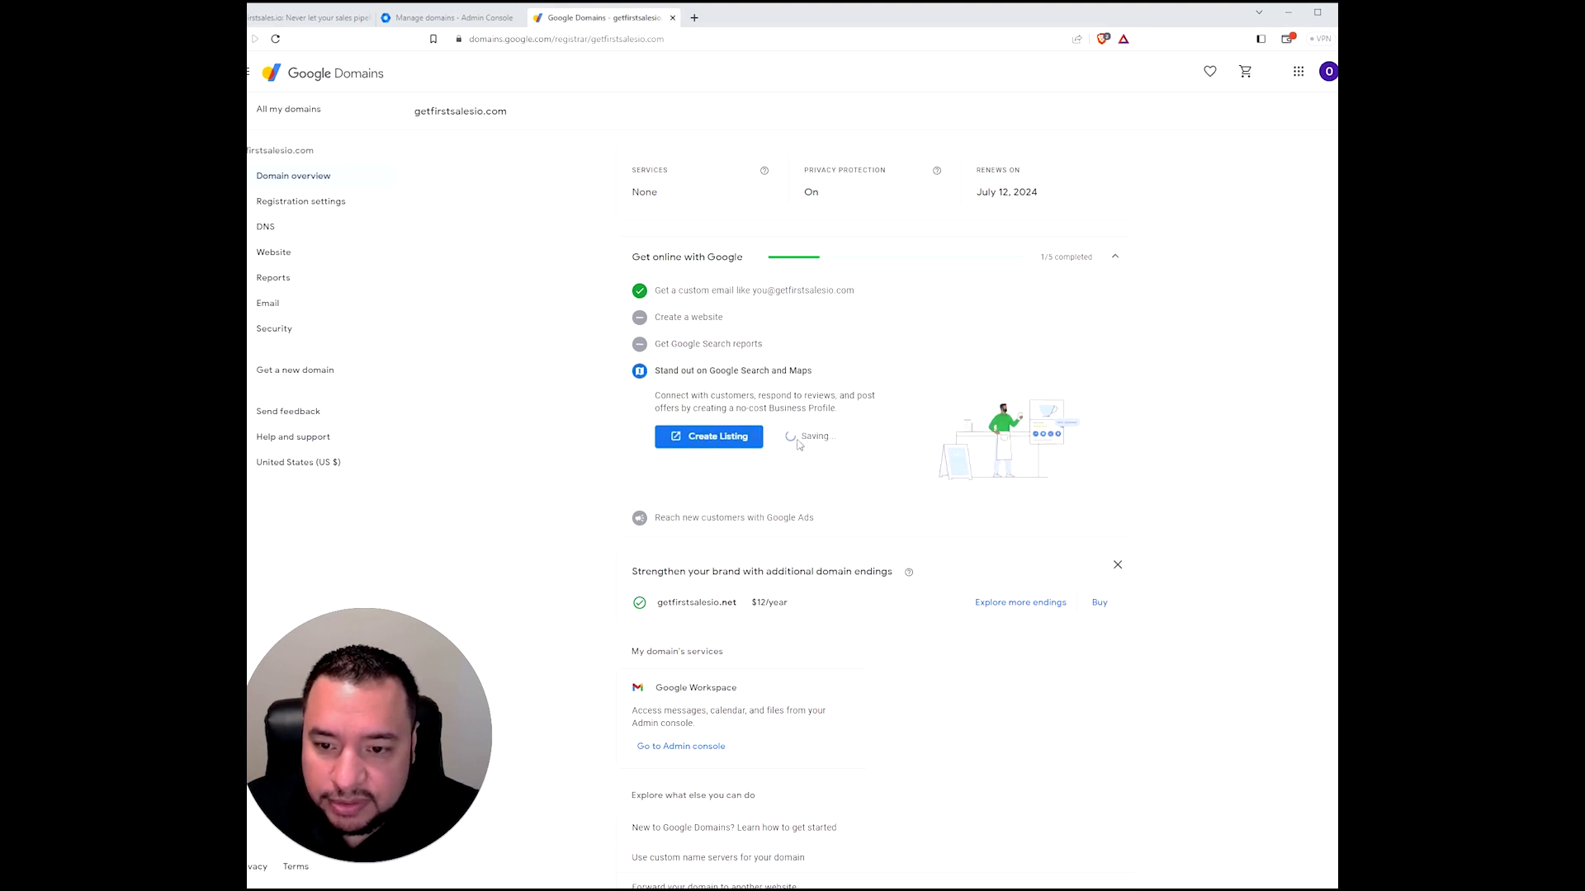
pyautogui.click(791, 488)
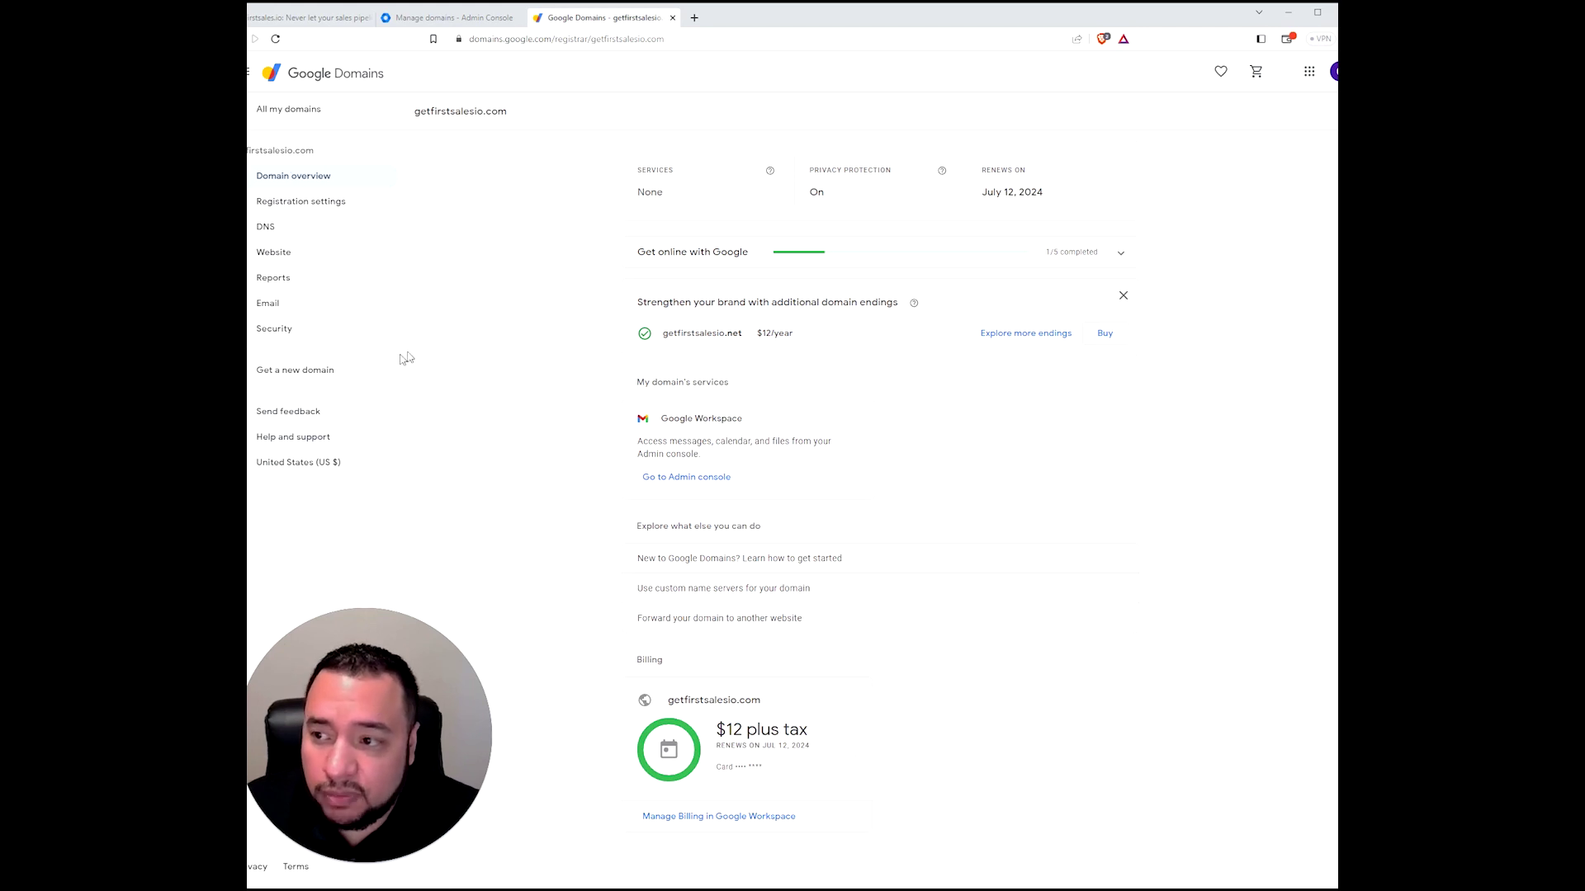
pyautogui.click(265, 226)
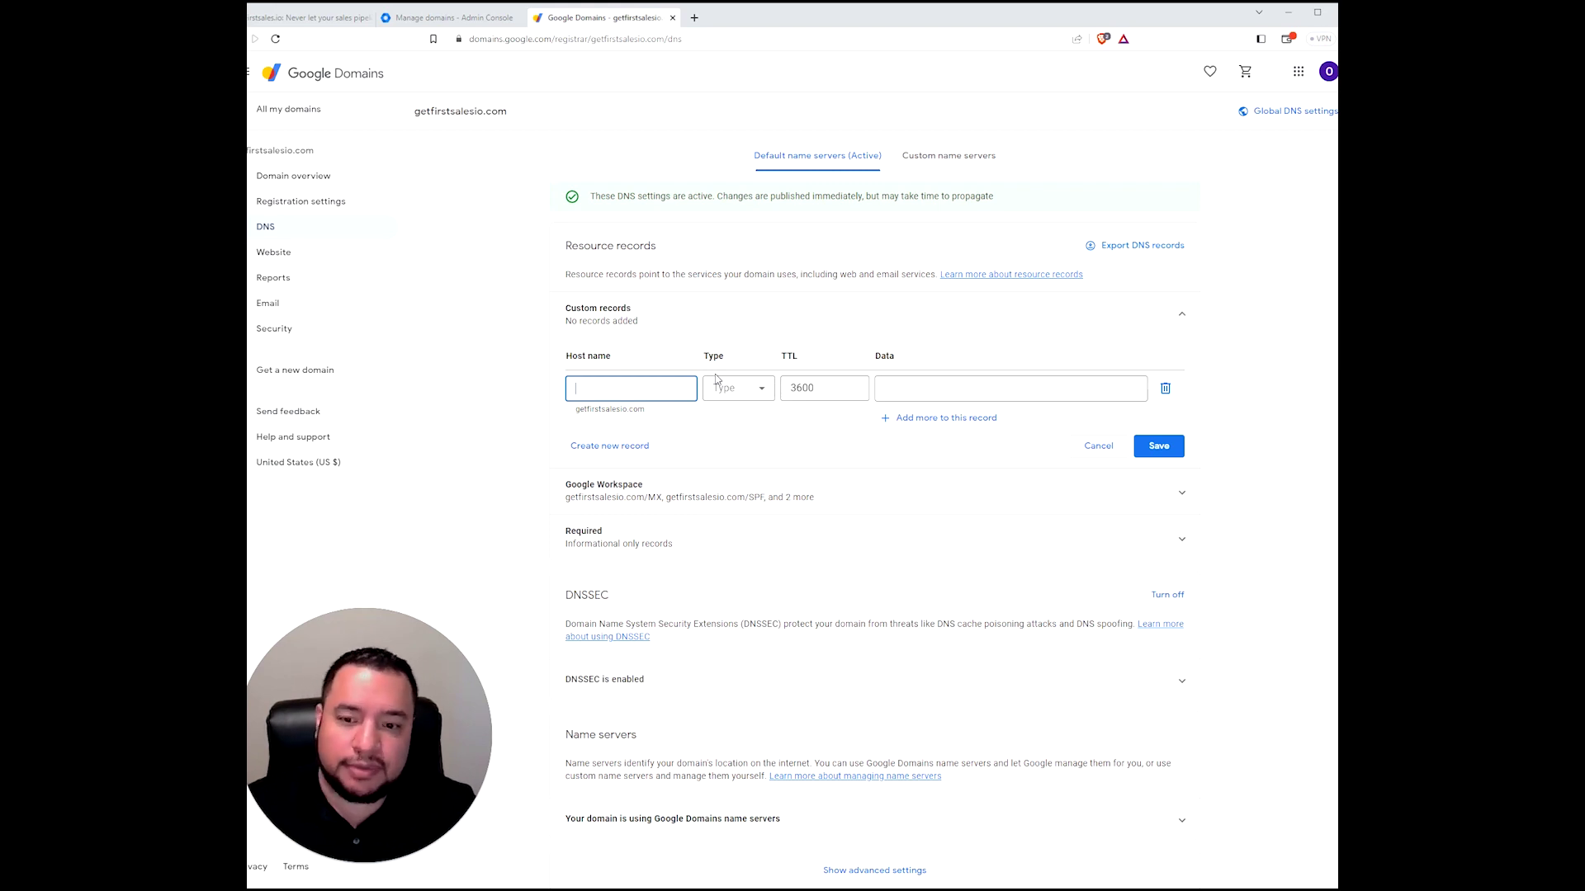
# - Review the Google Workspace MX, SPF, TXT and DKIM records, then return to Domain overview
pyautogui.click(718, 491)
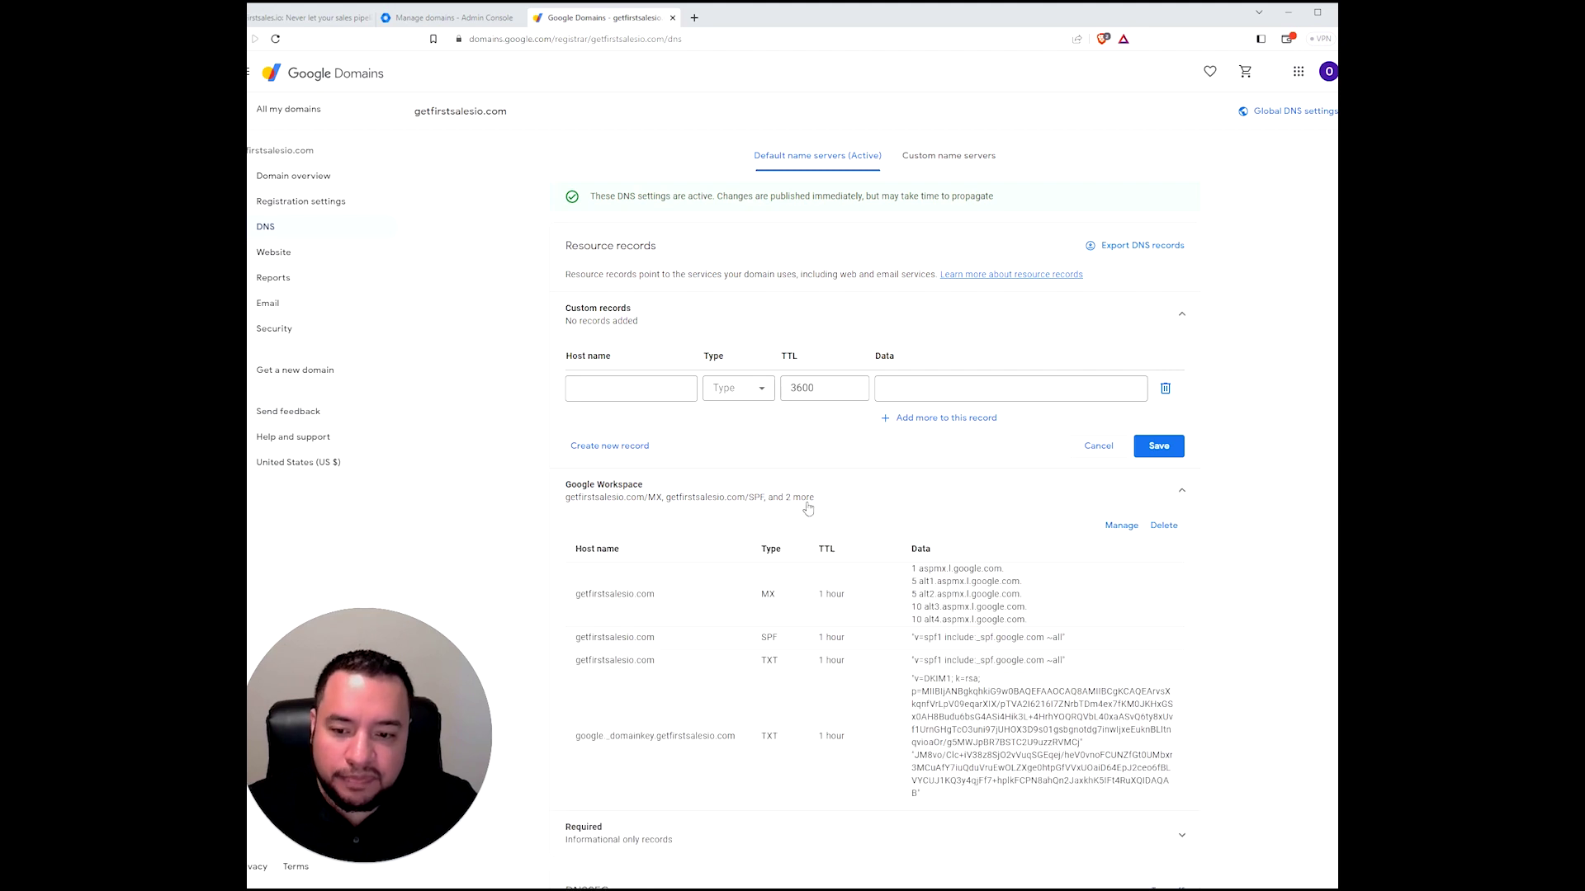
pyautogui.scroll(-2, 888, 575)
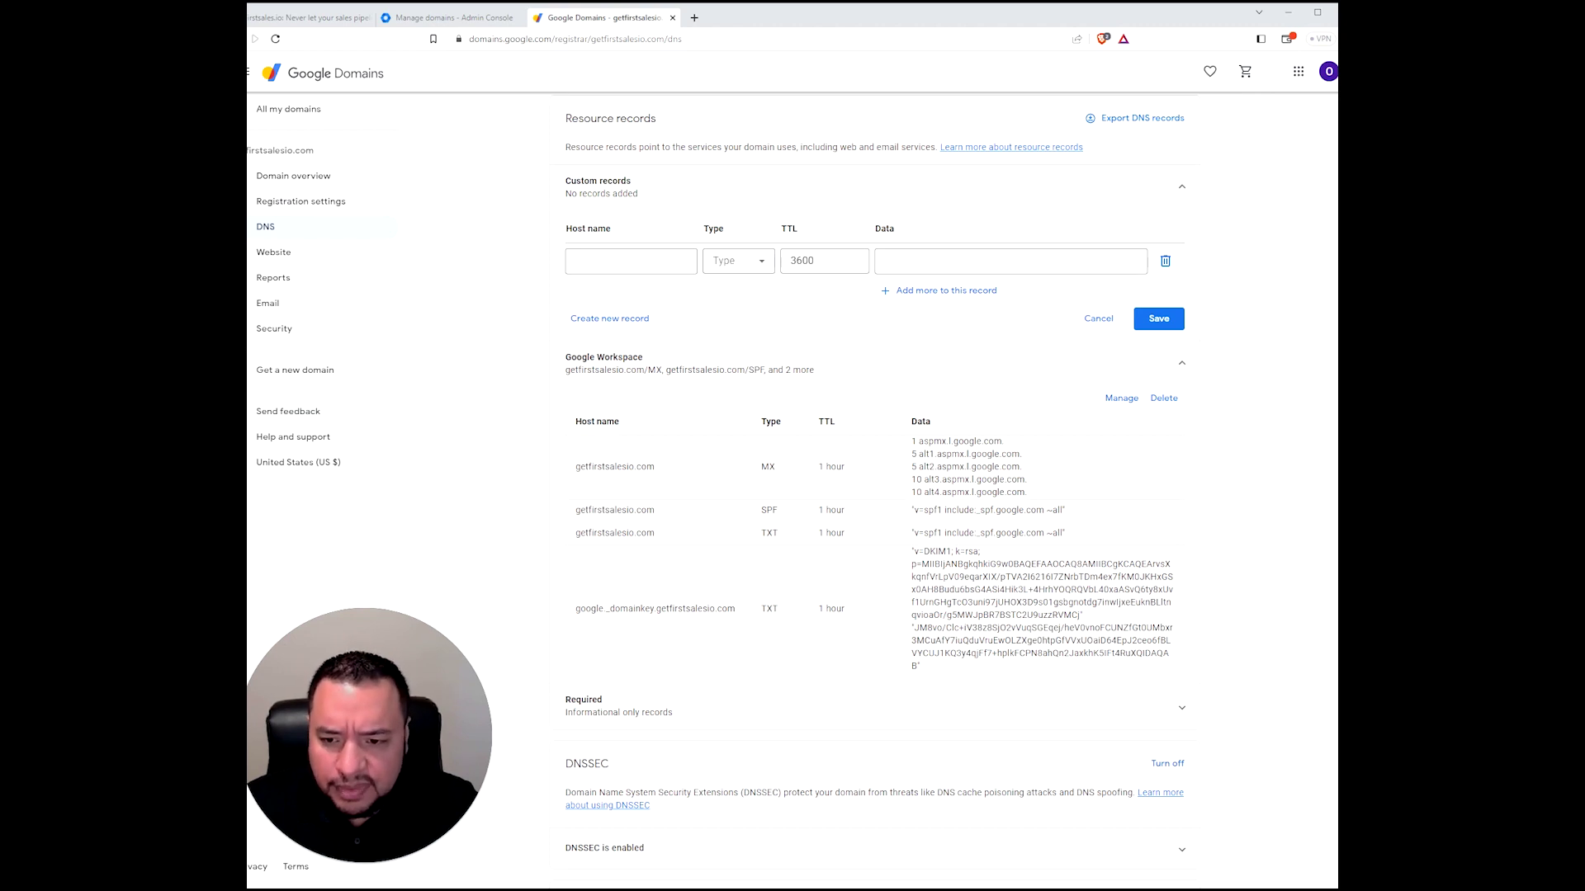
pyautogui.scroll(-3, 826, 644)
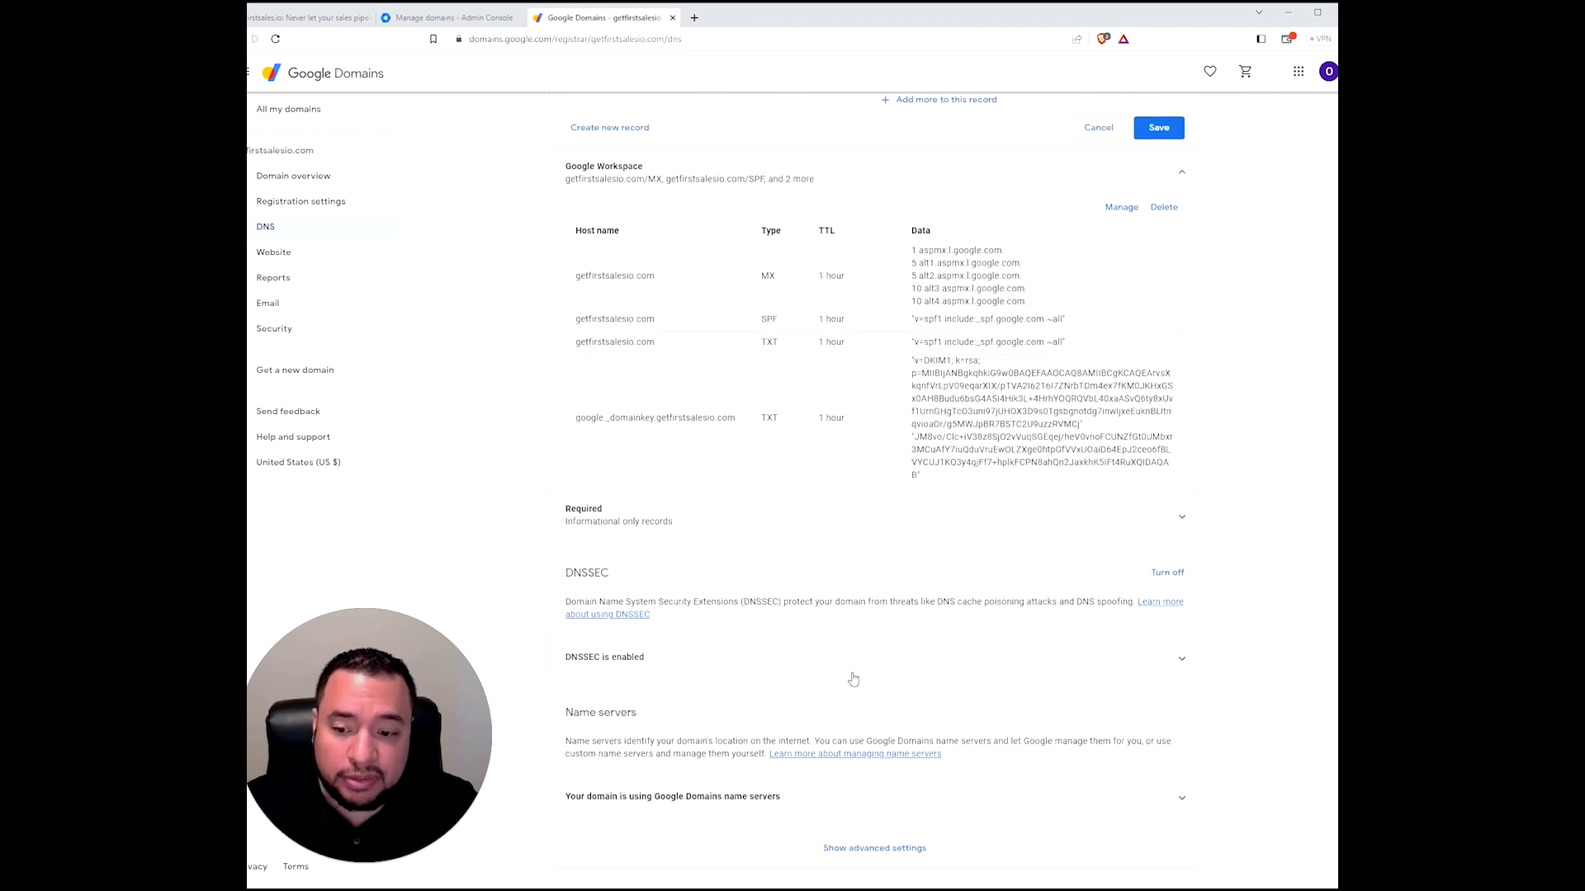
pyautogui.scroll(3, 928, 632)
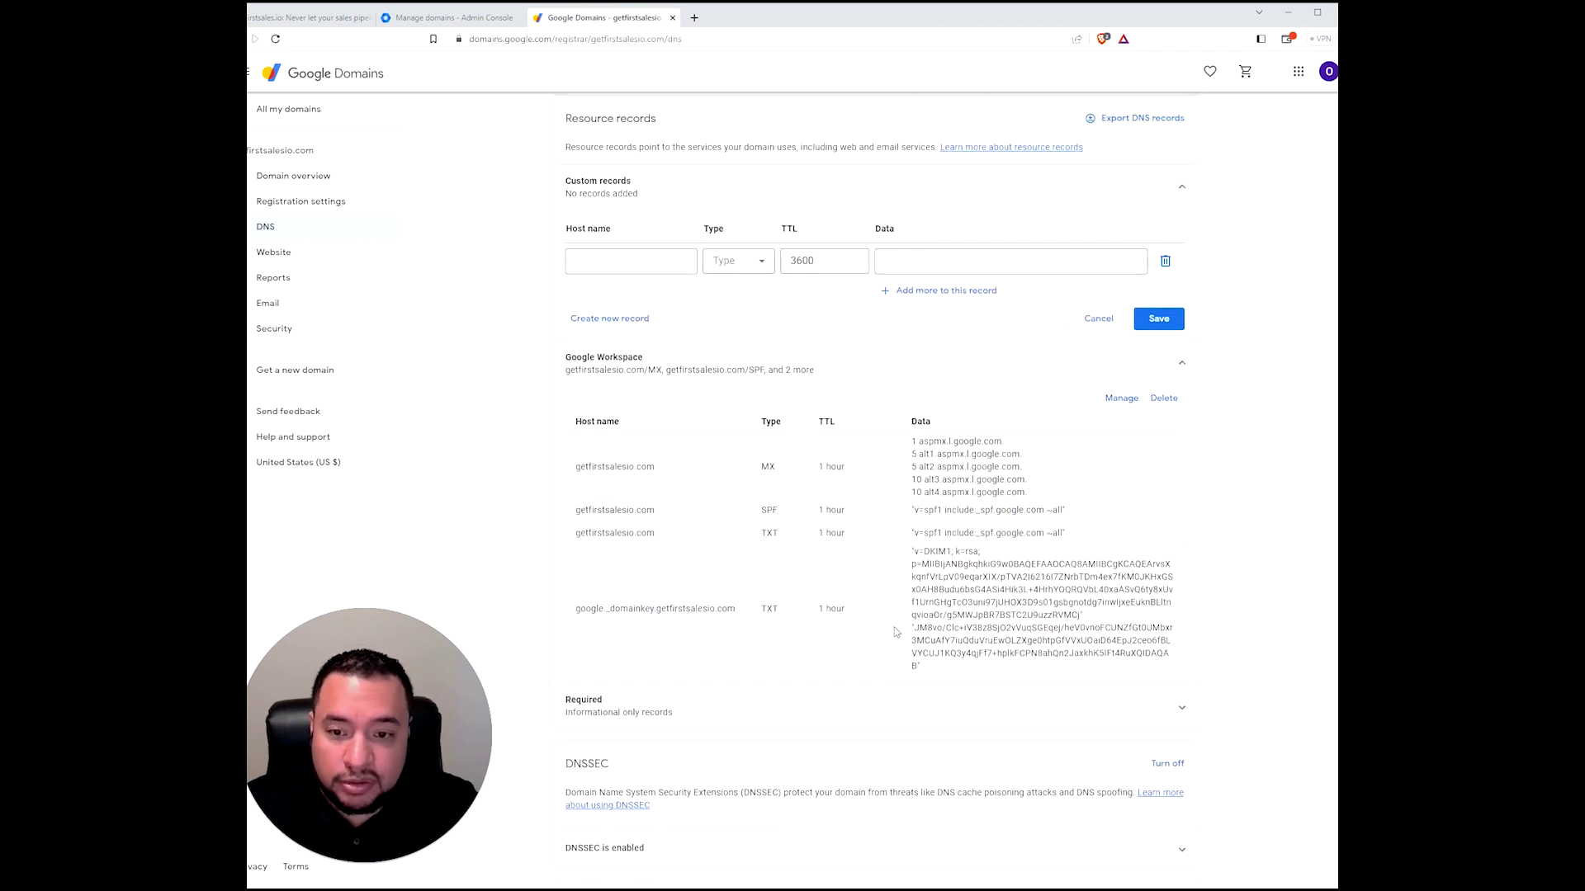
pyautogui.scroll(2, 954, 595)
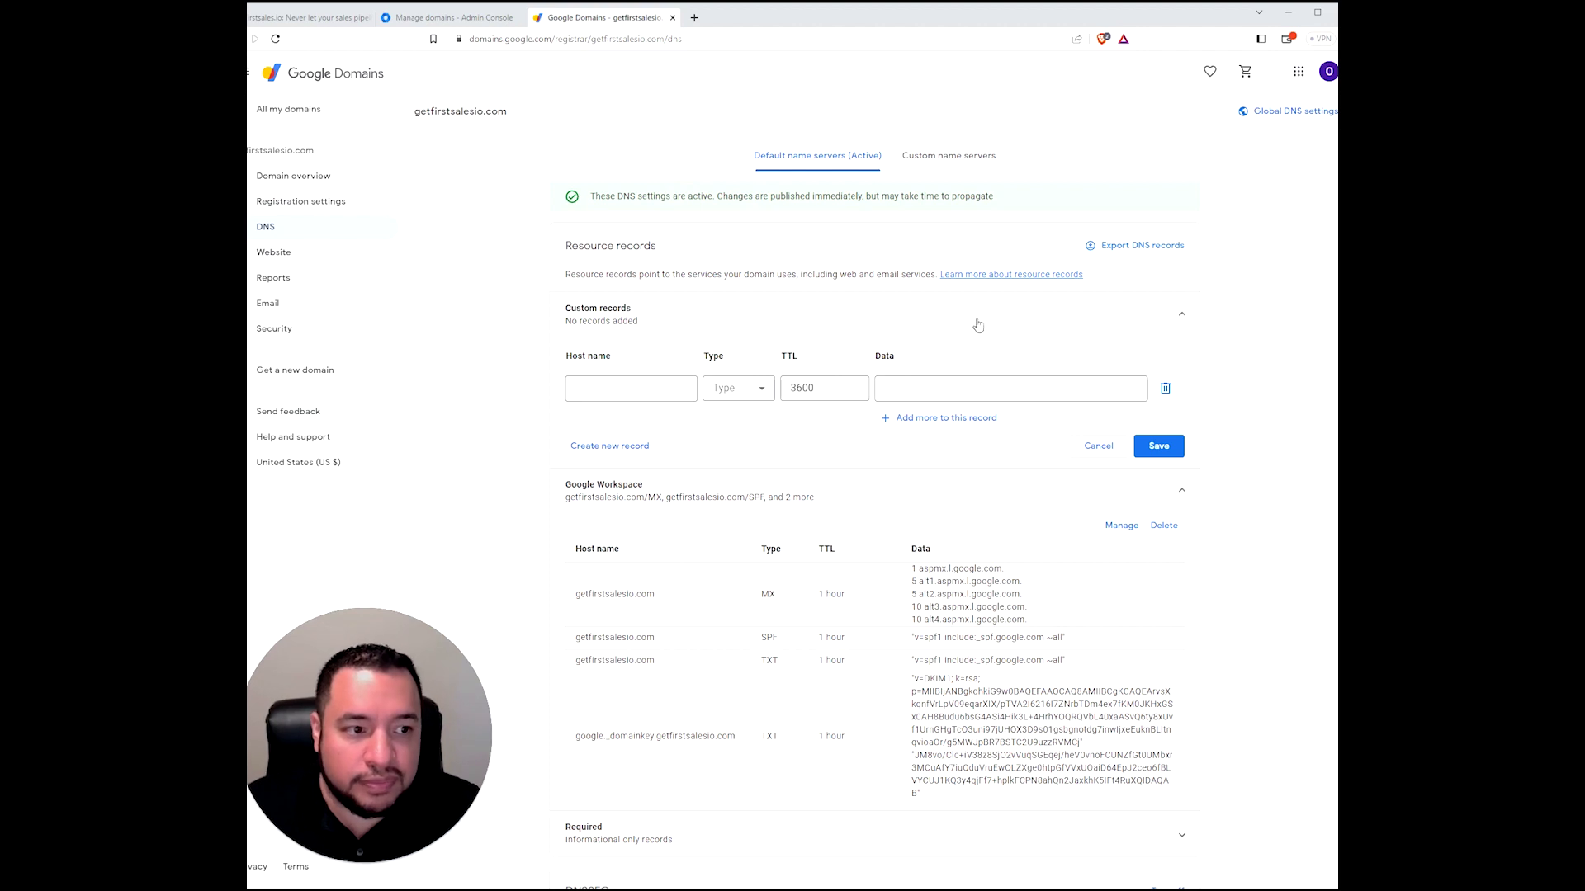
pyautogui.click(286, 178)
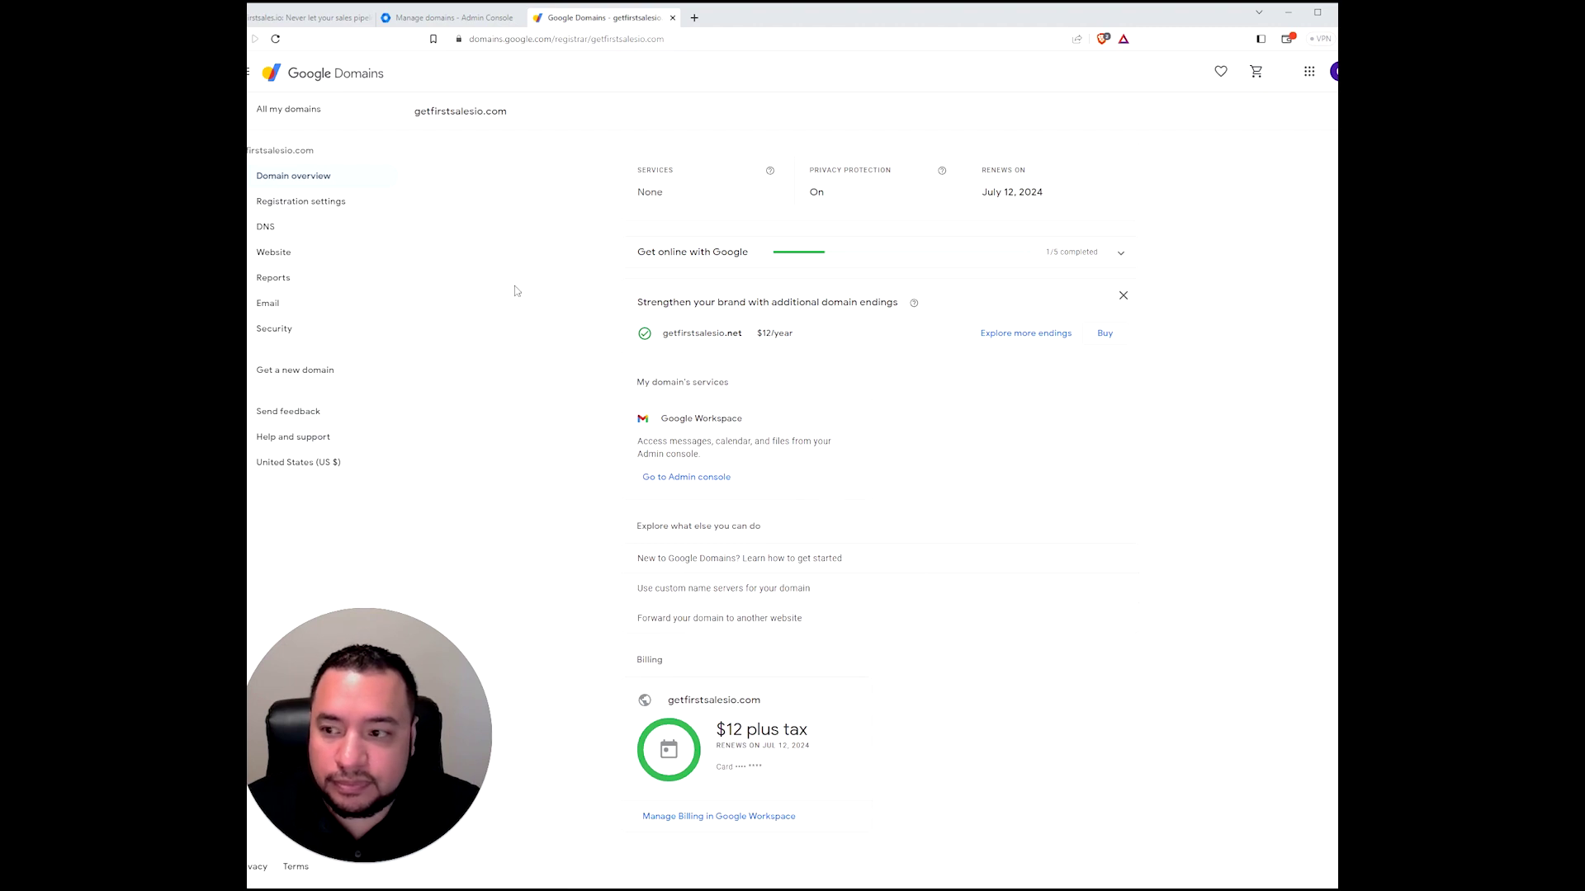
pyautogui.click(351, 256)
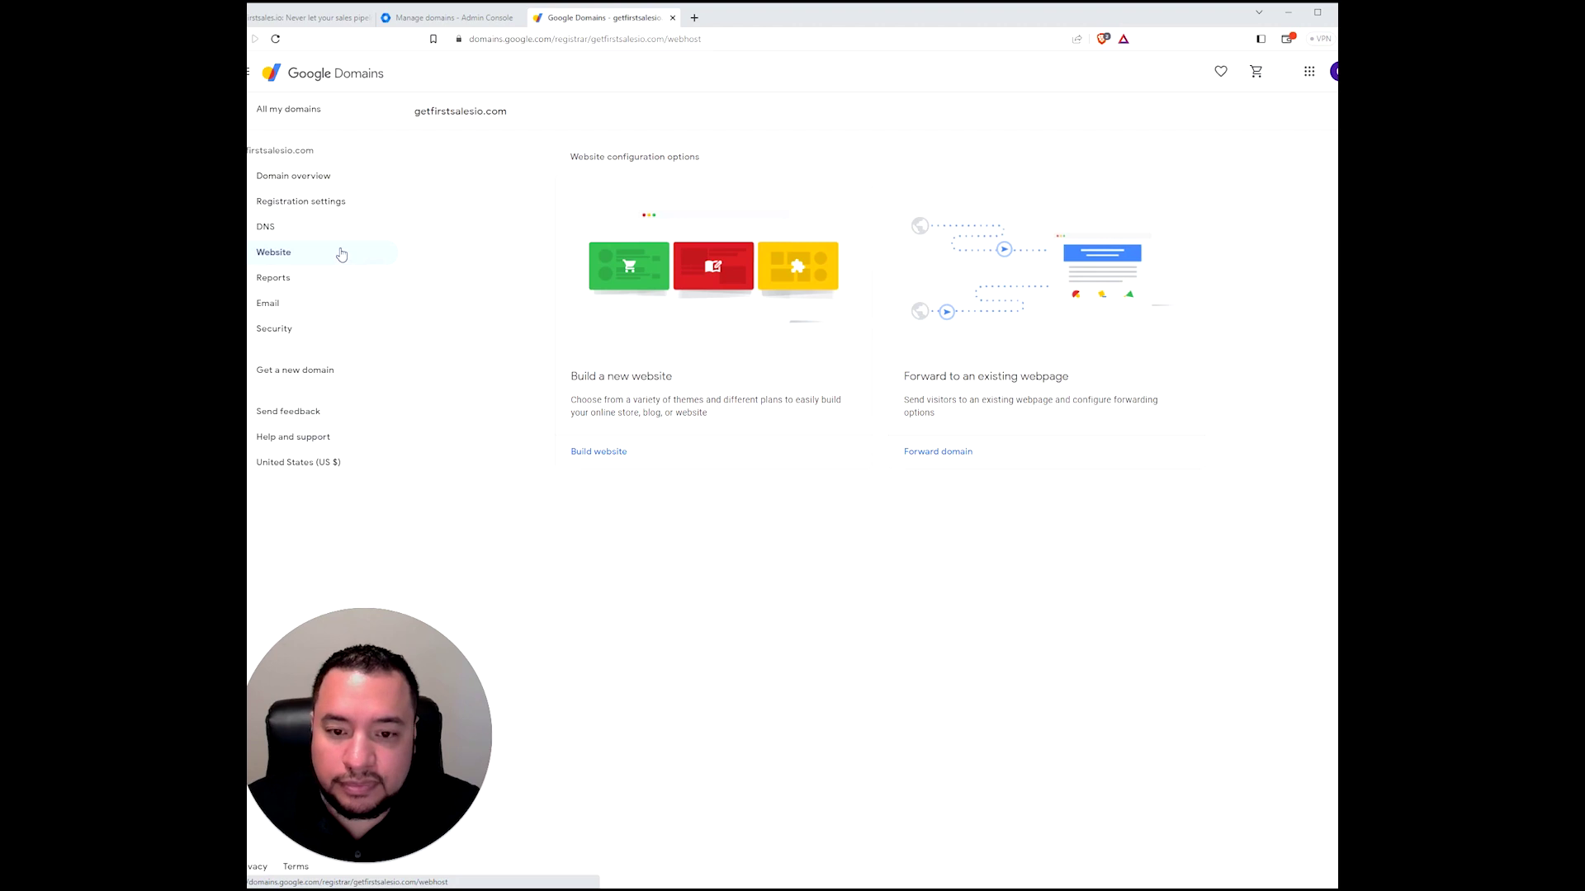
pyautogui.click(949, 461)
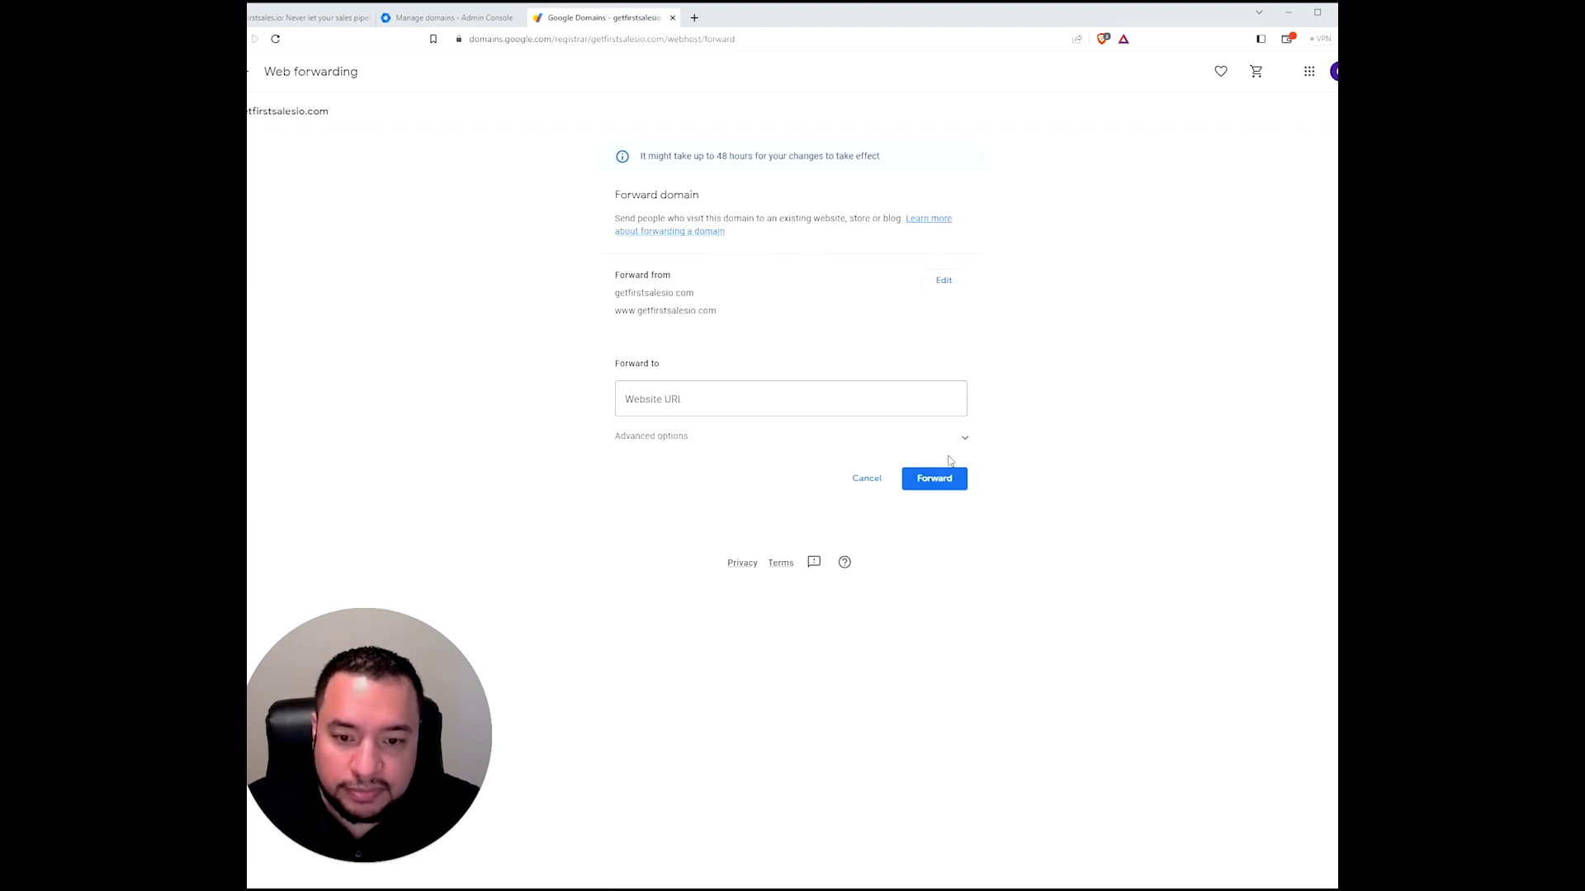
pyautogui.click(733, 393)
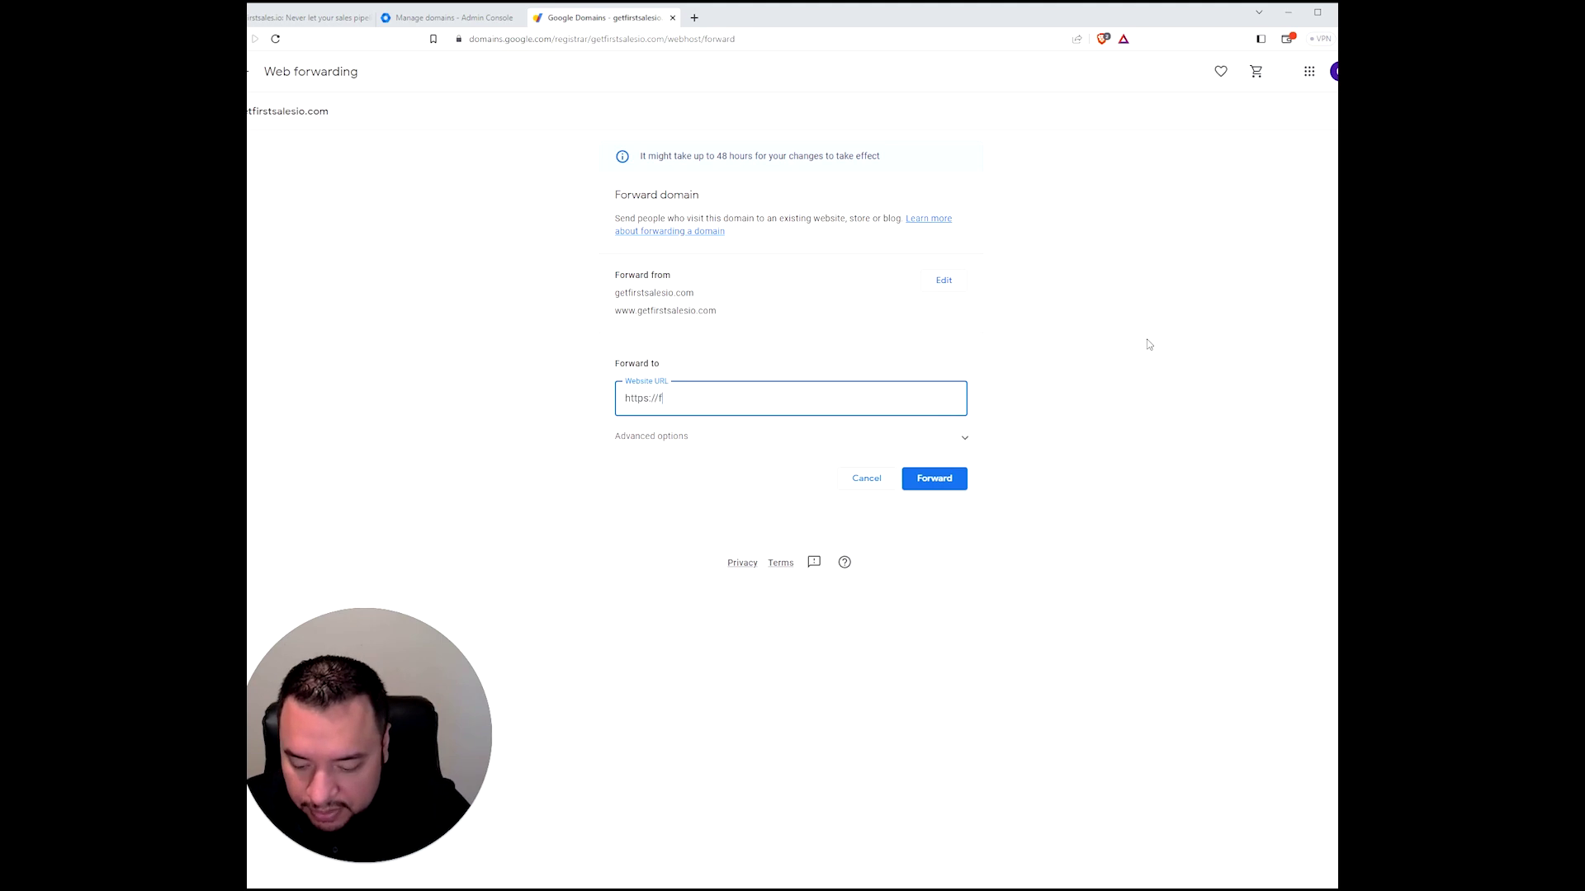
pyautogui.write('es.io')
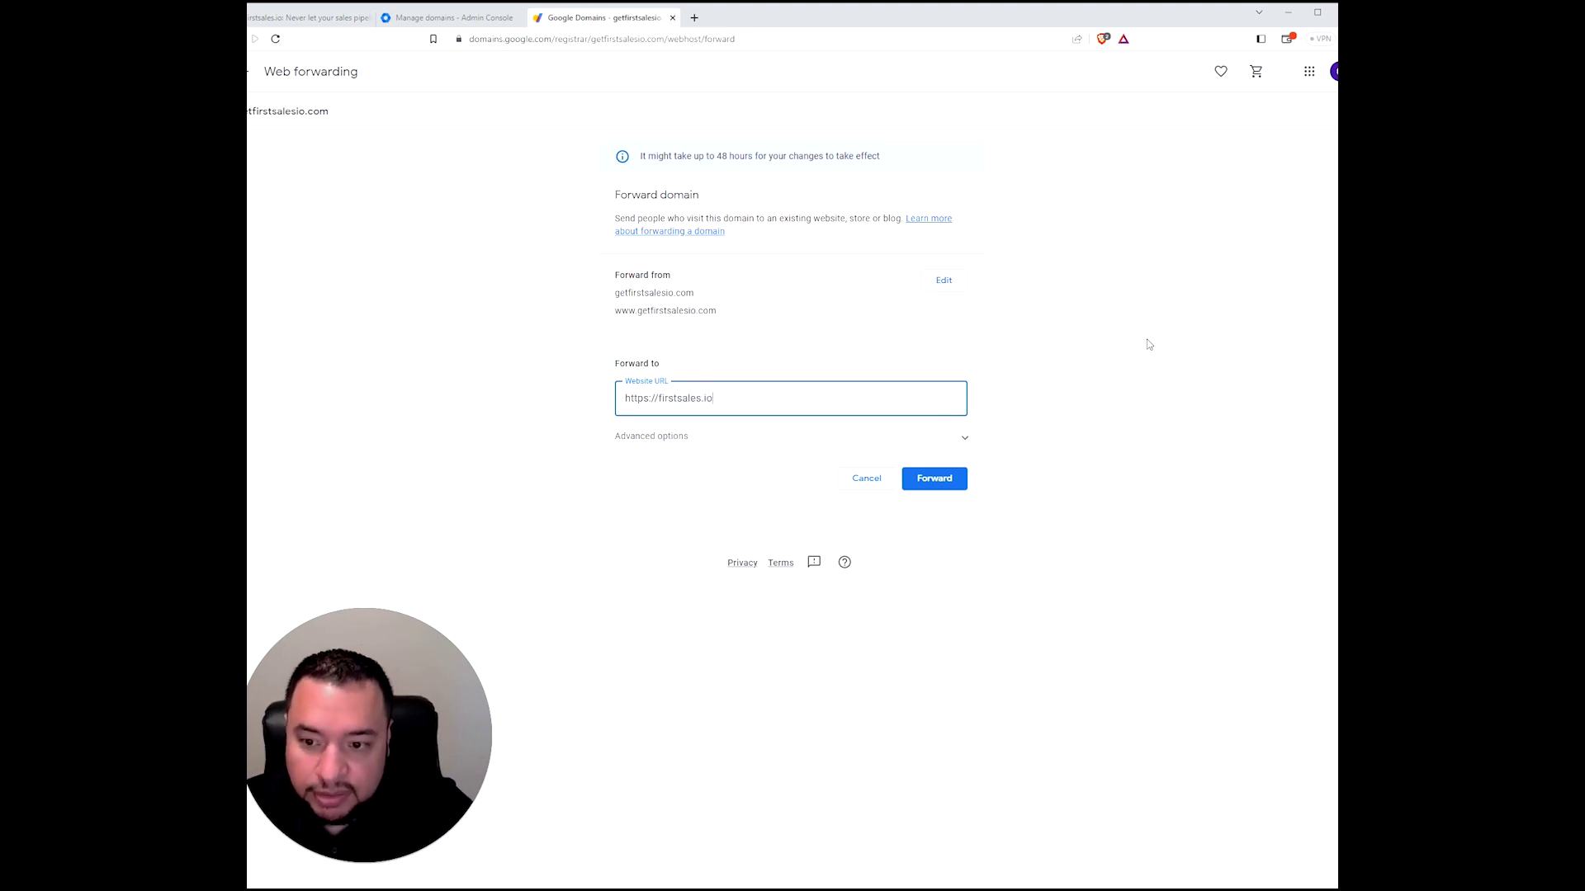
pyautogui.click(960, 480)
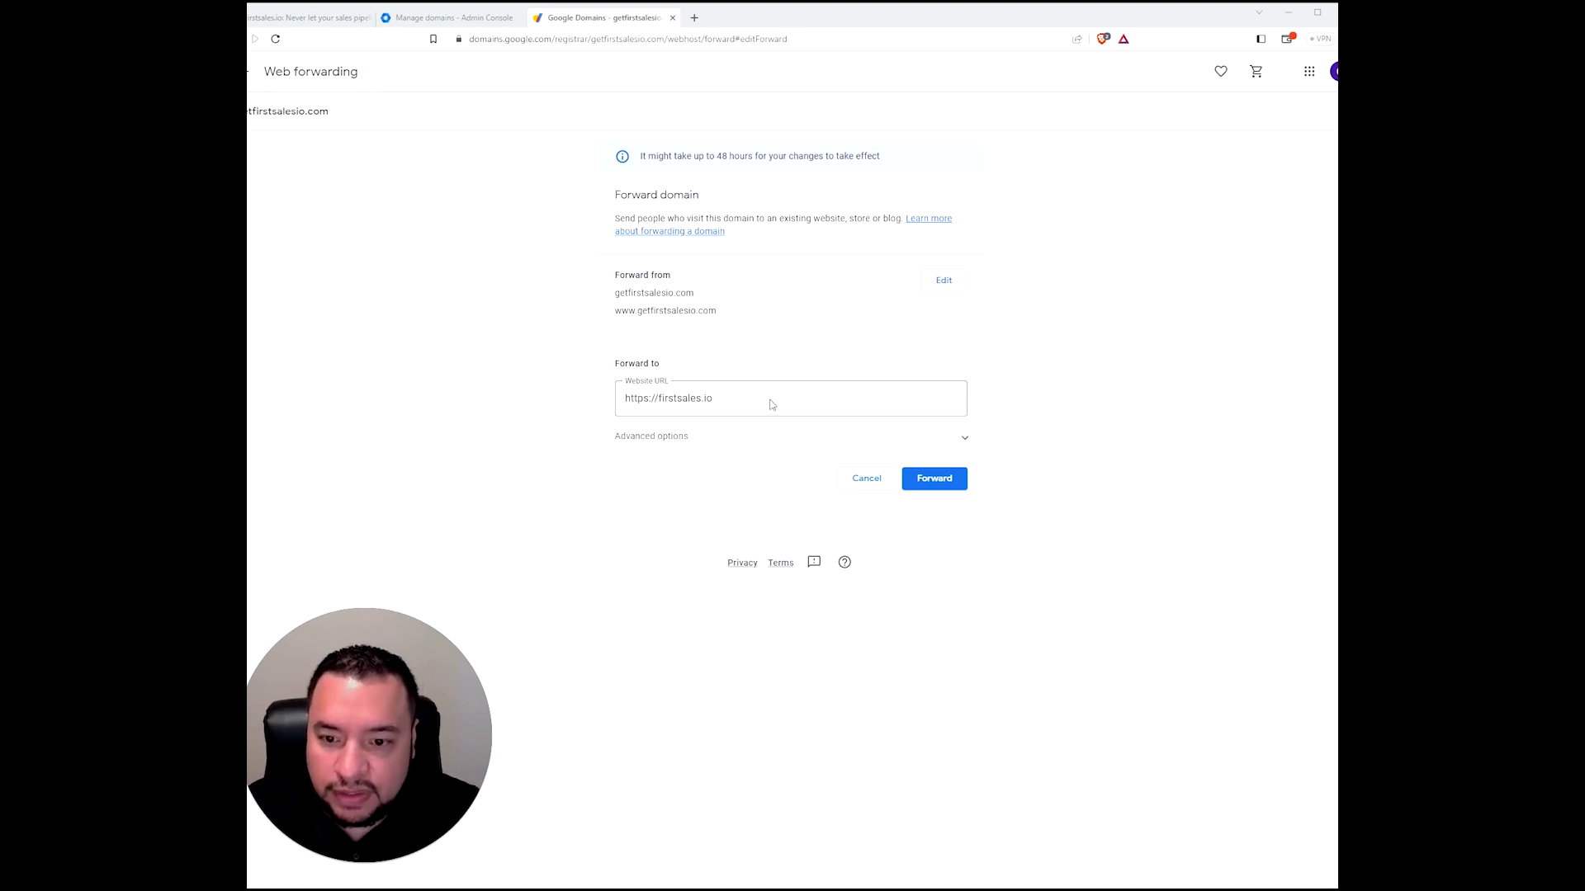
pyautogui.click(765, 438)
pyautogui.scroll(-1, 1034, 634)
pyautogui.scroll(-2, 1032, 629)
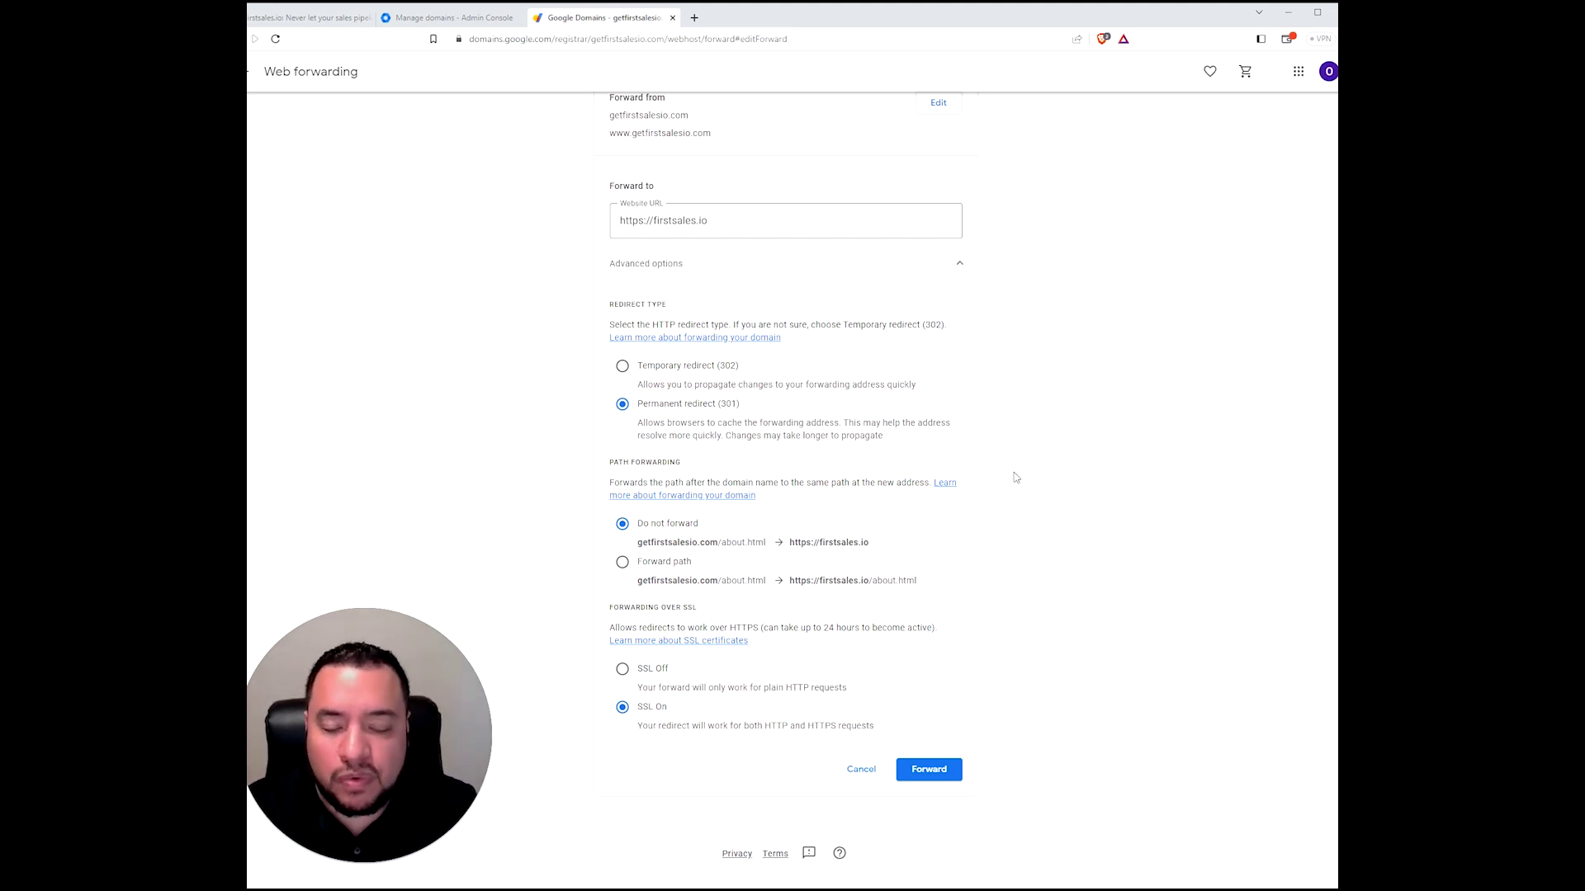
pyautogui.click(929, 770)
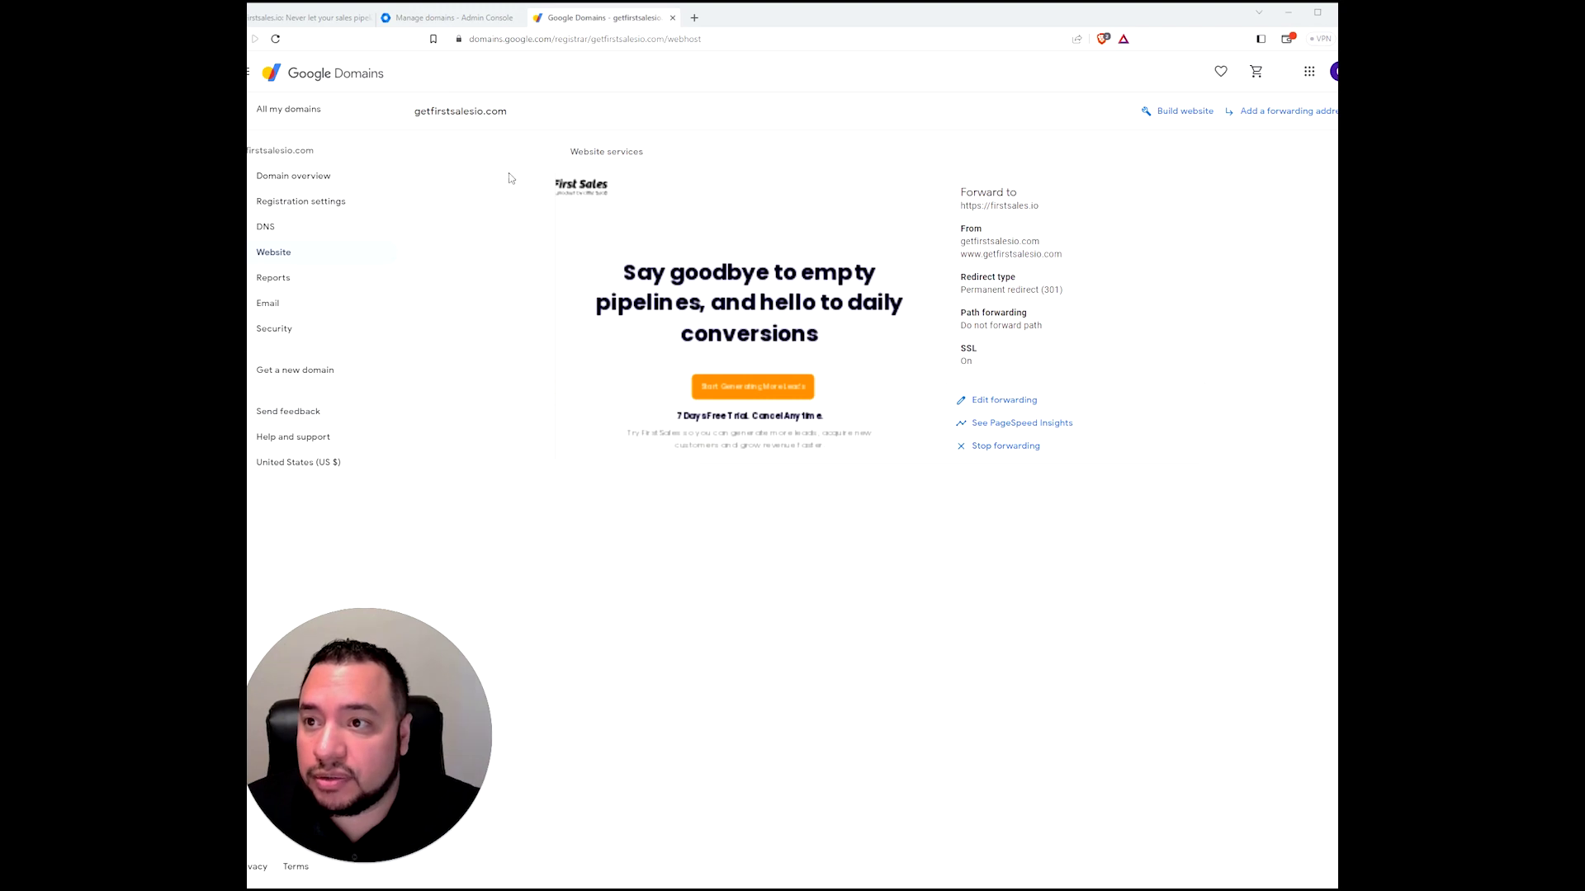
pyautogui.click(290, 23)
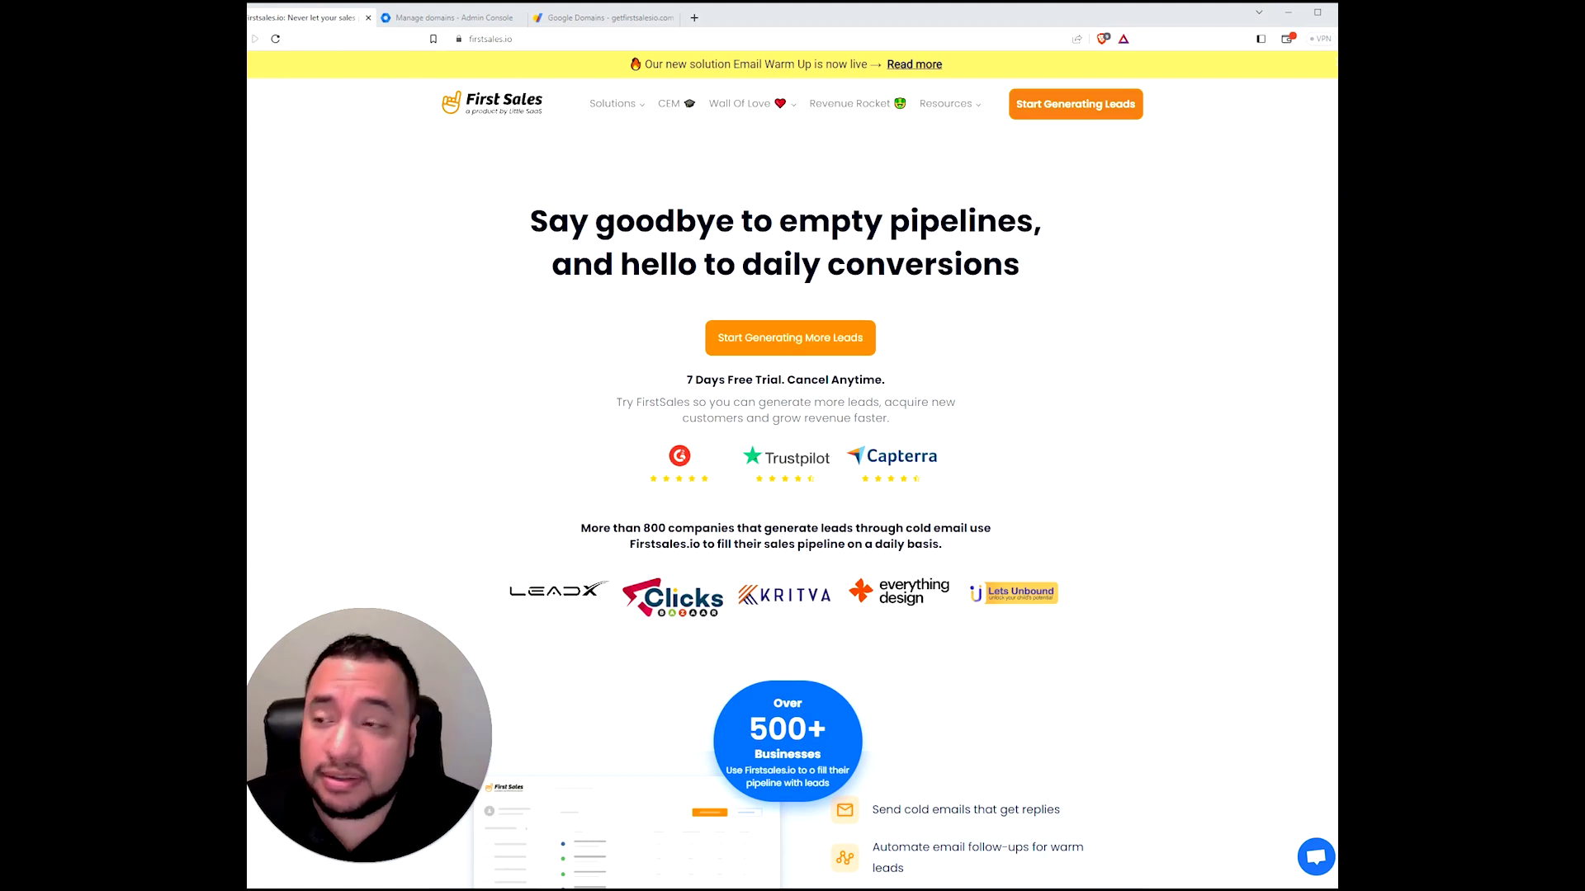
# - Sign in to First Sales with the Google account
pyautogui.click(1070, 115)
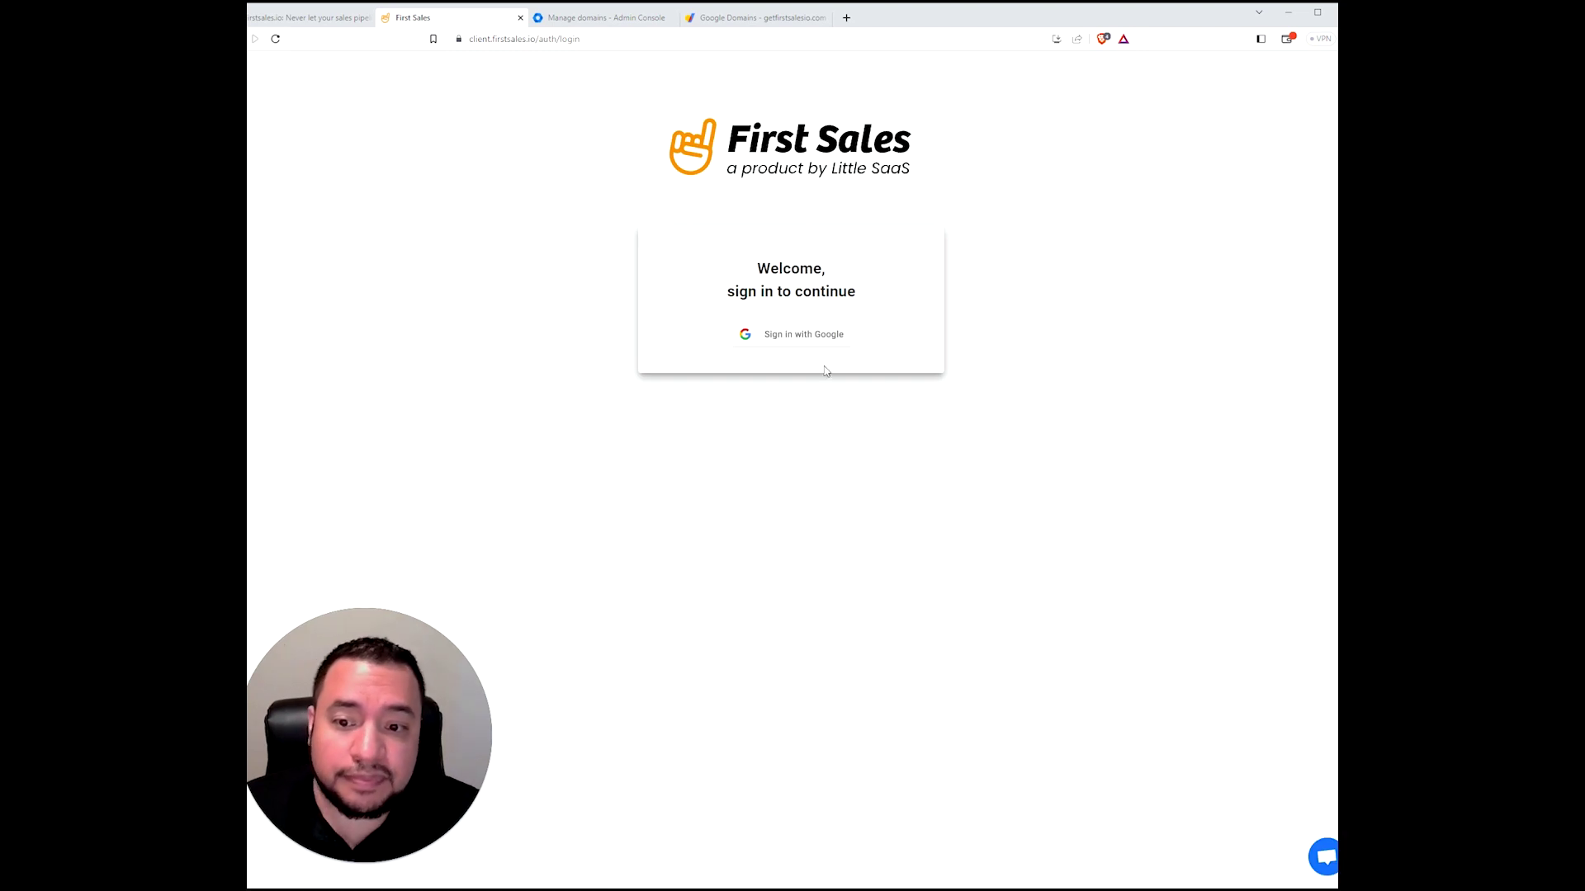
pyautogui.click(793, 344)
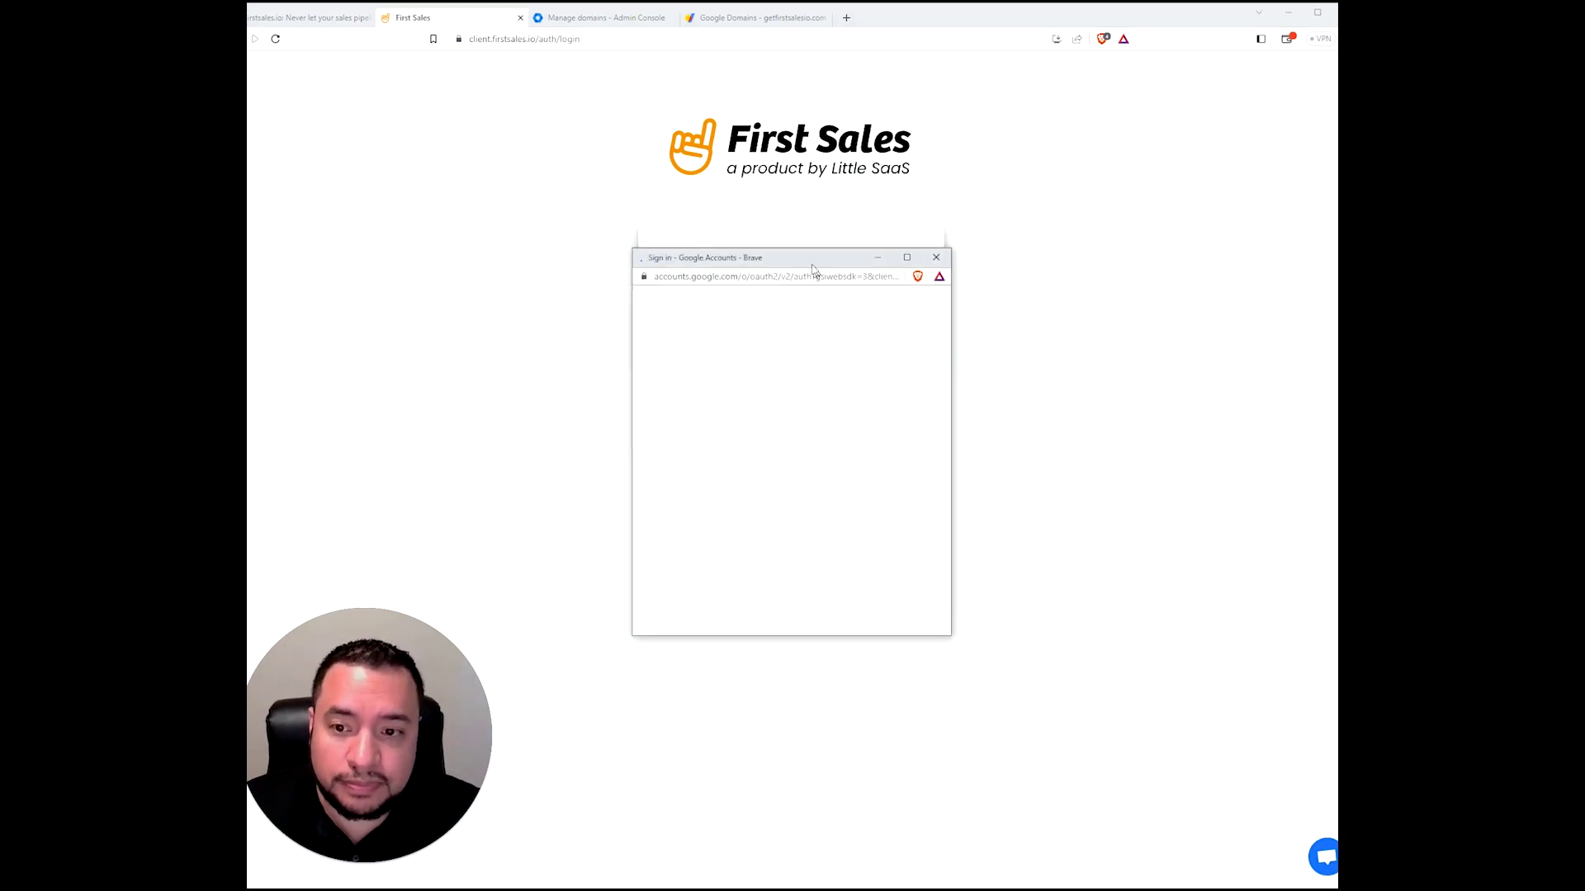
pyautogui.click(768, 421)
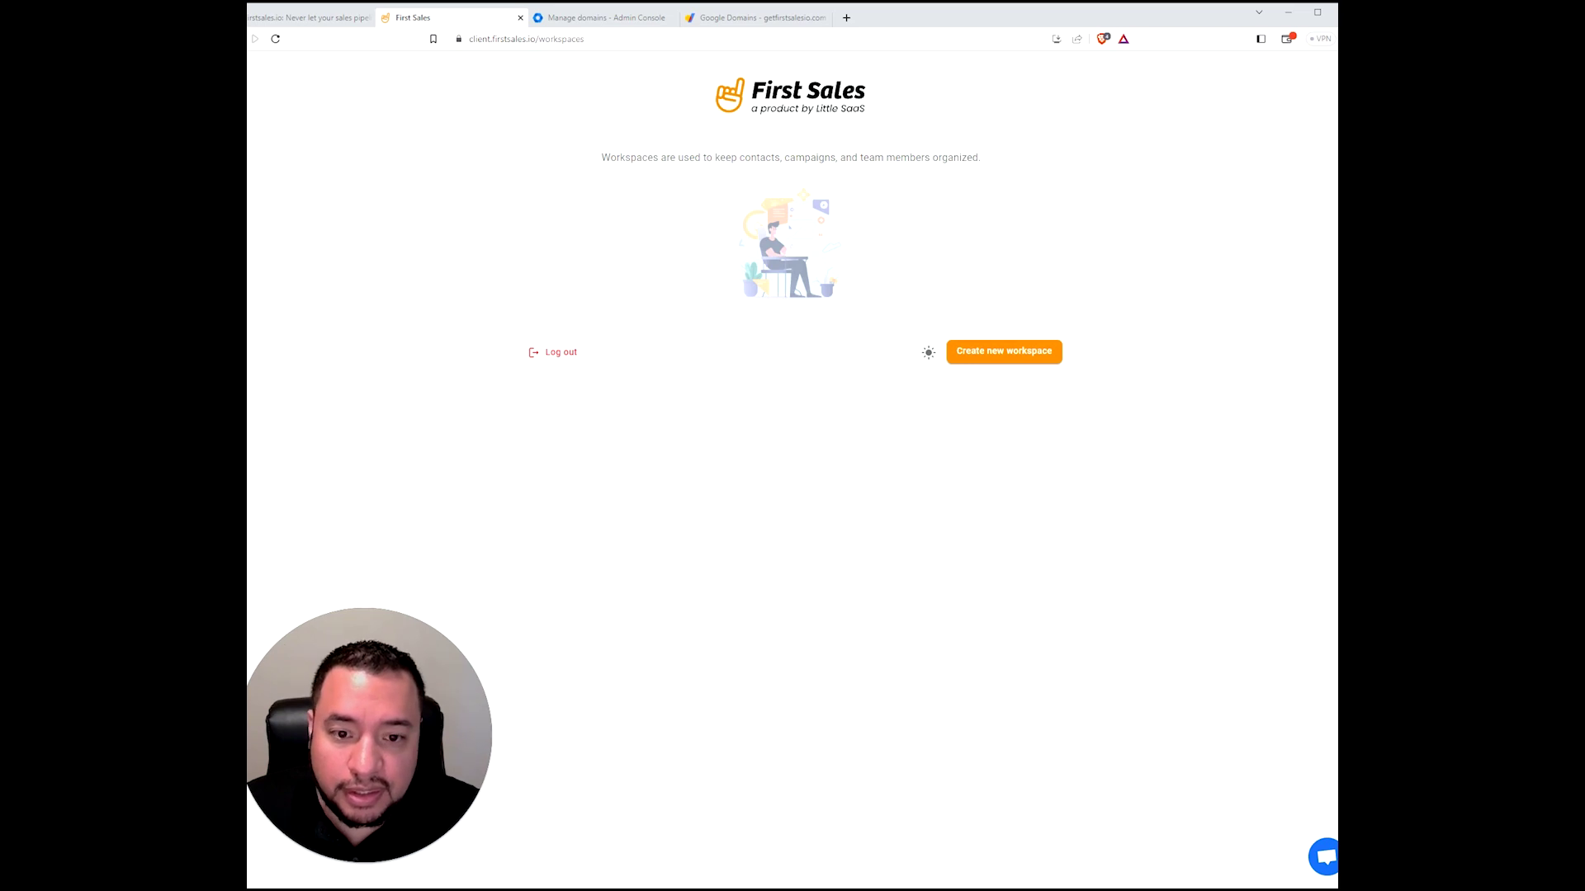
# - Create the workspace 'FS Demo Test', entering the user's first and last name
pyautogui.click(996, 354)
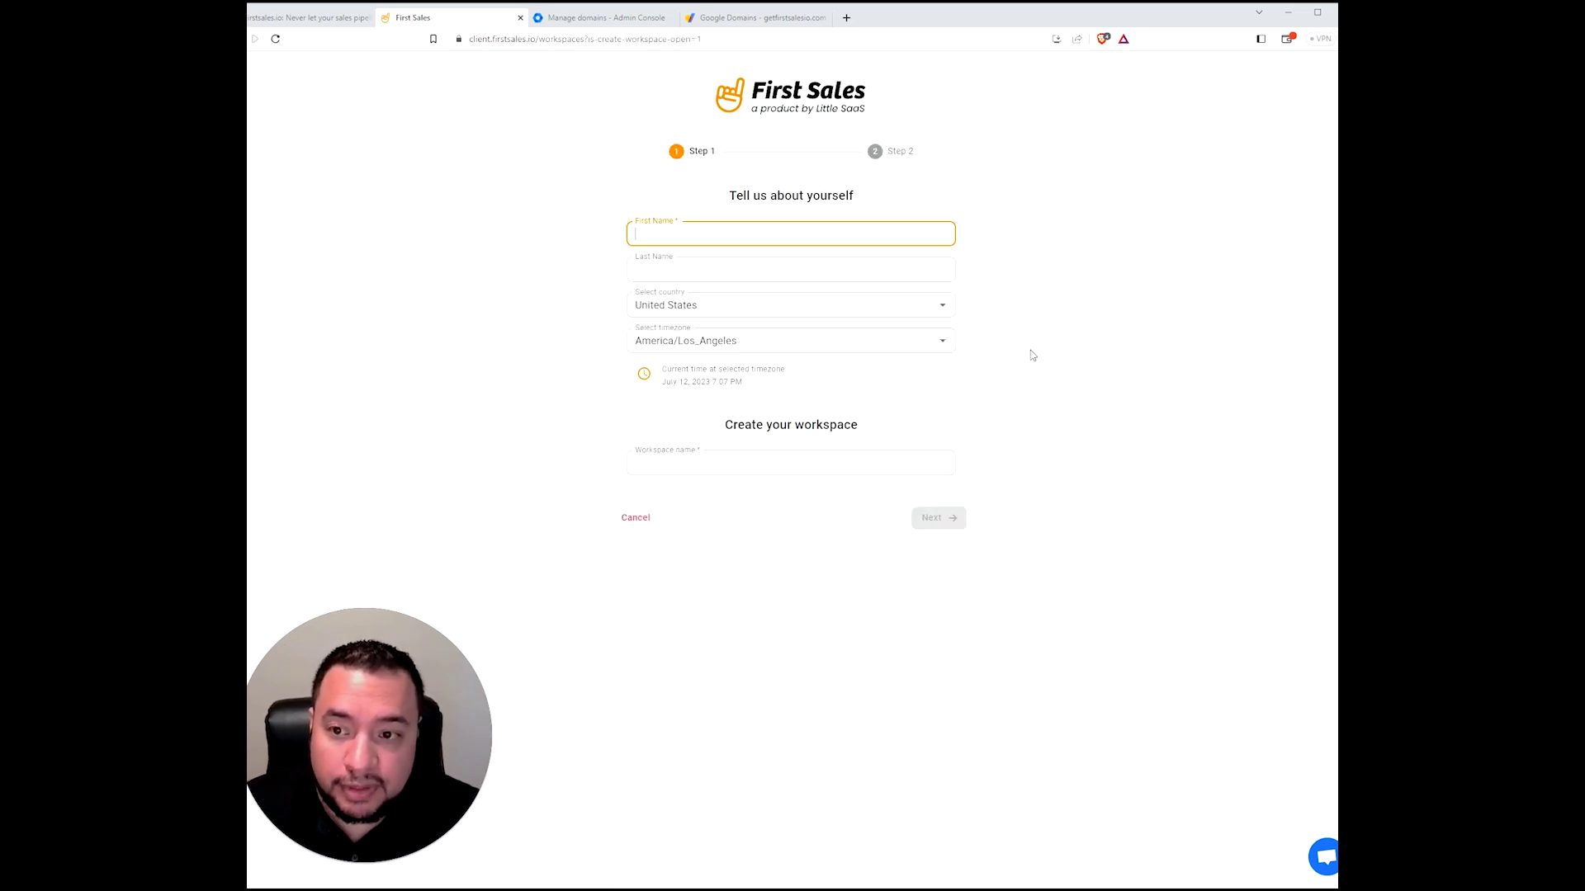
pyautogui.press('Tab')
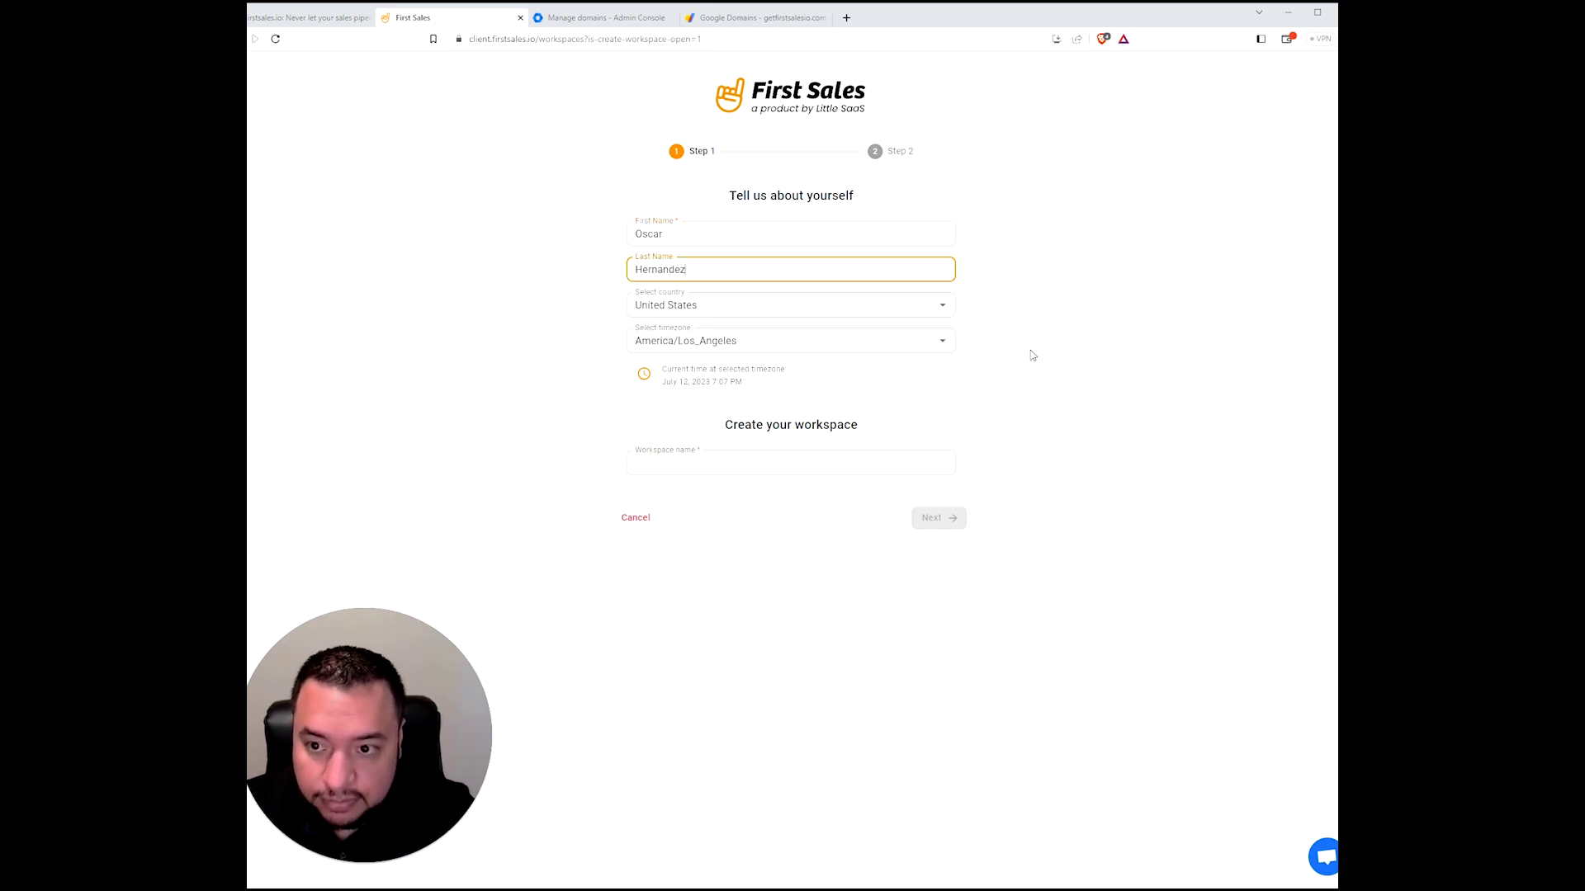
pyautogui.press('Tab')
pyautogui.press('Tab')
pyautogui.press('Tab')
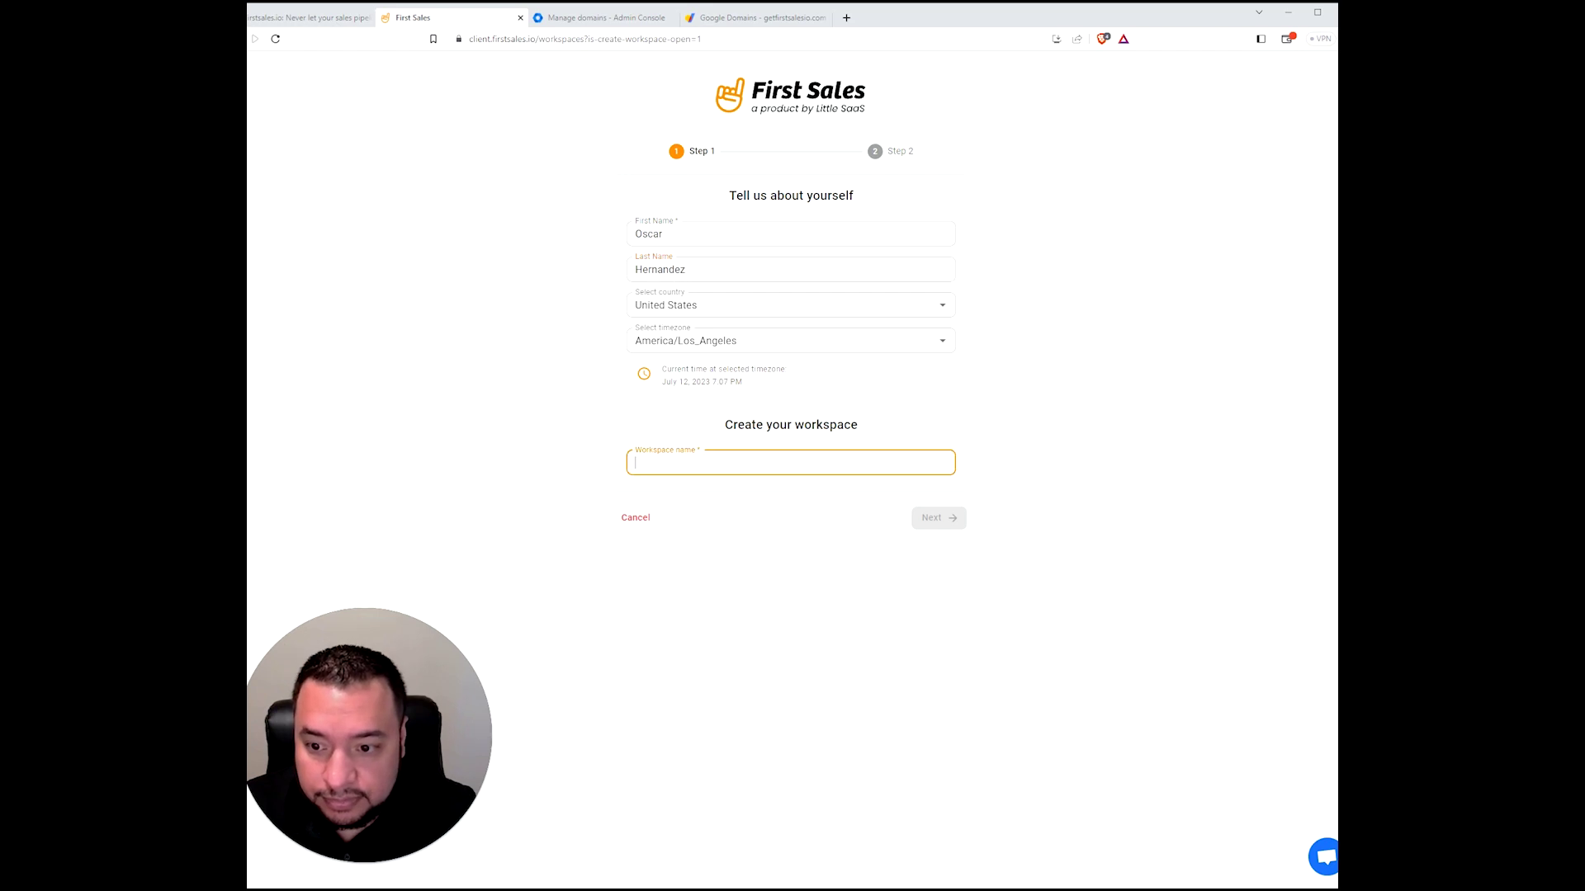
pyautogui.write('FS Demo Test')
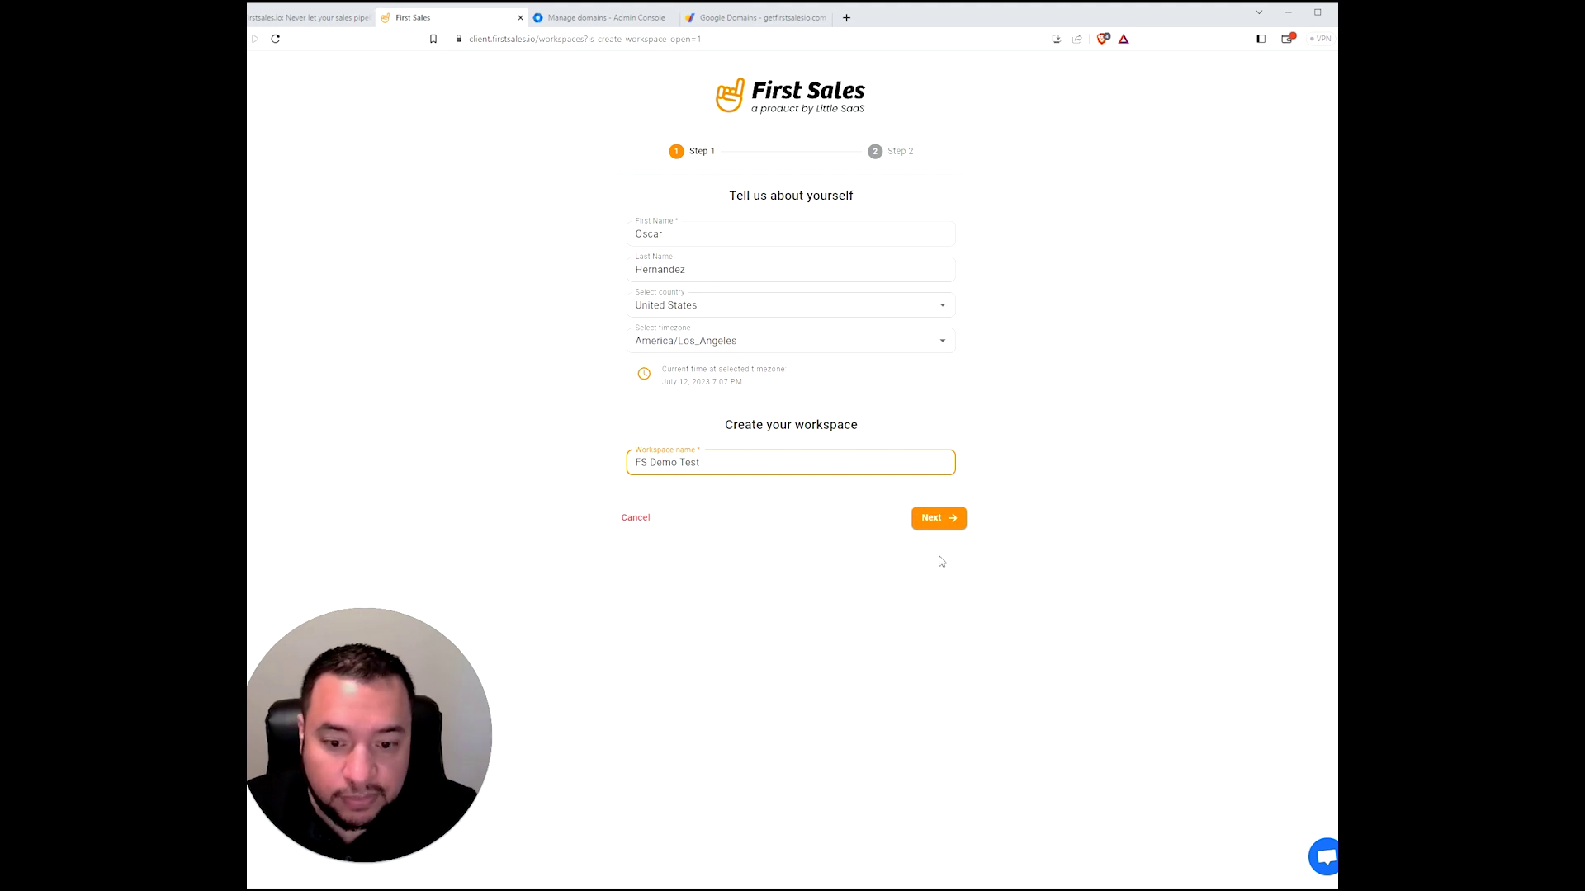
pyautogui.click(939, 519)
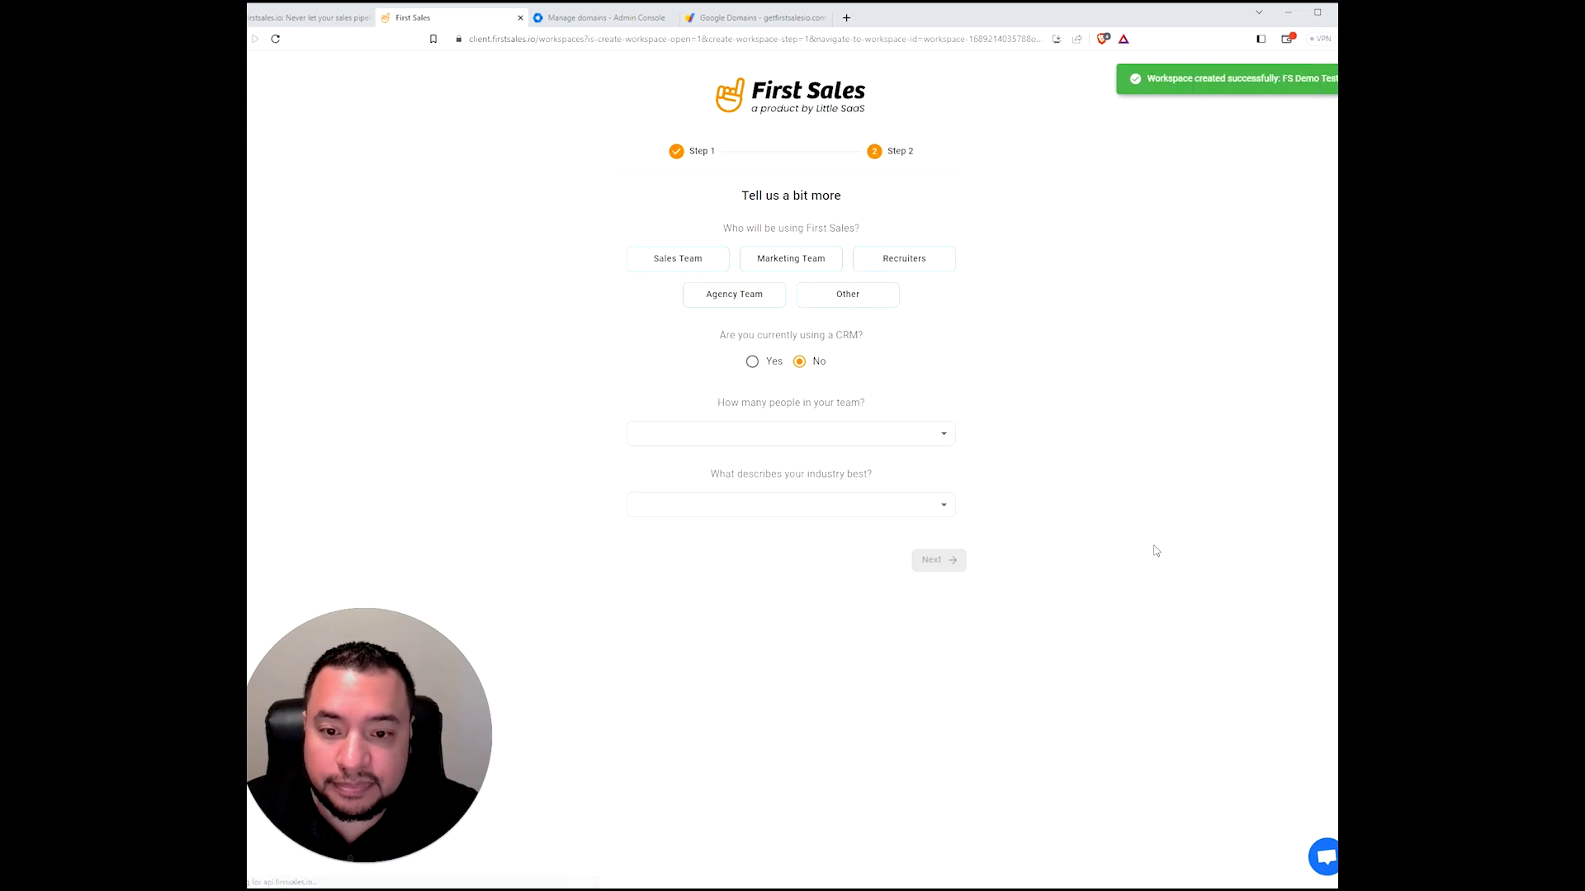
# - Finish onboarding as a Sales Team of 2-5 people in the SaaS industry
pyautogui.click(686, 265)
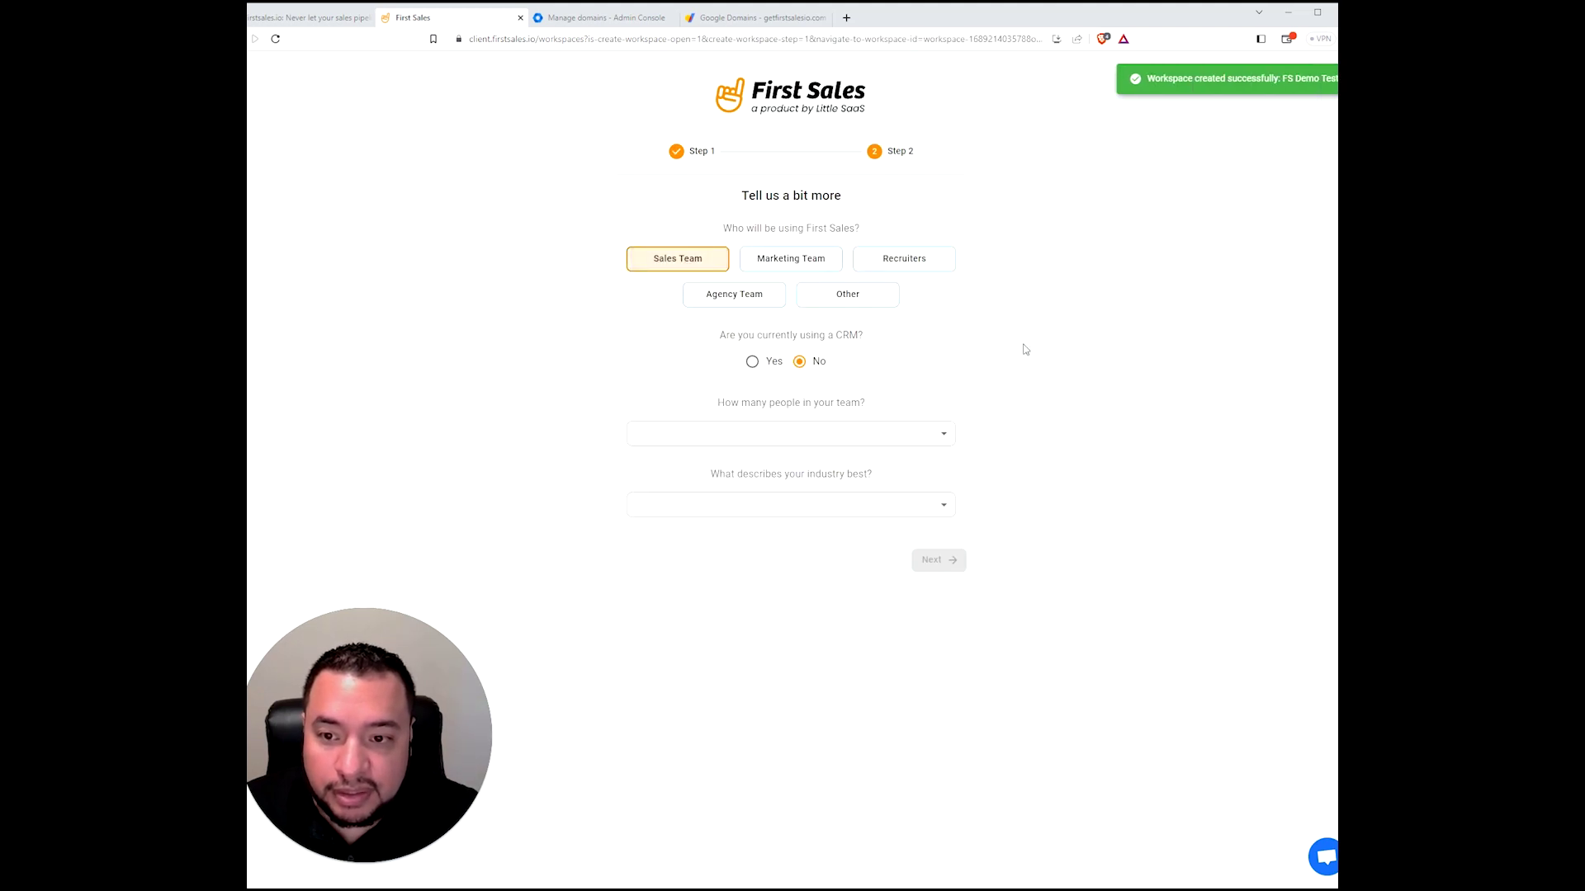
pyautogui.click(763, 435)
pyautogui.click(681, 466)
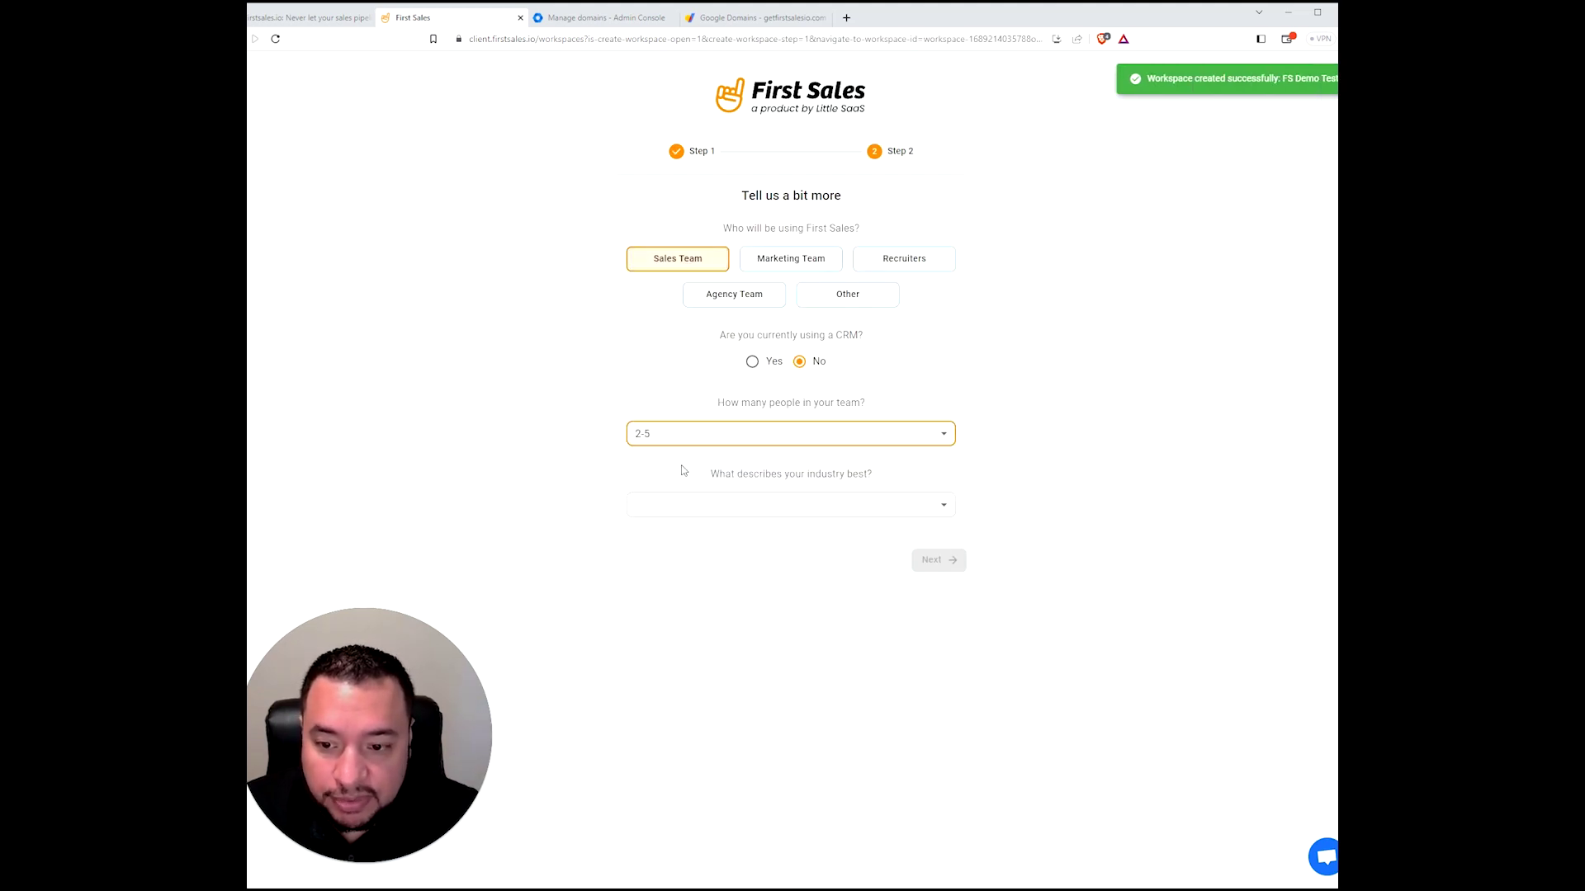
pyautogui.click(725, 505)
pyautogui.click(712, 539)
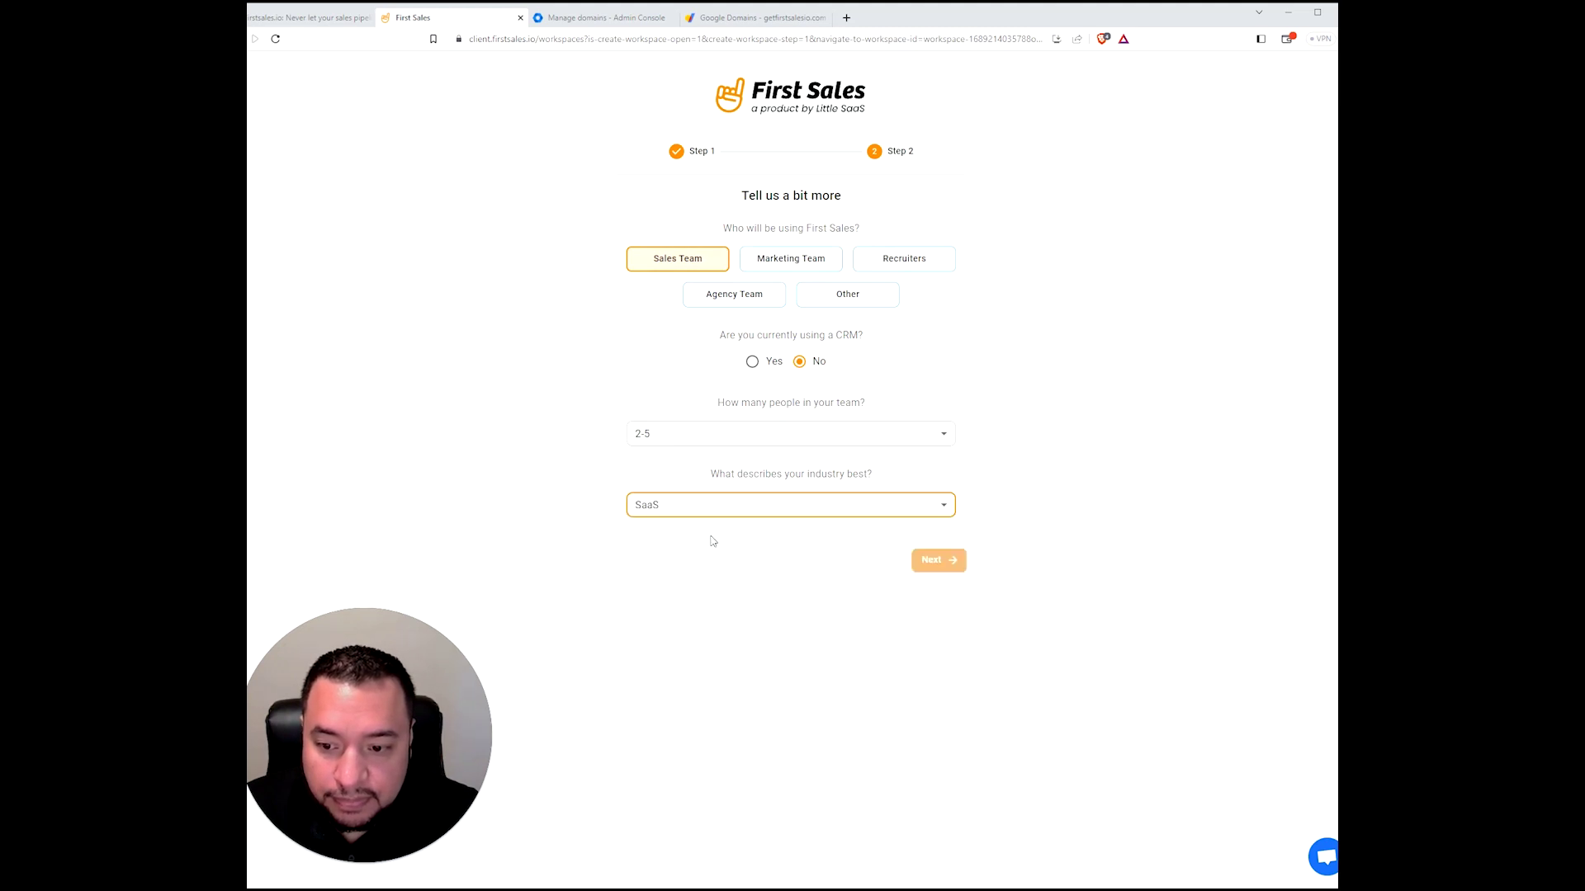
pyautogui.click(943, 560)
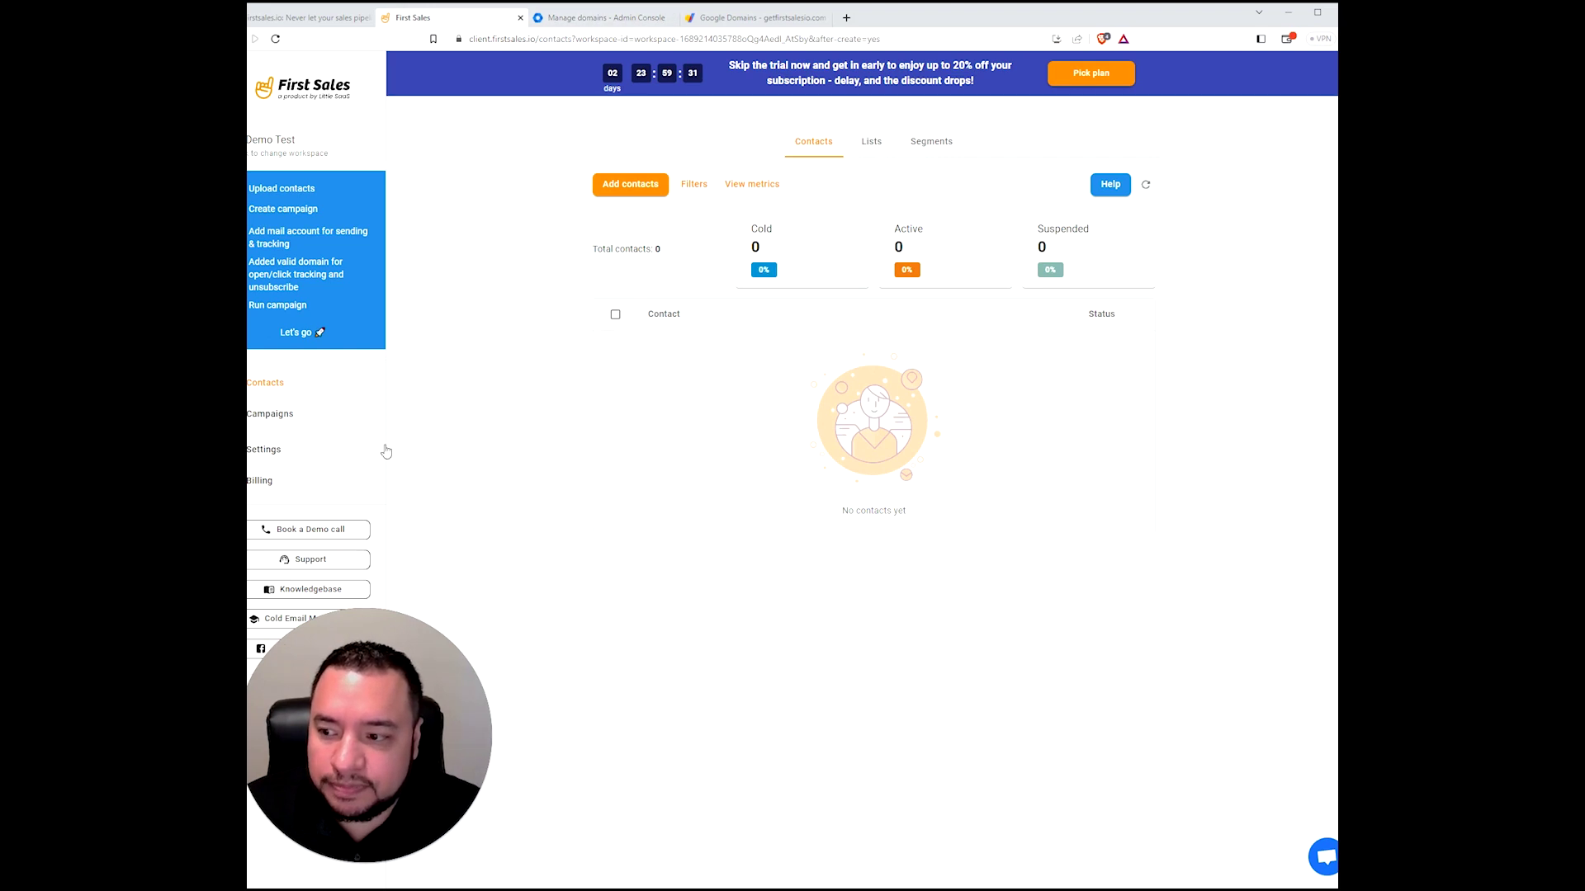
# - Open the workspace Settings on the Mails & Domains tab
pyautogui.click(278, 452)
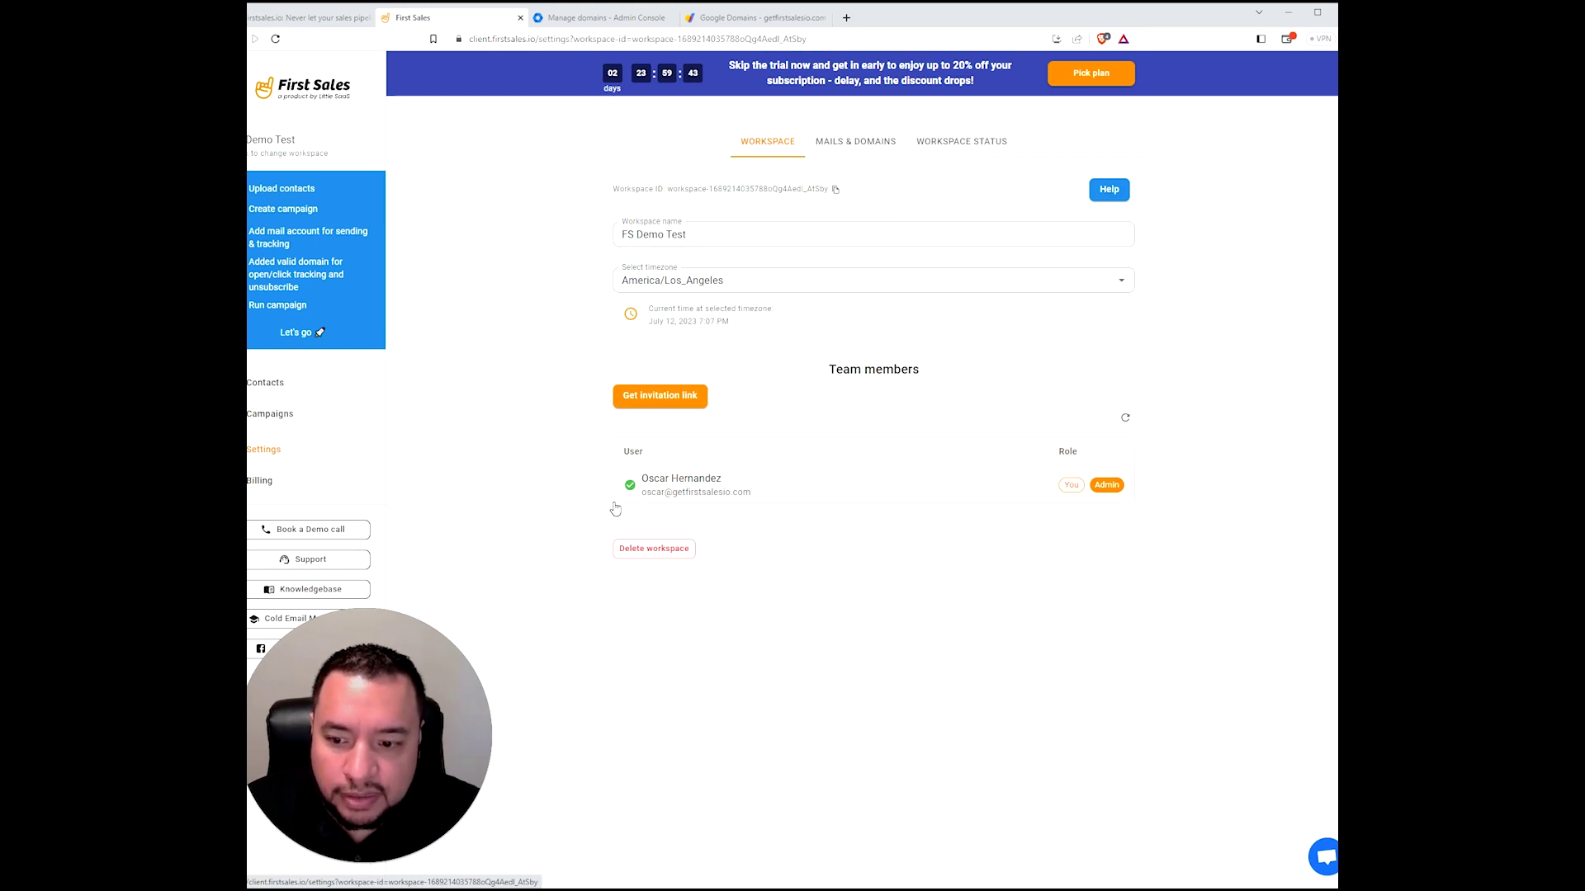
pyautogui.click(859, 146)
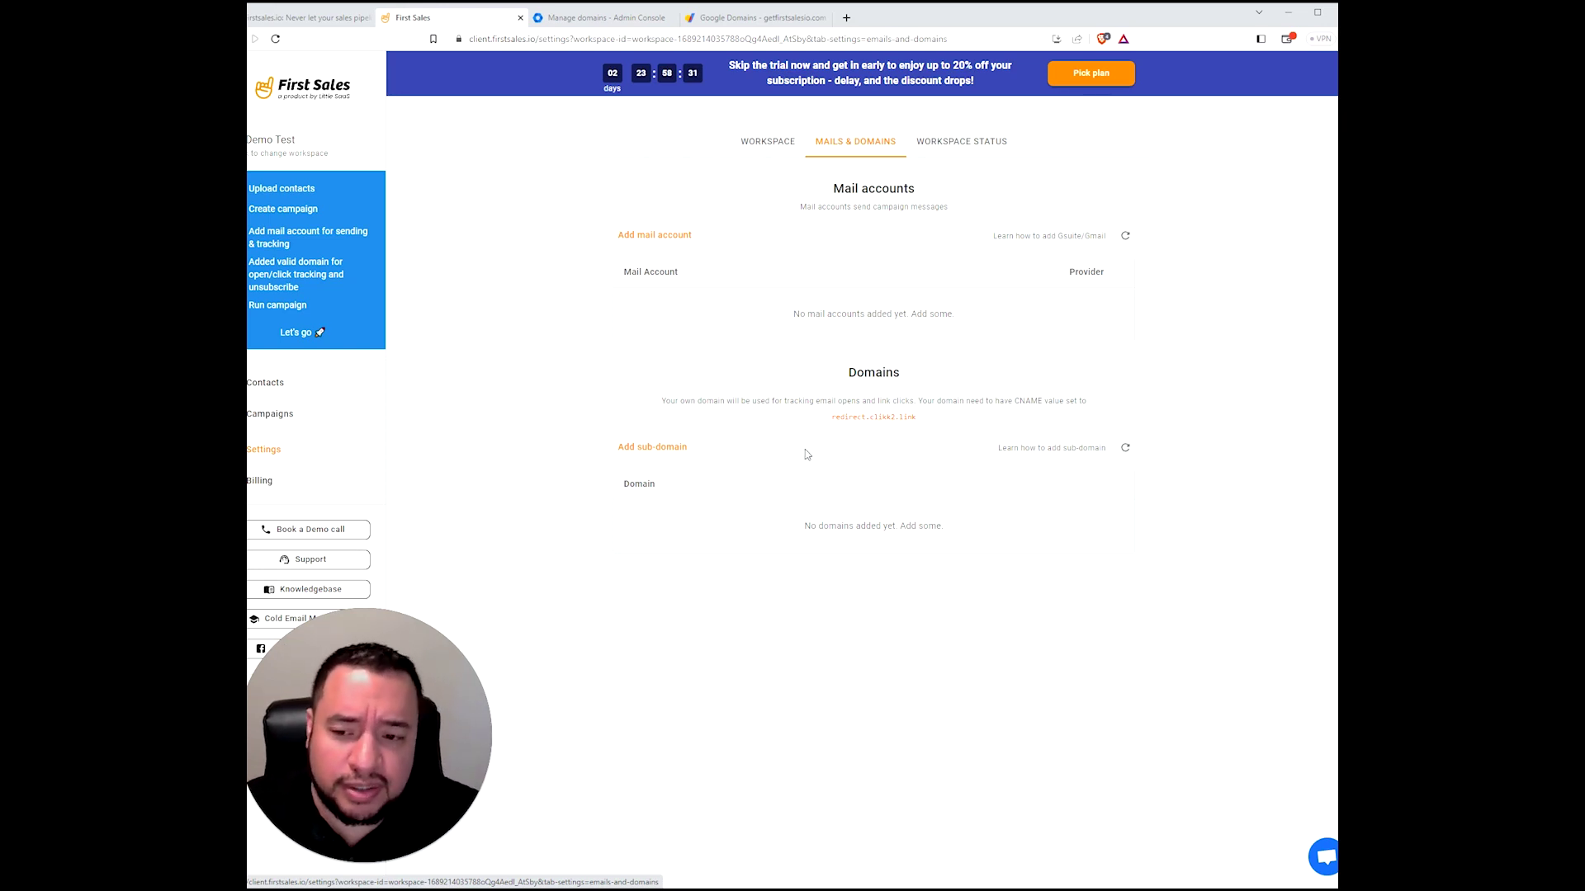
# - Enter c.getfirstsalesio.com as the new tracking sub-domain in First Sales
pyautogui.click(647, 450)
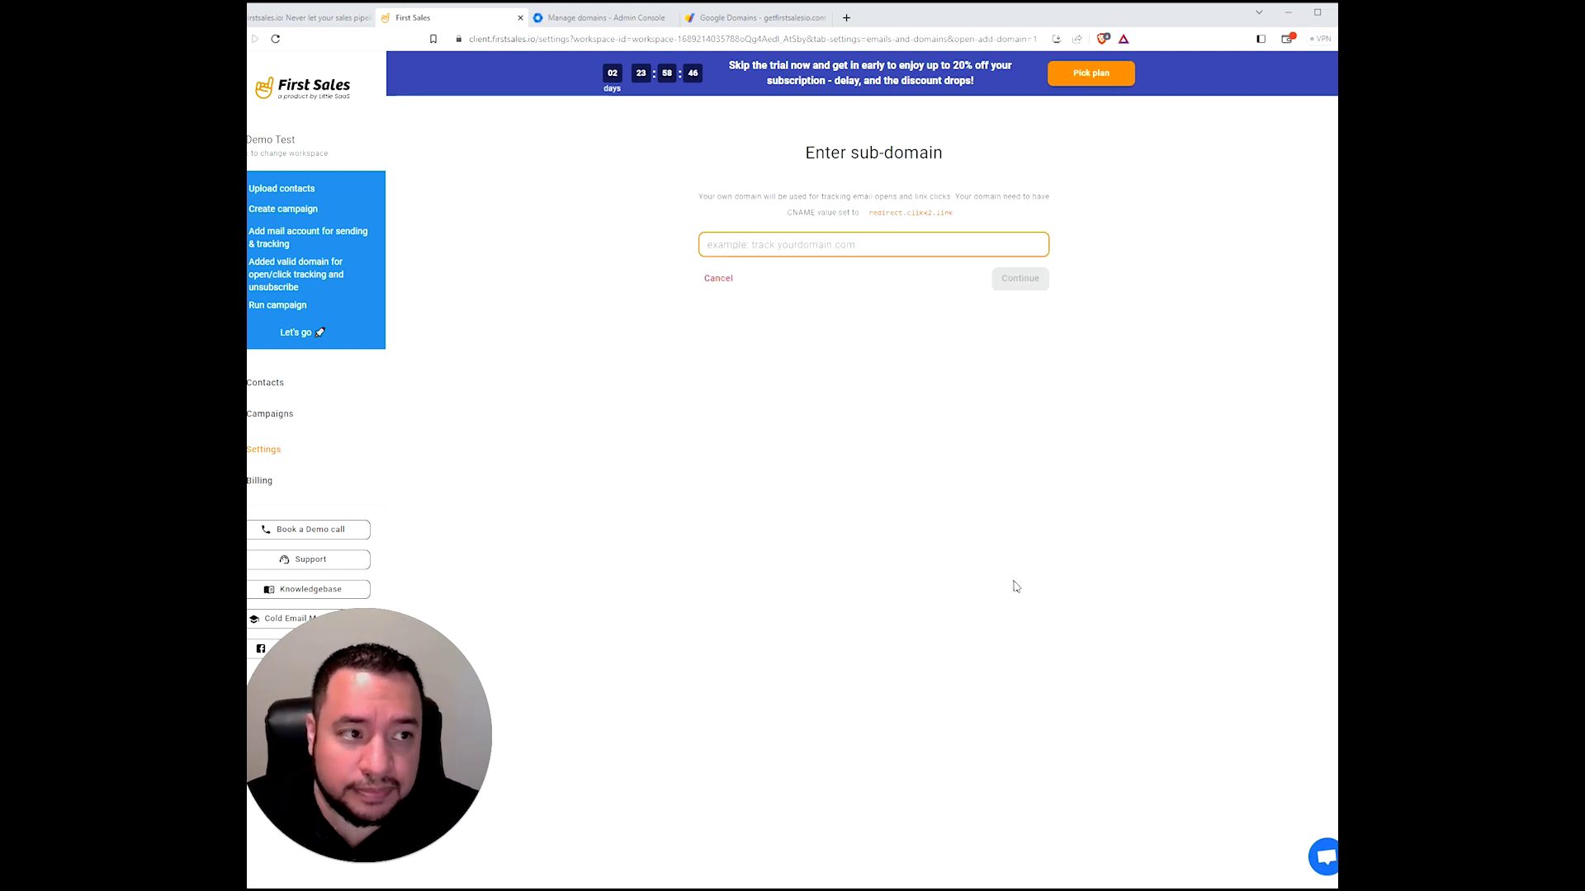
pyautogui.click(666, 888)
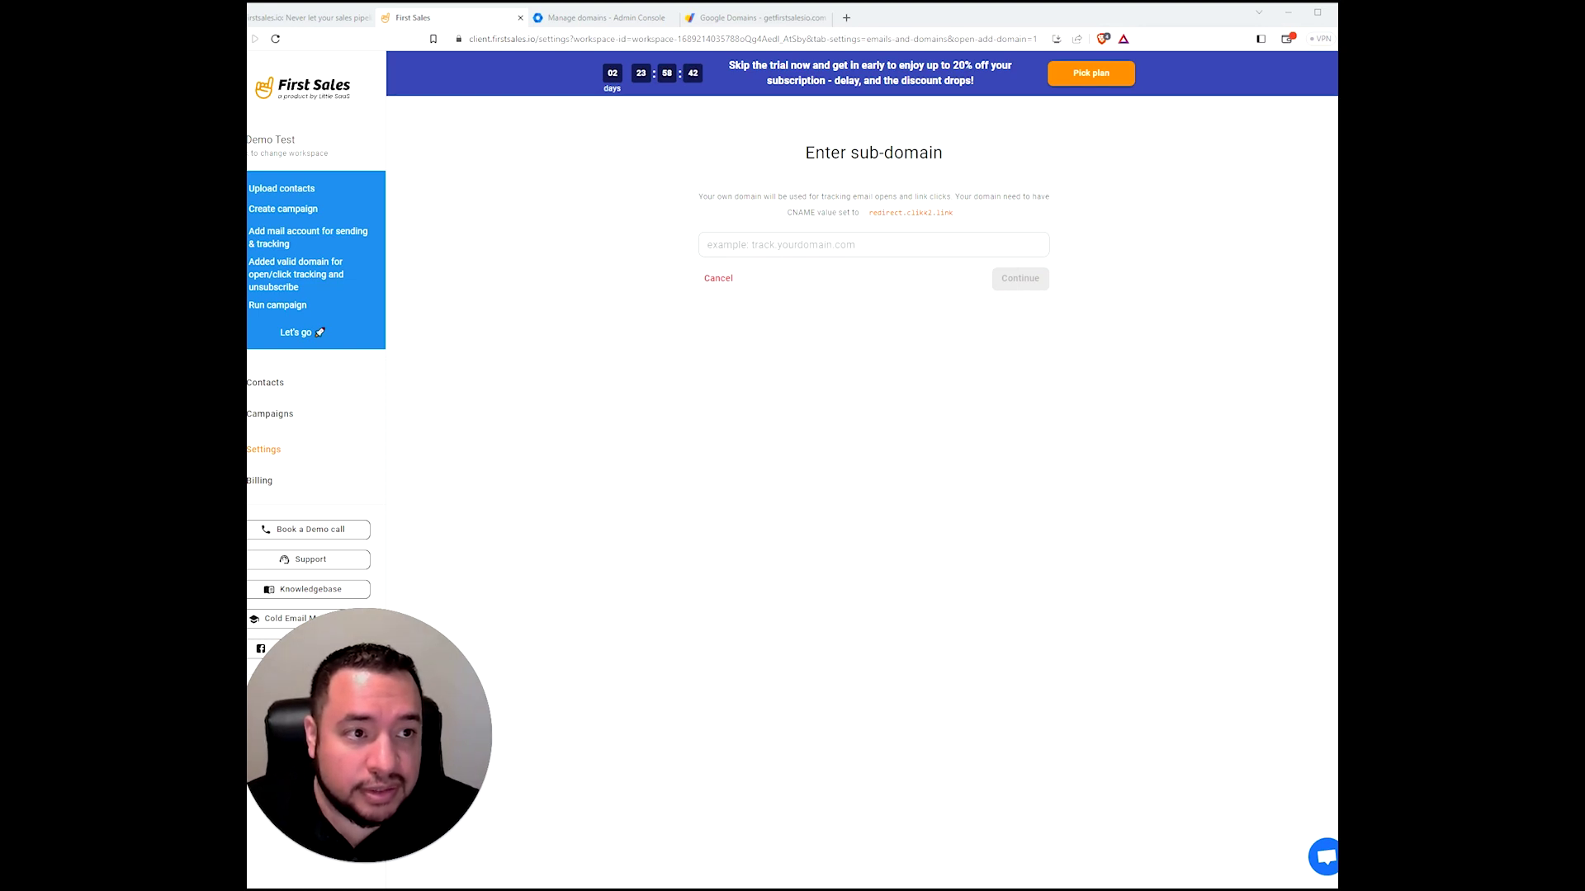
pyautogui.click(851, 233)
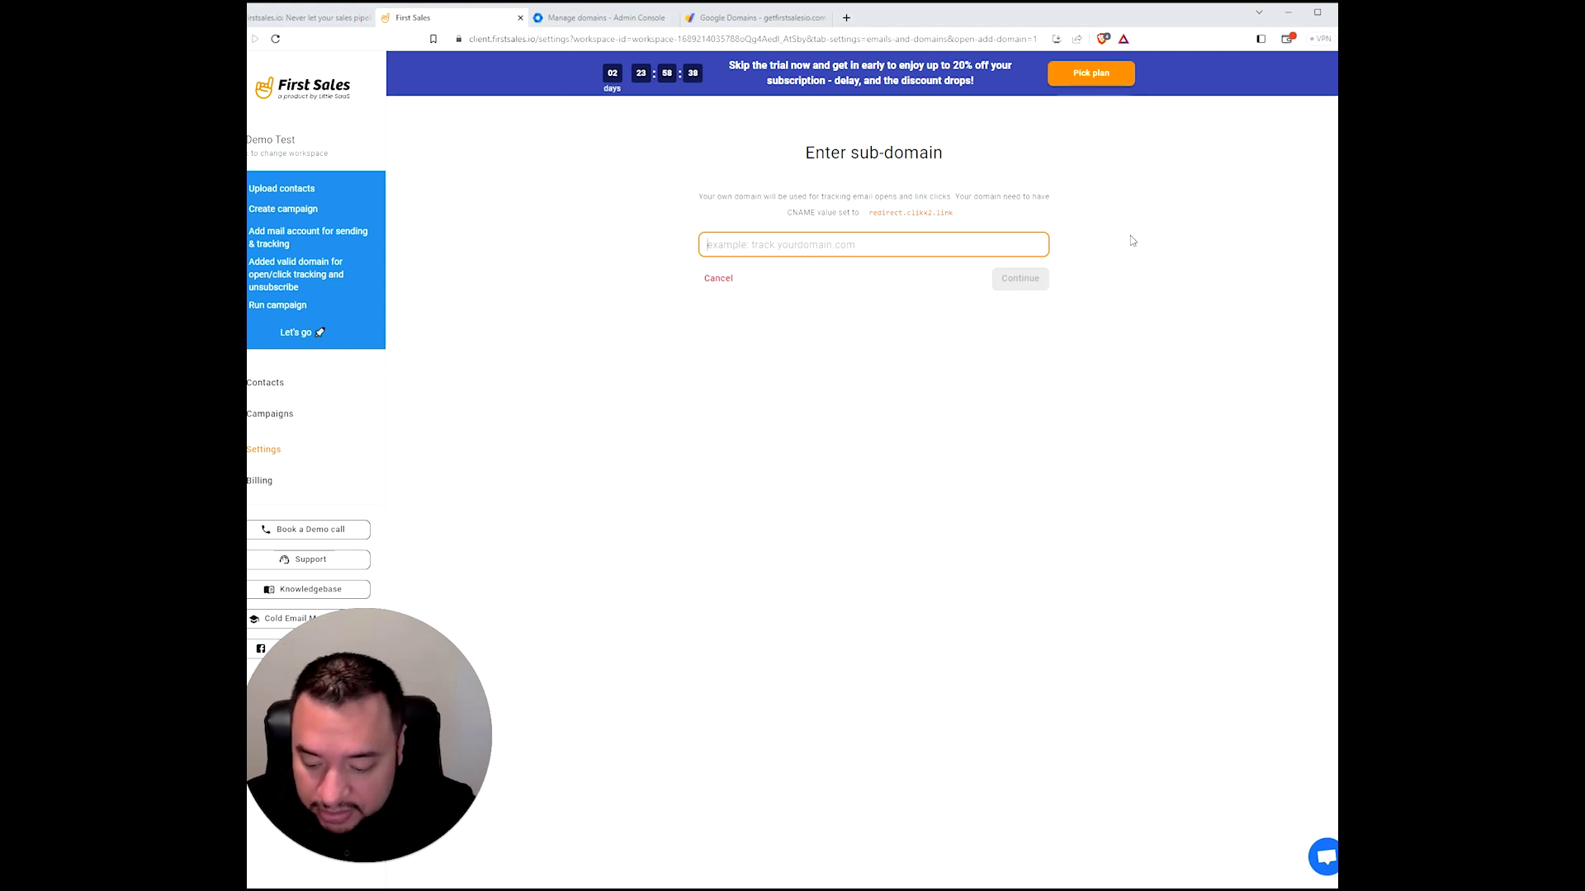
pyautogui.write('c')
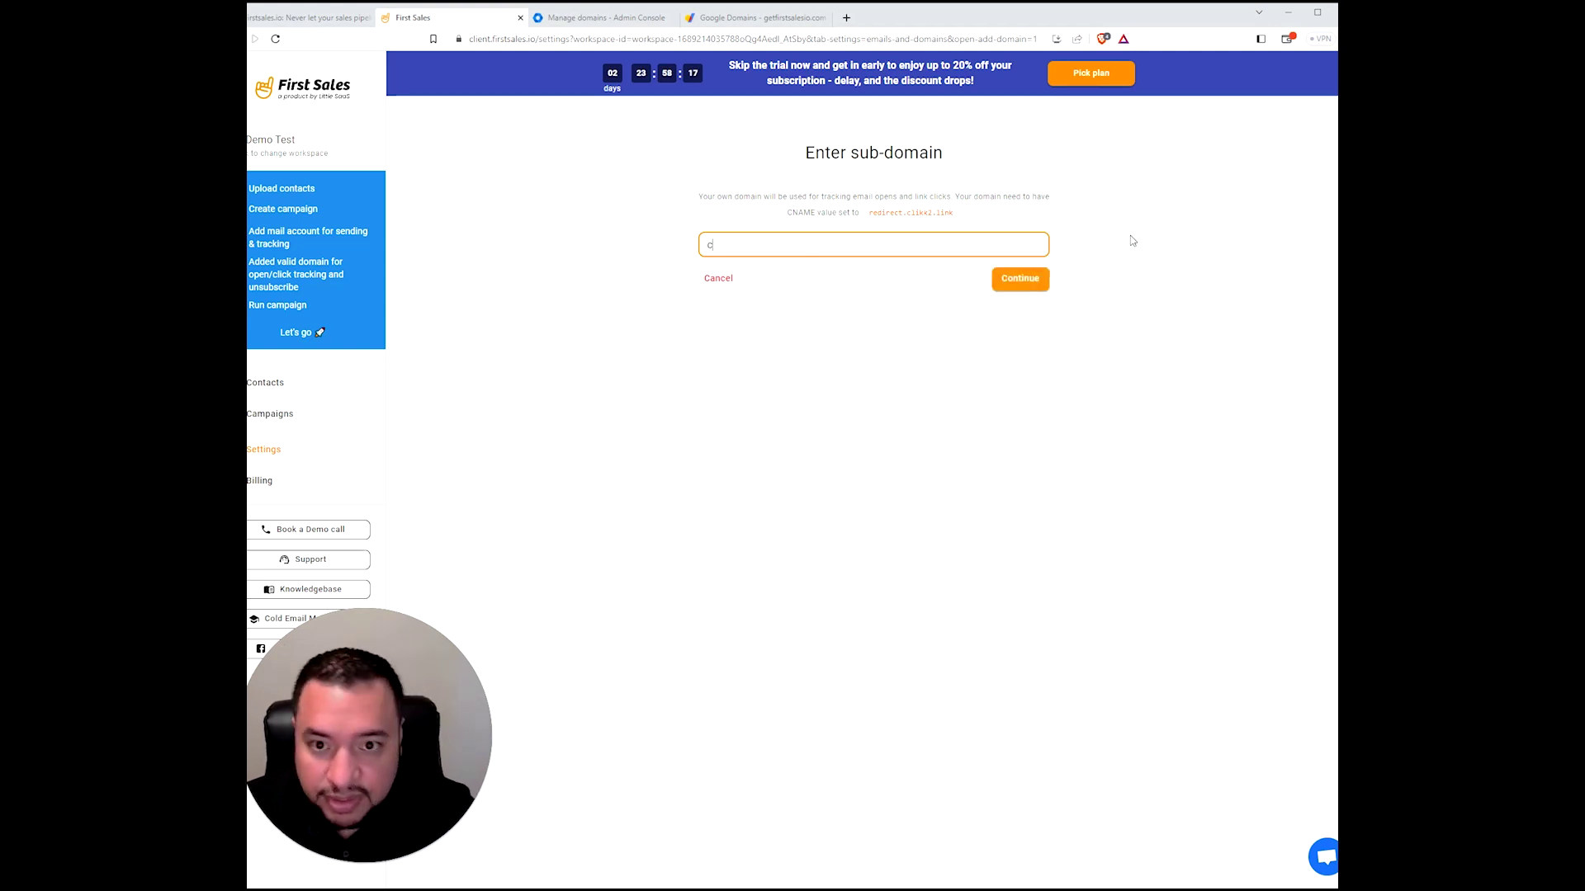
pyautogui.write('.')
pyautogui.write('getfirstsalesio.com')
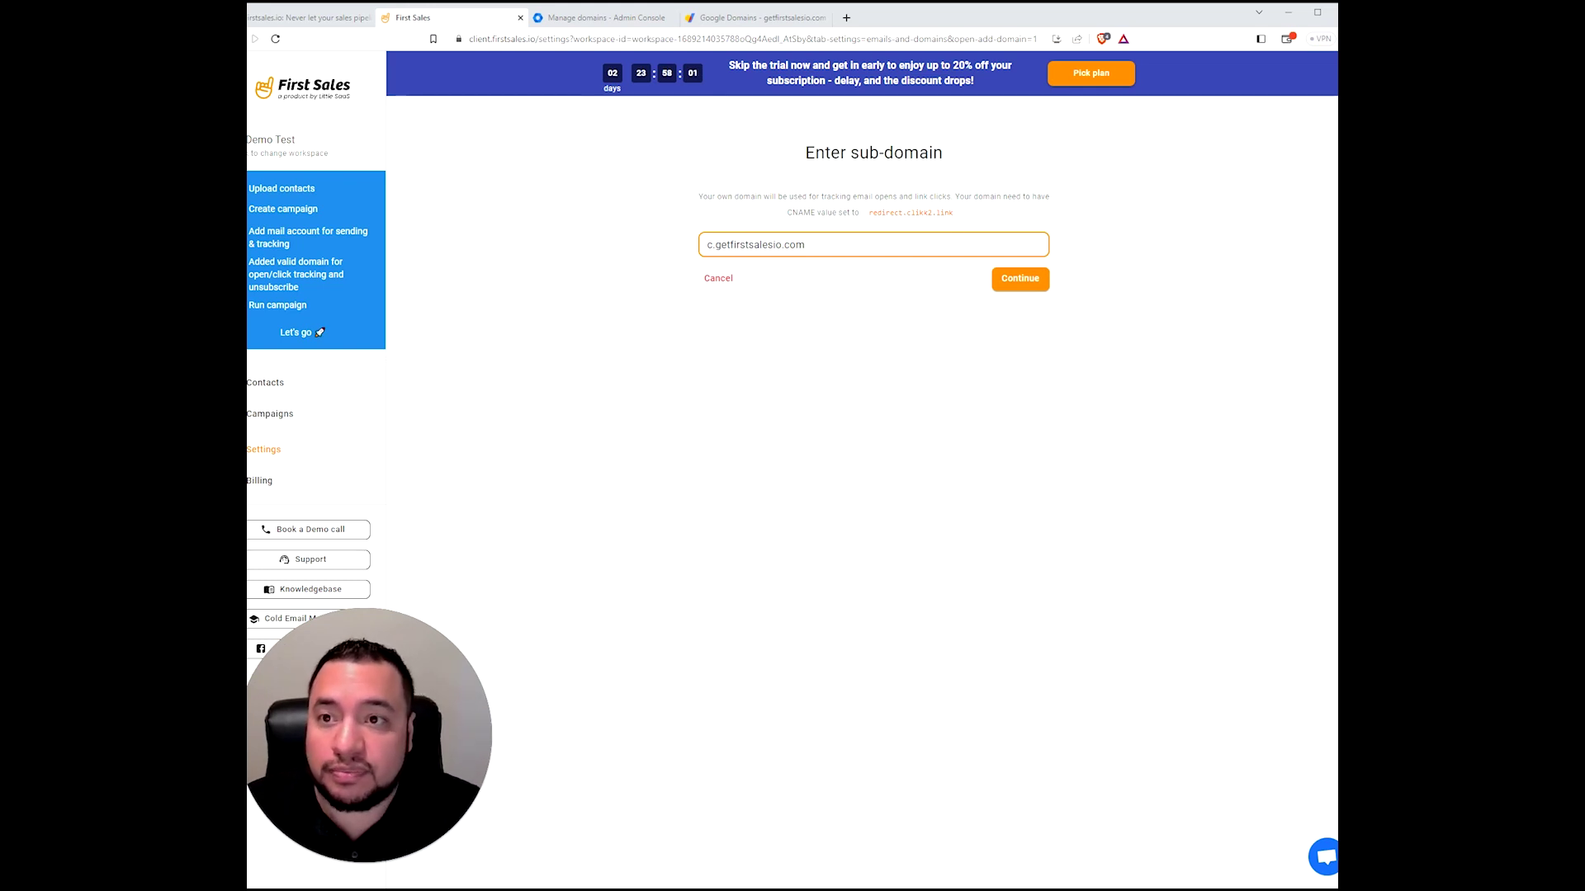
pyautogui.click(599, 20)
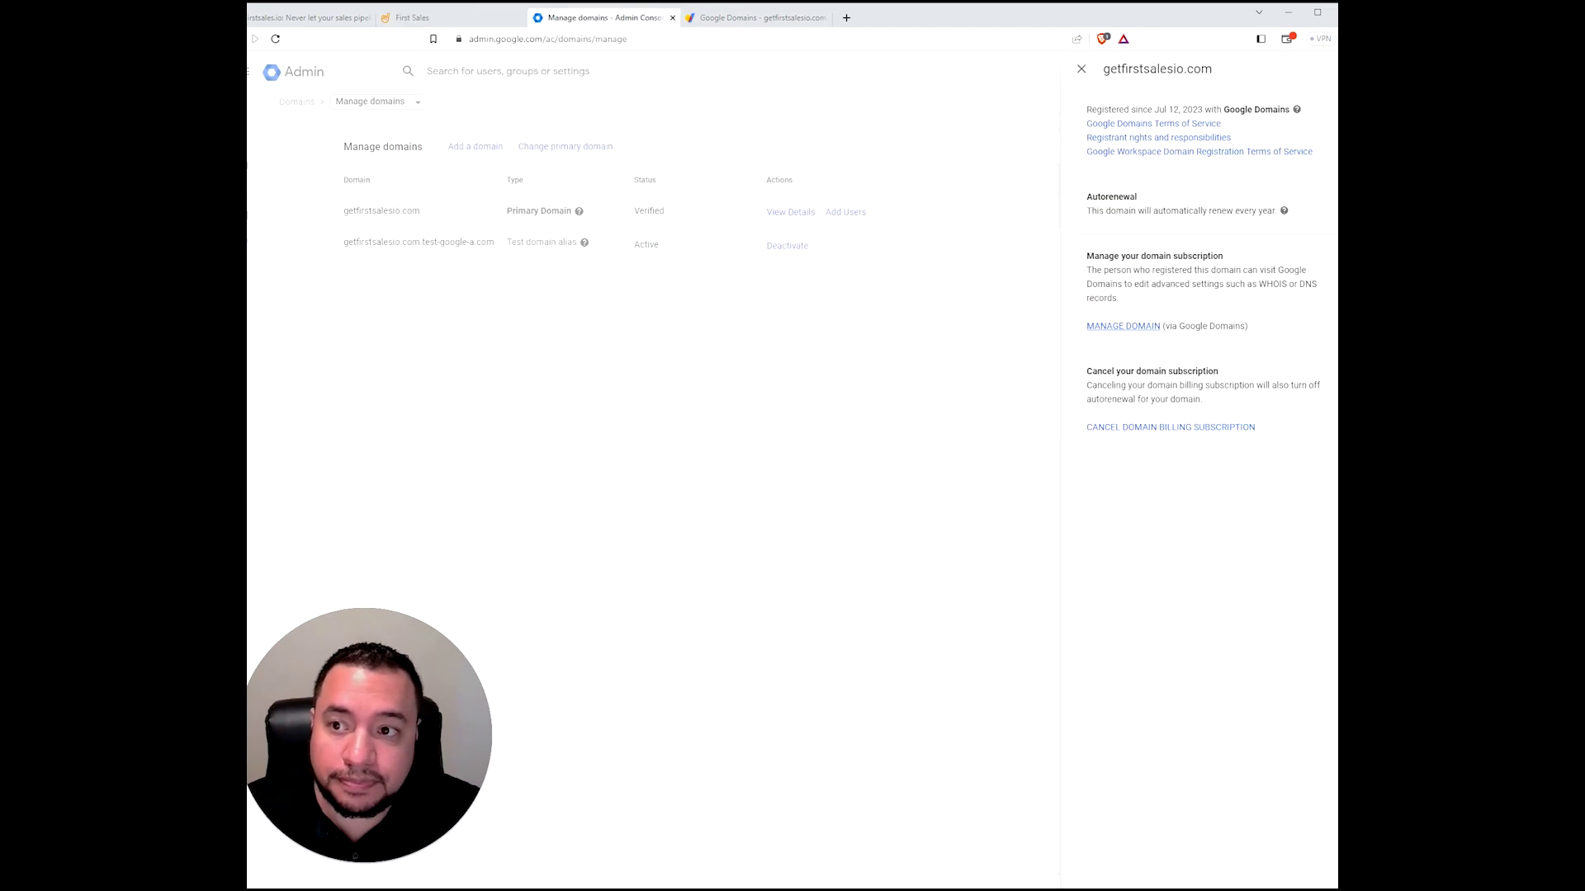
# - Start a custom CNAME DNS record with host c for getfirstsalesio.com in Google Domains
pyautogui.click(755, 20)
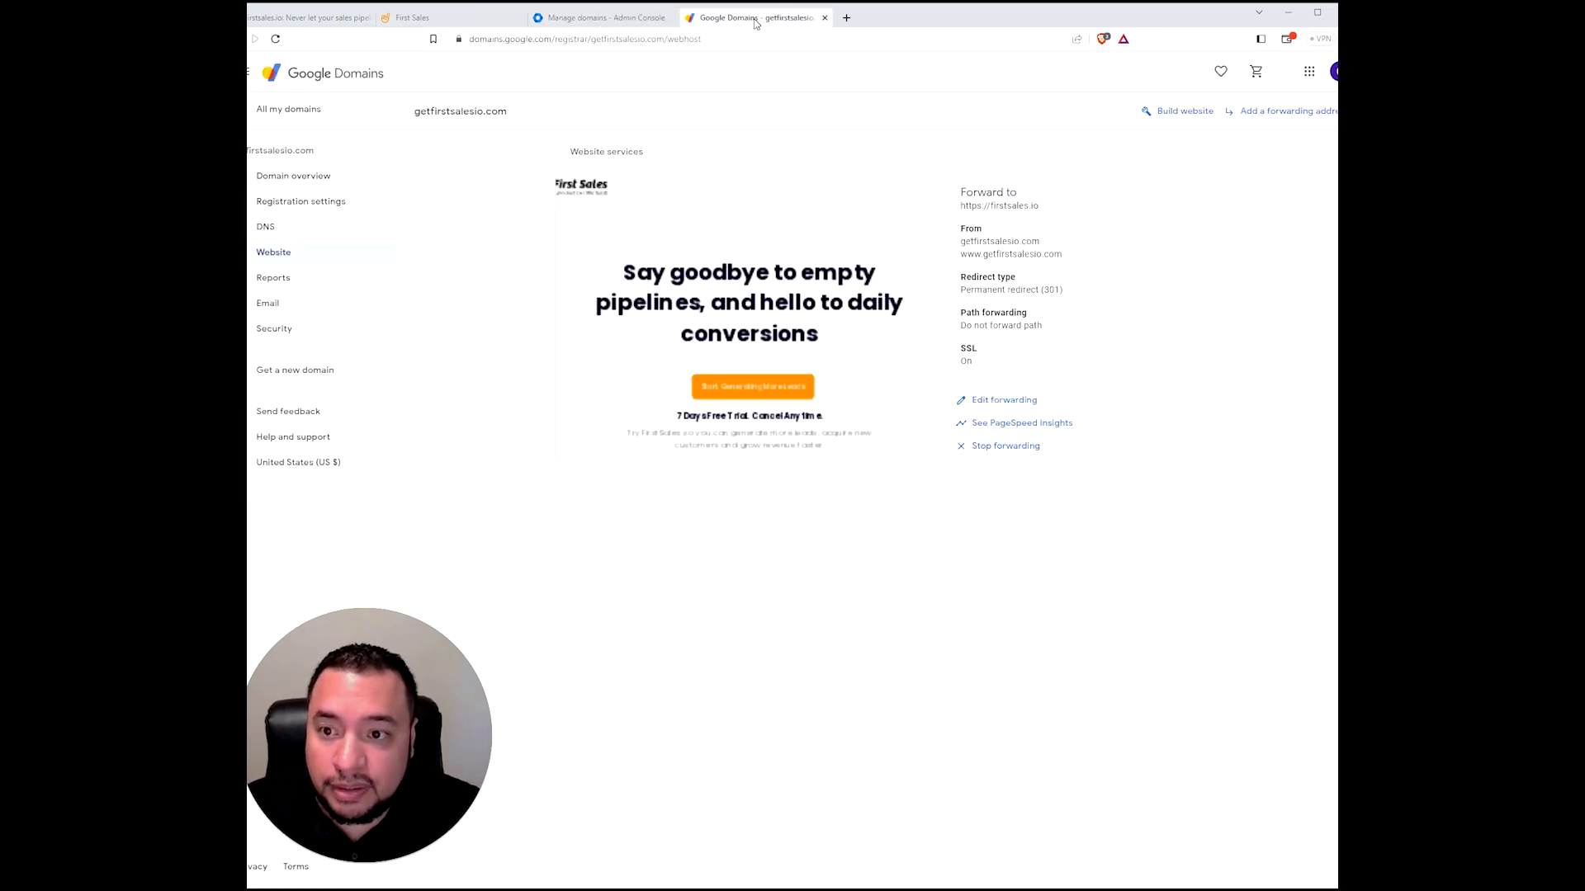
pyautogui.click(266, 227)
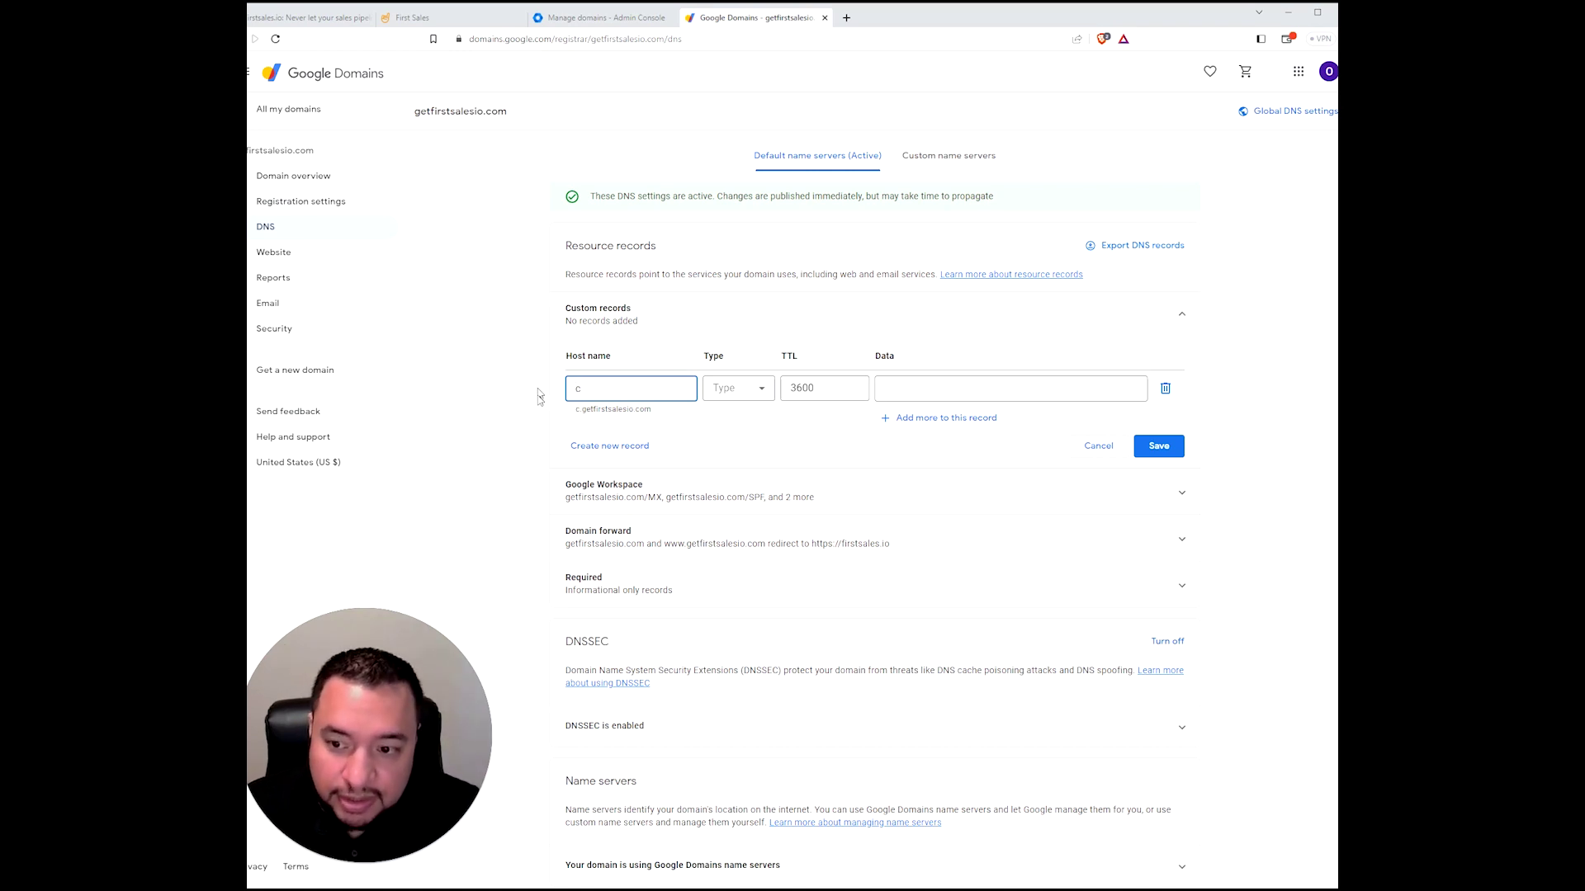
pyautogui.click(584, 417)
pyautogui.click(637, 417)
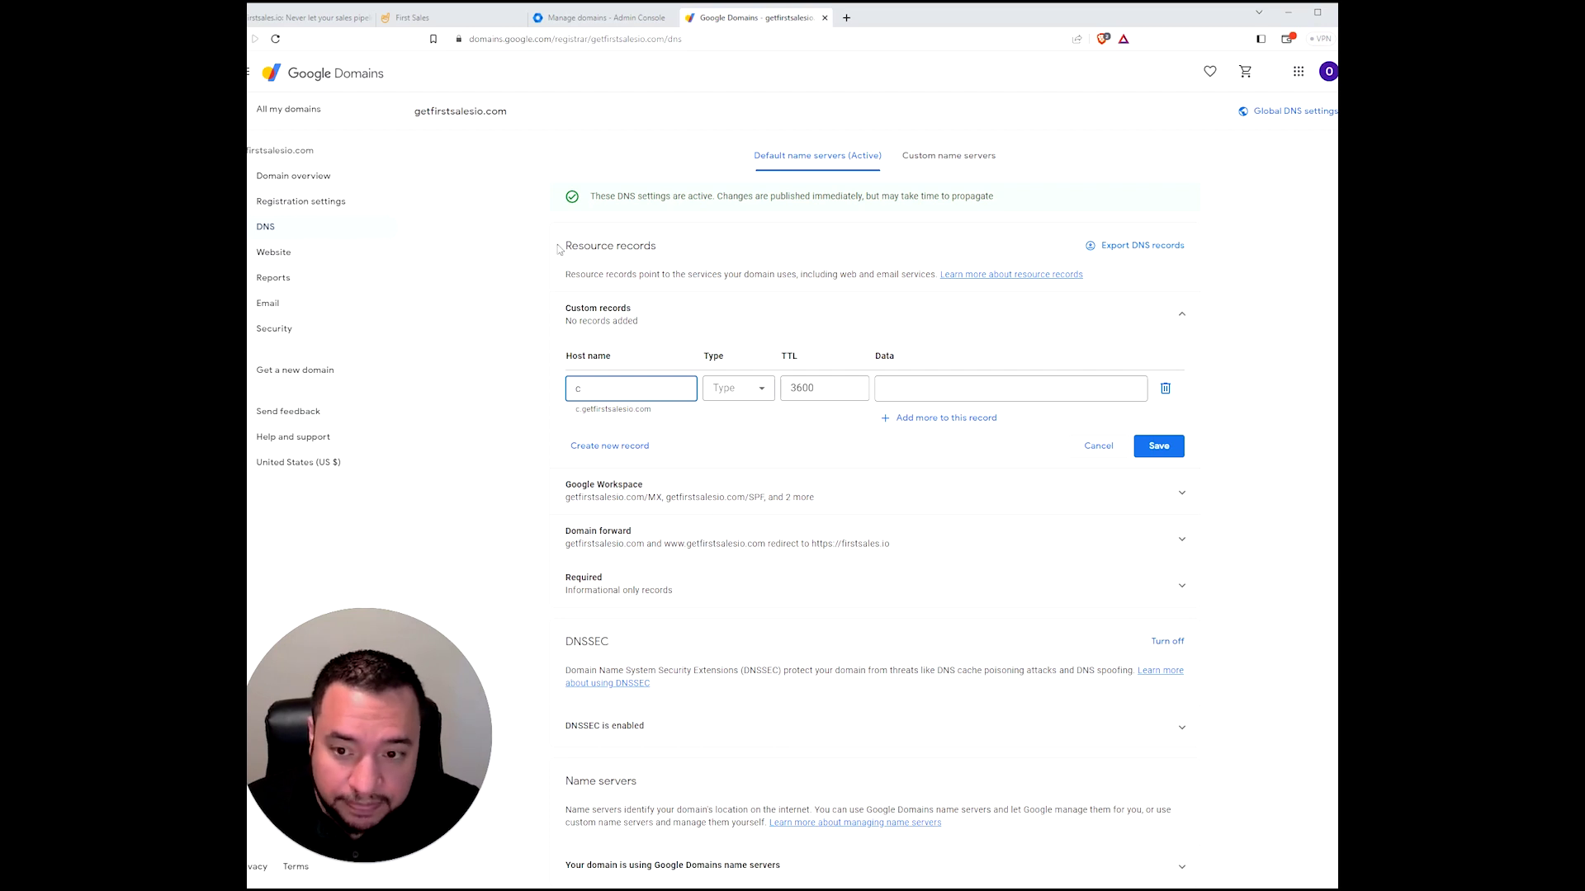
pyautogui.click(753, 389)
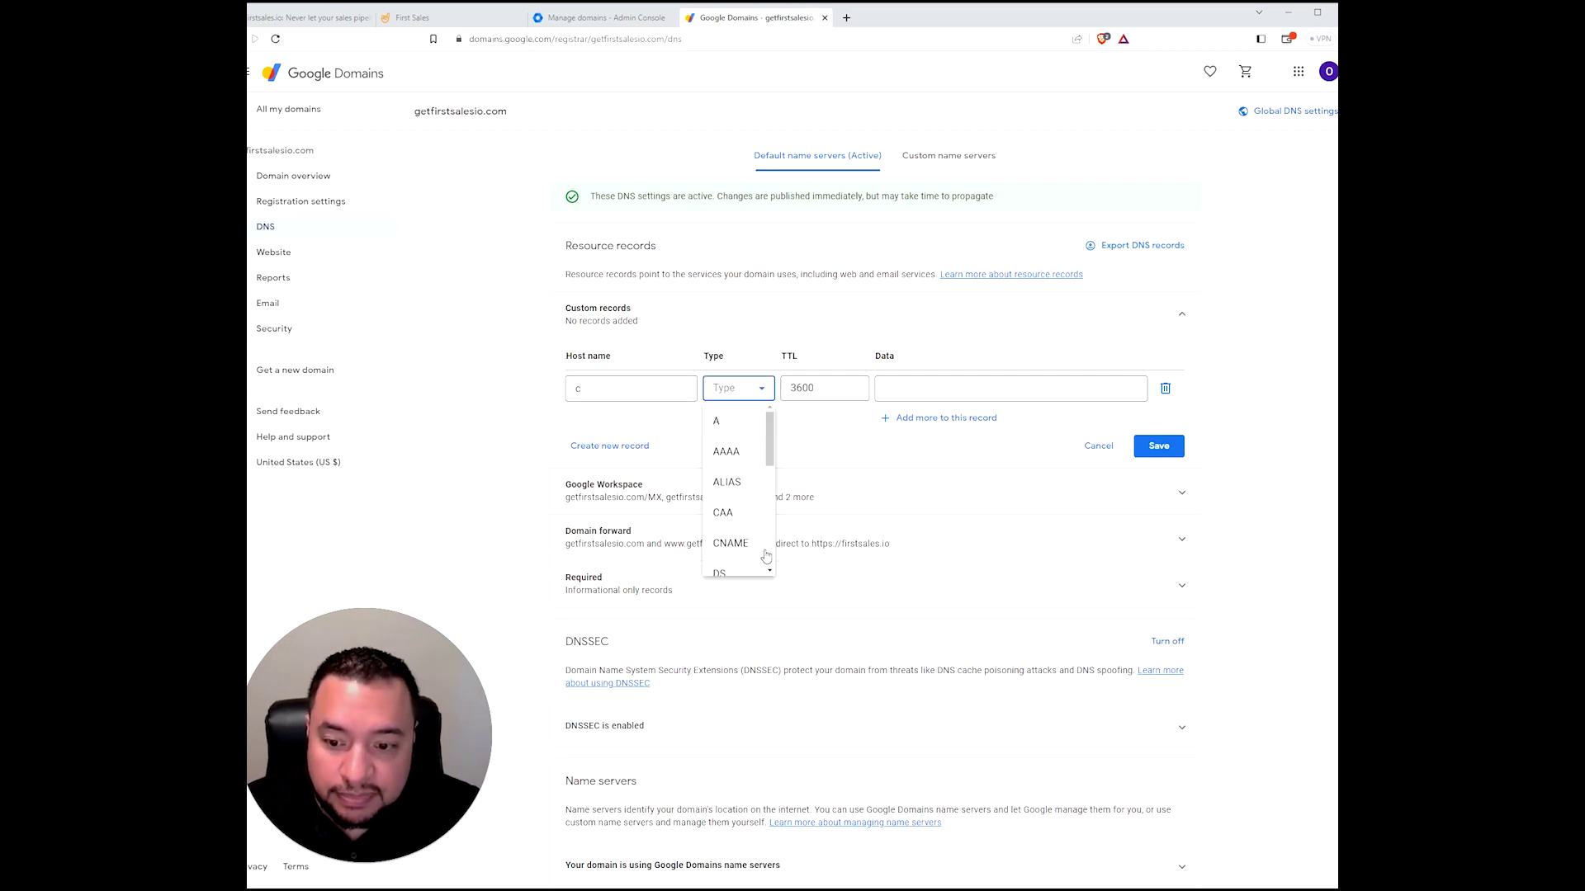
pyautogui.click(730, 543)
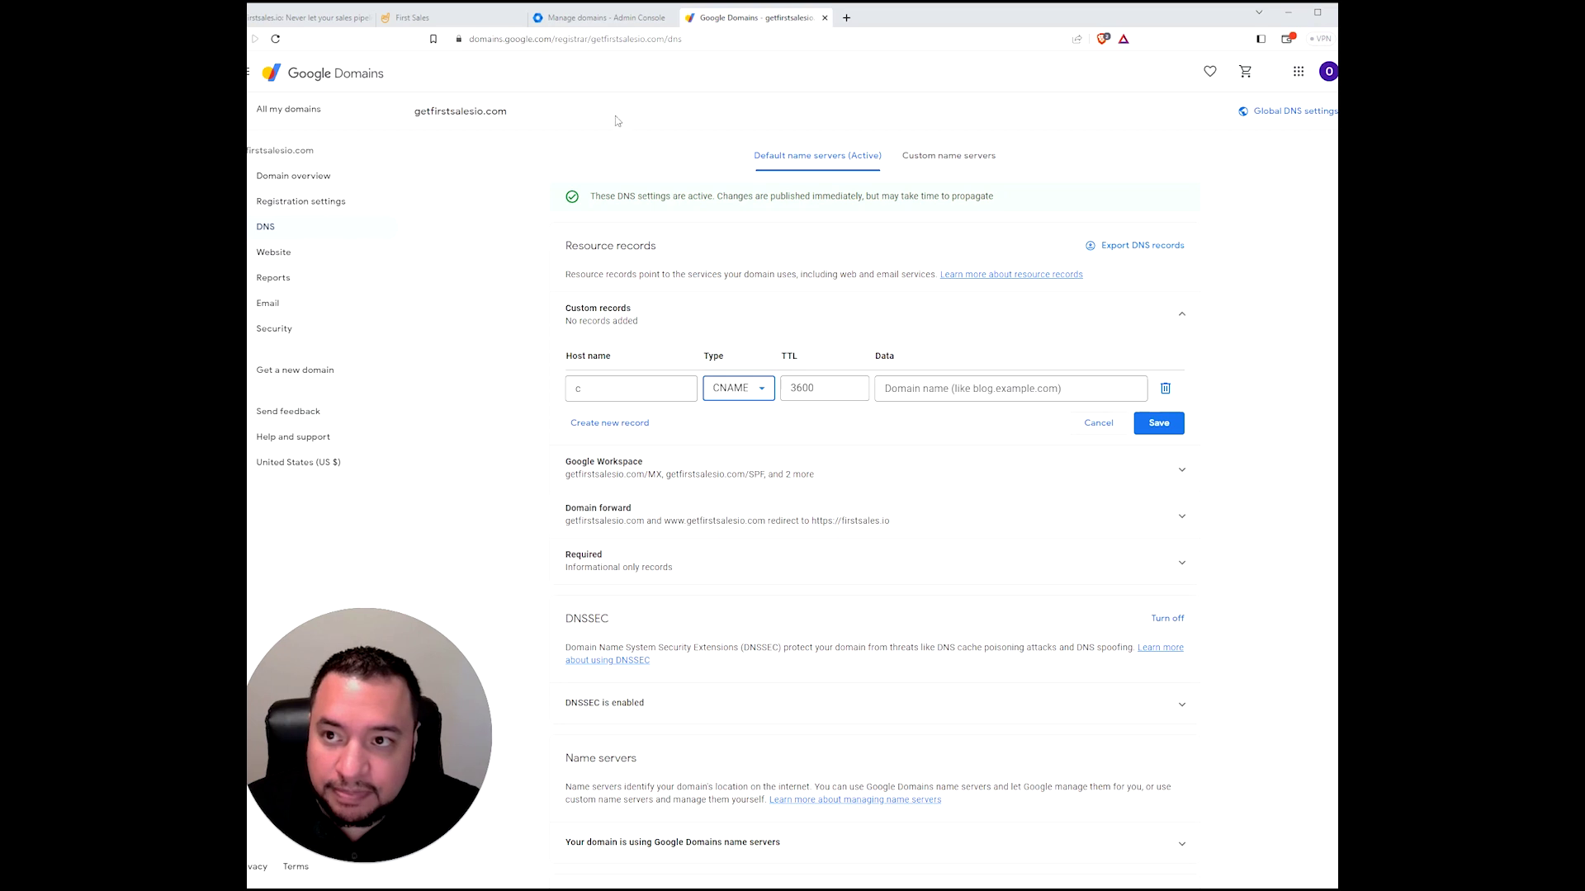
# - Set the CNAME data to redirect.clikk2.link copied from First Sales and save the record
pyautogui.click(417, 18)
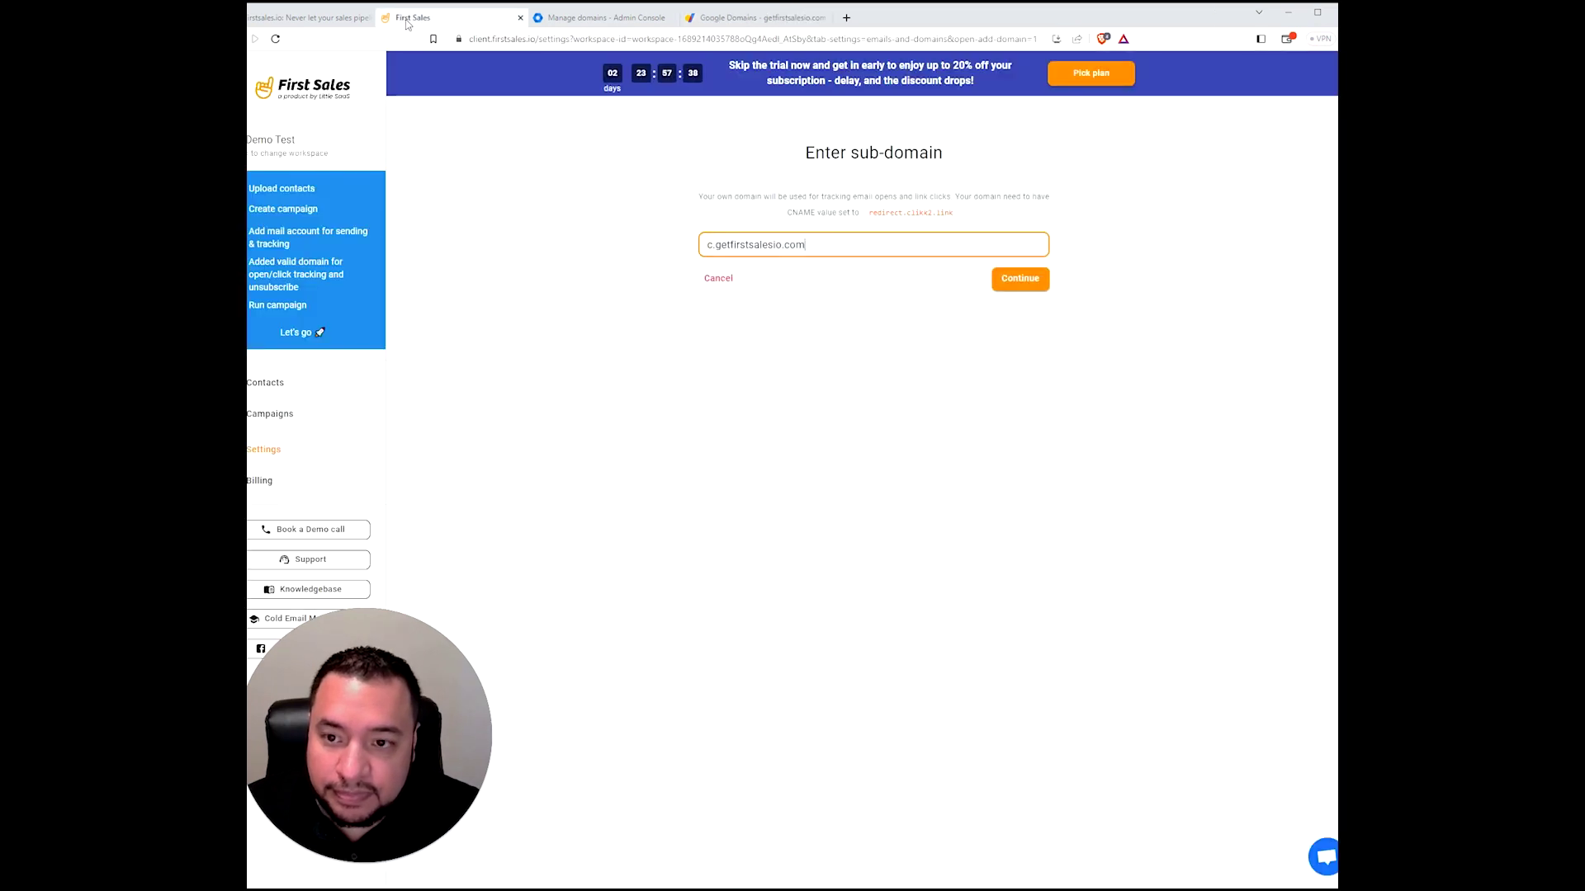
pyautogui.click(881, 216)
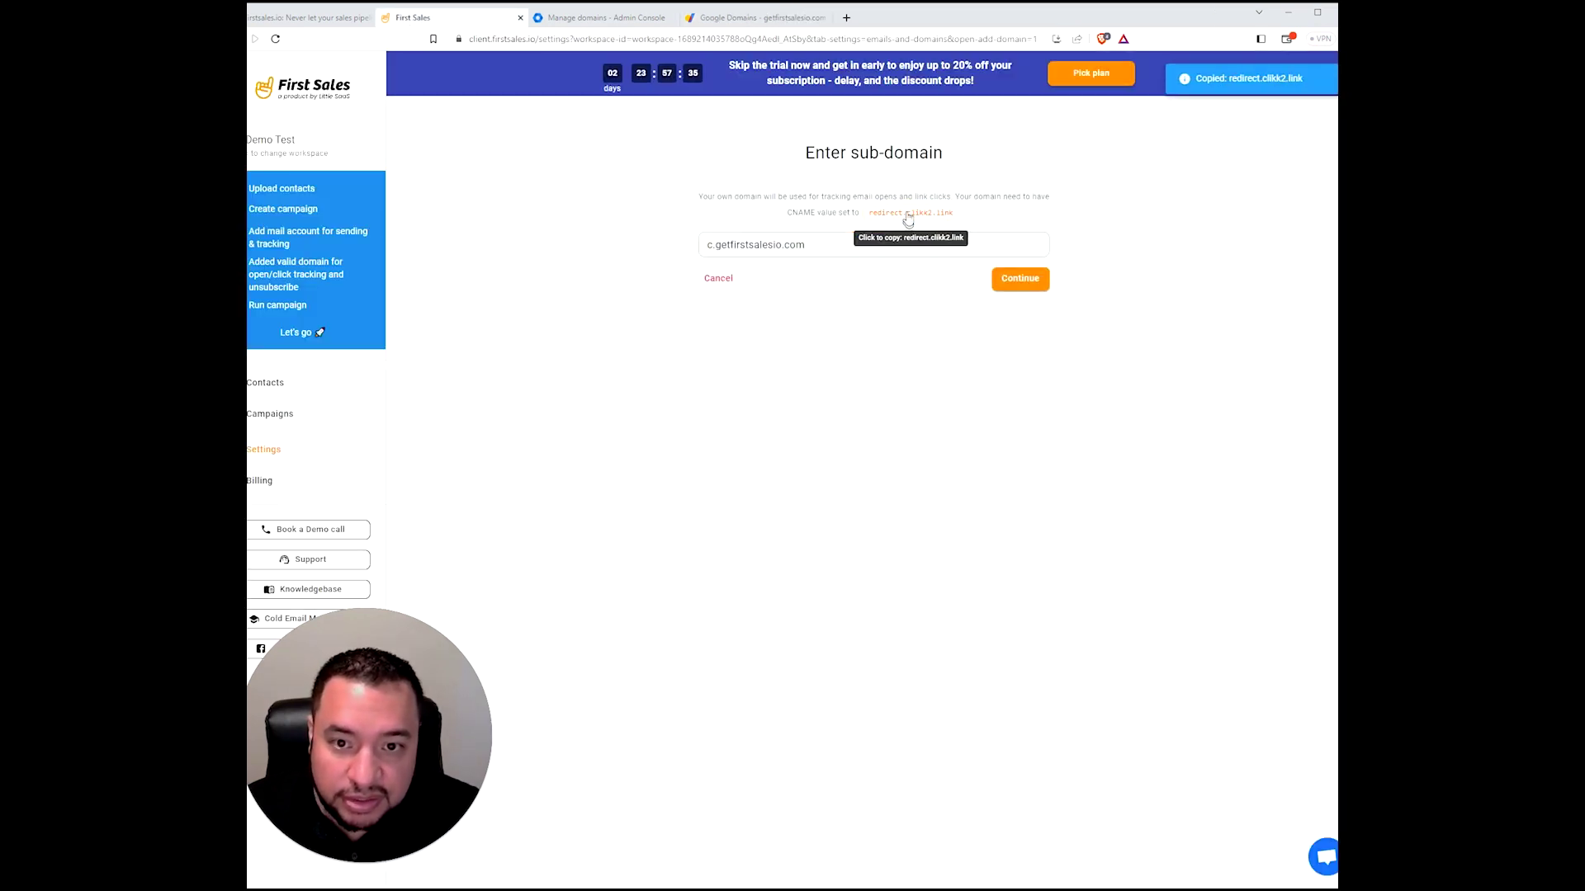
pyautogui.click(755, 18)
pyautogui.click(1010, 388)
pyautogui.hotkey('ctrl', 'v')
pyautogui.click(941, 430)
pyautogui.click(1159, 422)
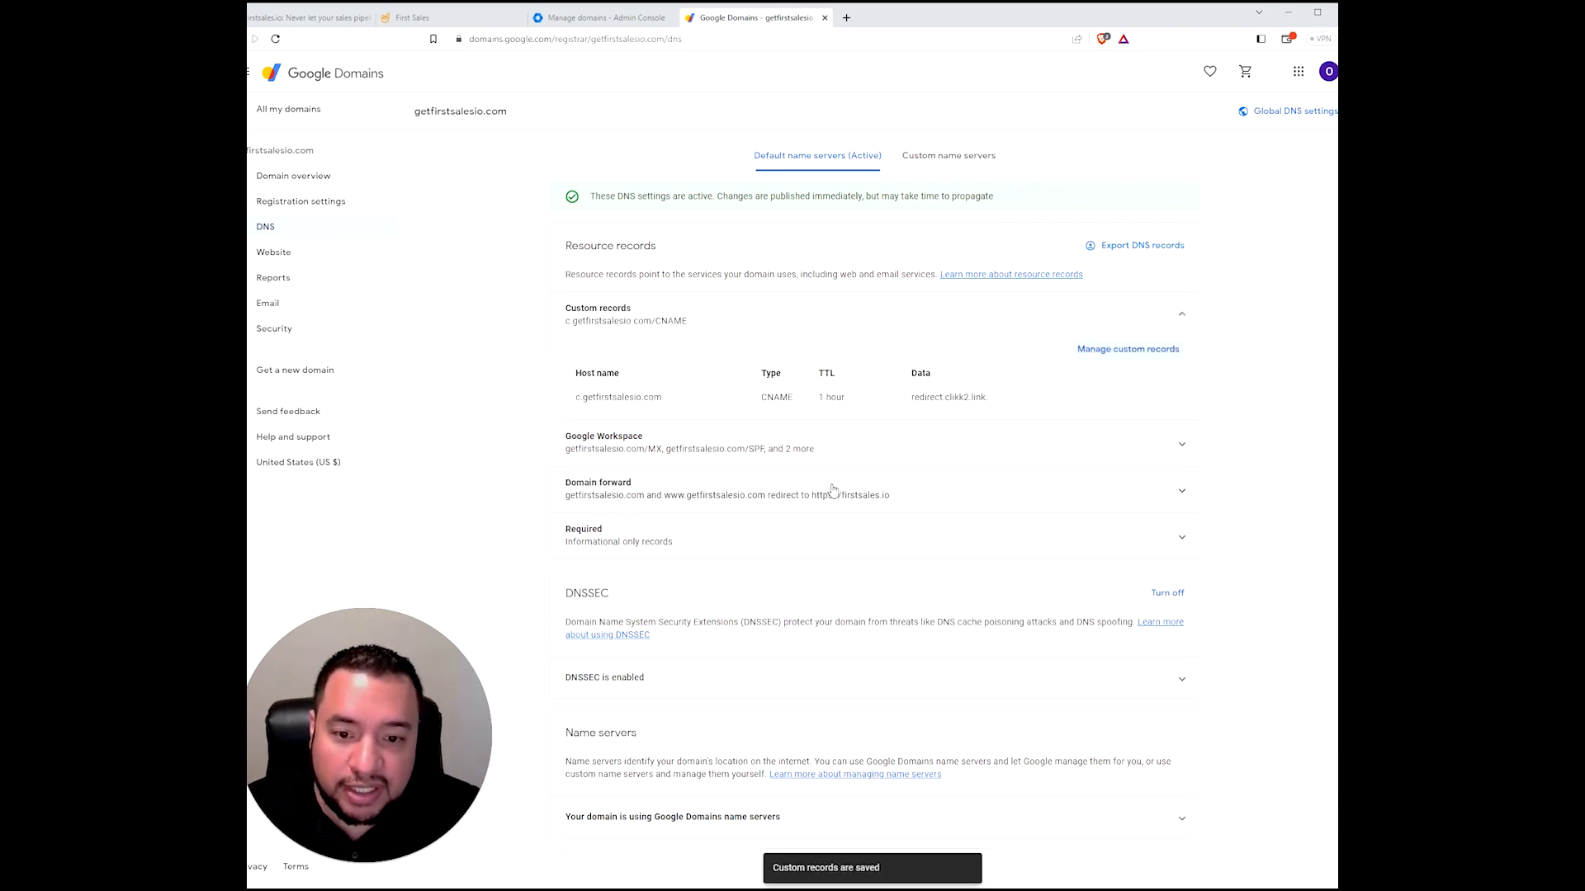
pyautogui.click(417, 18)
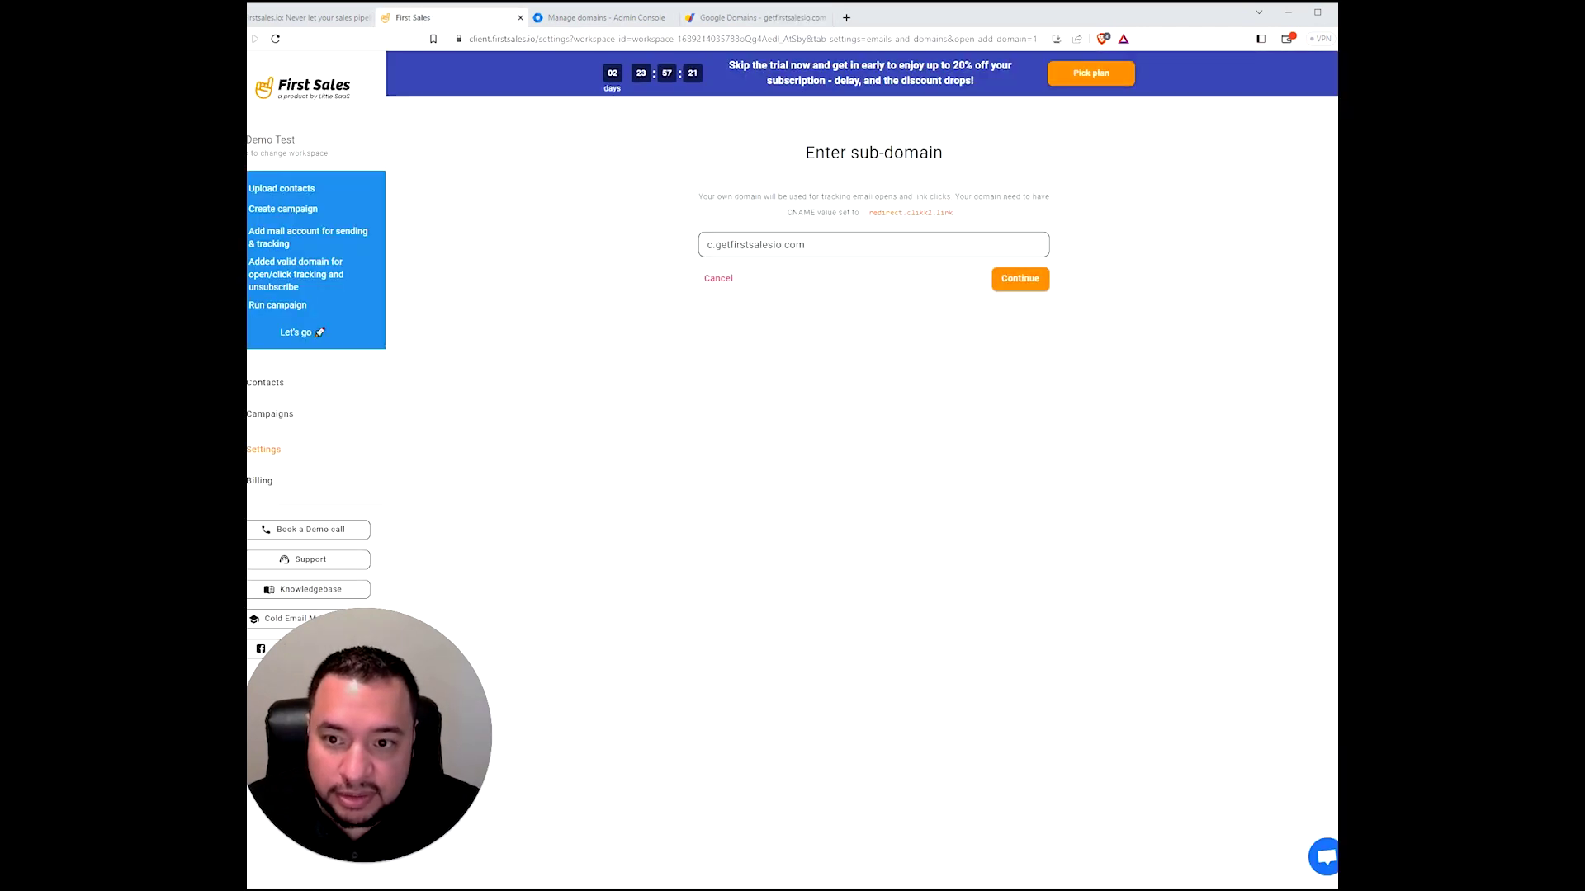
# - Confirm c.getfirstsalesio.com as the tracking sub-domain
pyautogui.click(1024, 284)
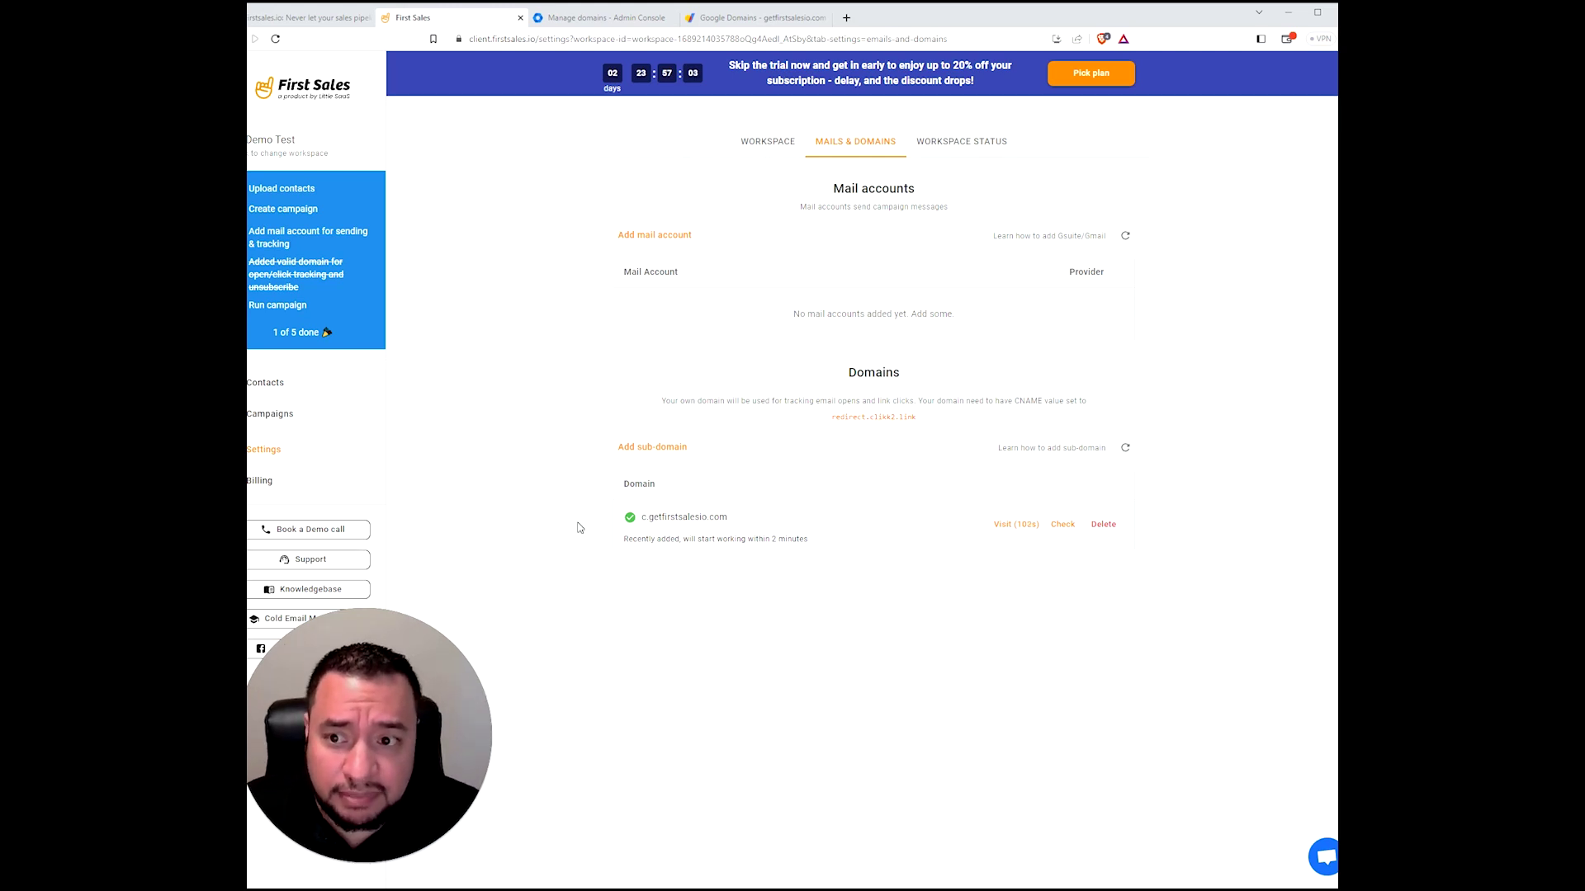
# - Add a mail account with sender name 'from FS' and the Gmail address, then follow the 2-Step Verification link
pyautogui.click(661, 237)
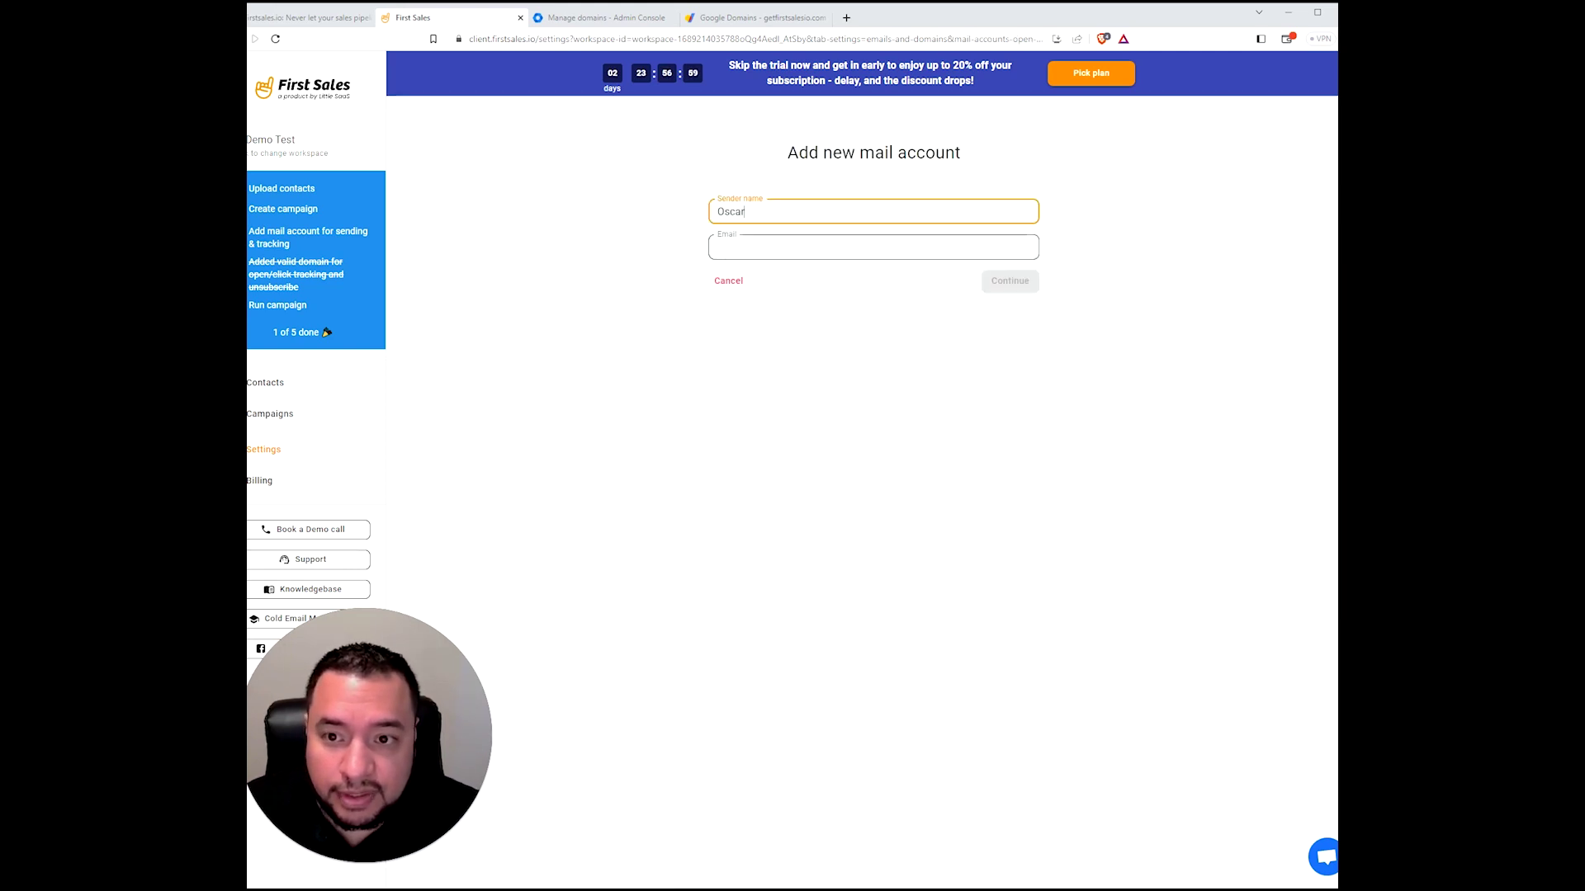
pyautogui.write('from FS')
pyautogui.press('Tab')
pyautogui.click(637, 438)
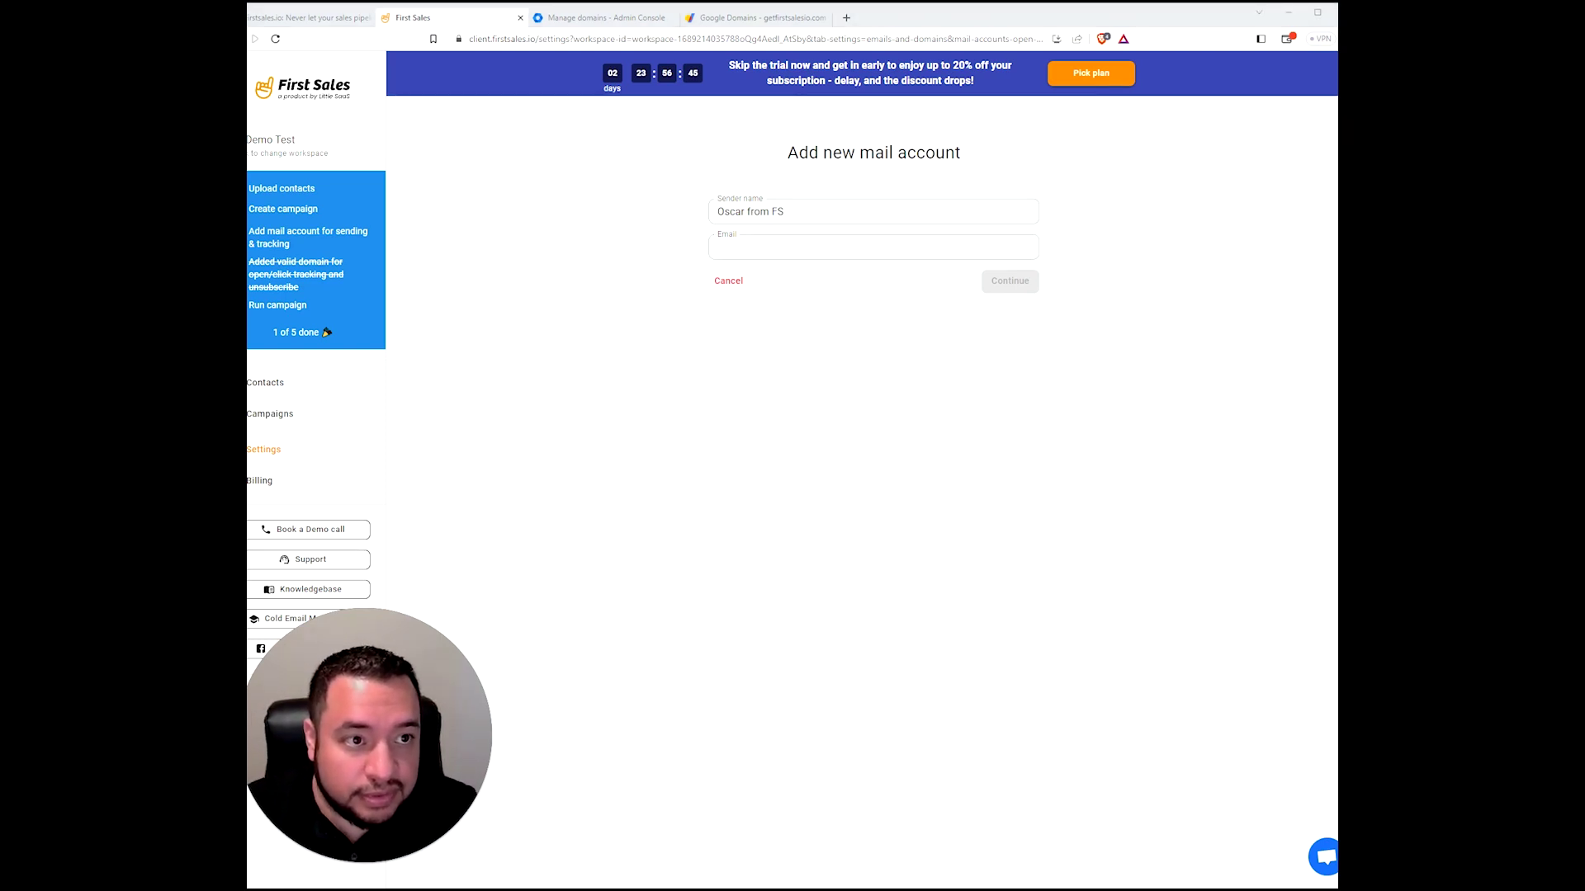
pyautogui.click(784, 247)
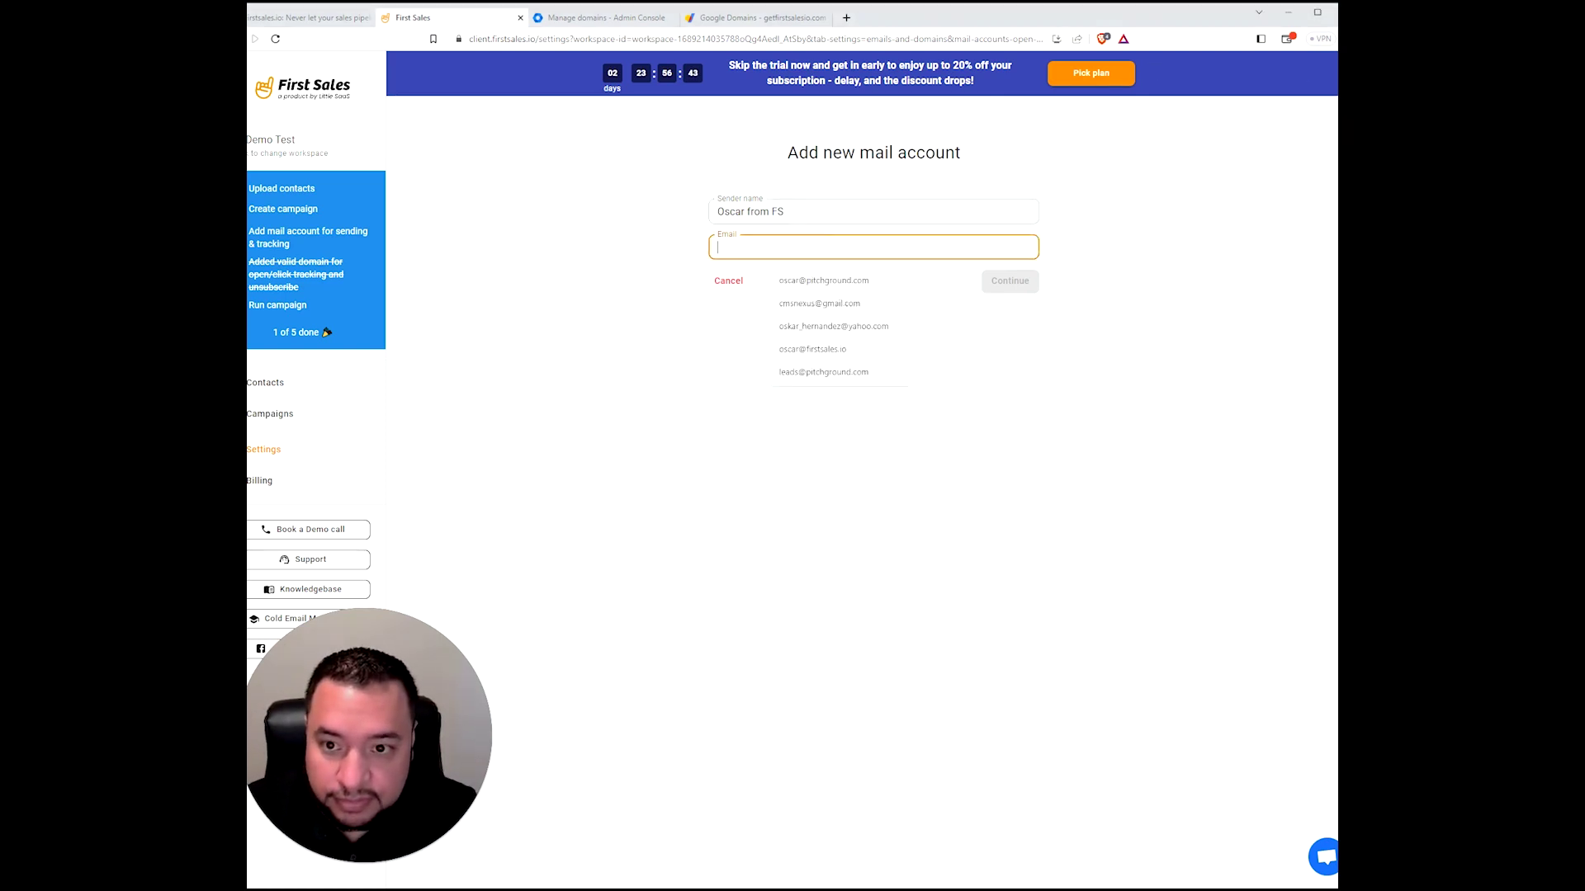
pyautogui.click(784, 276)
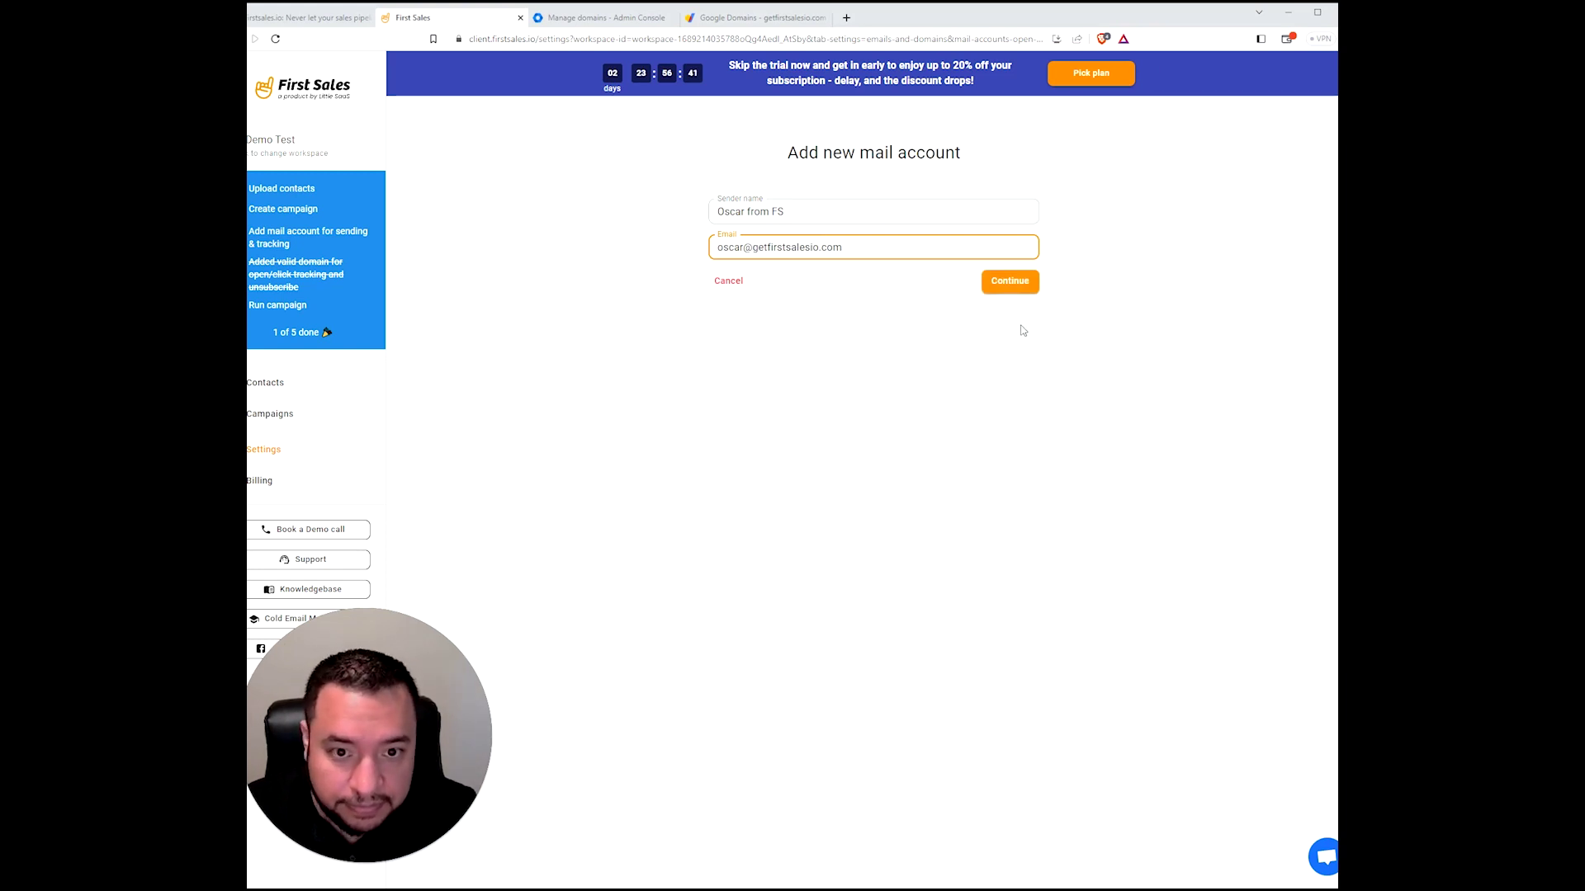
pyautogui.click(1019, 285)
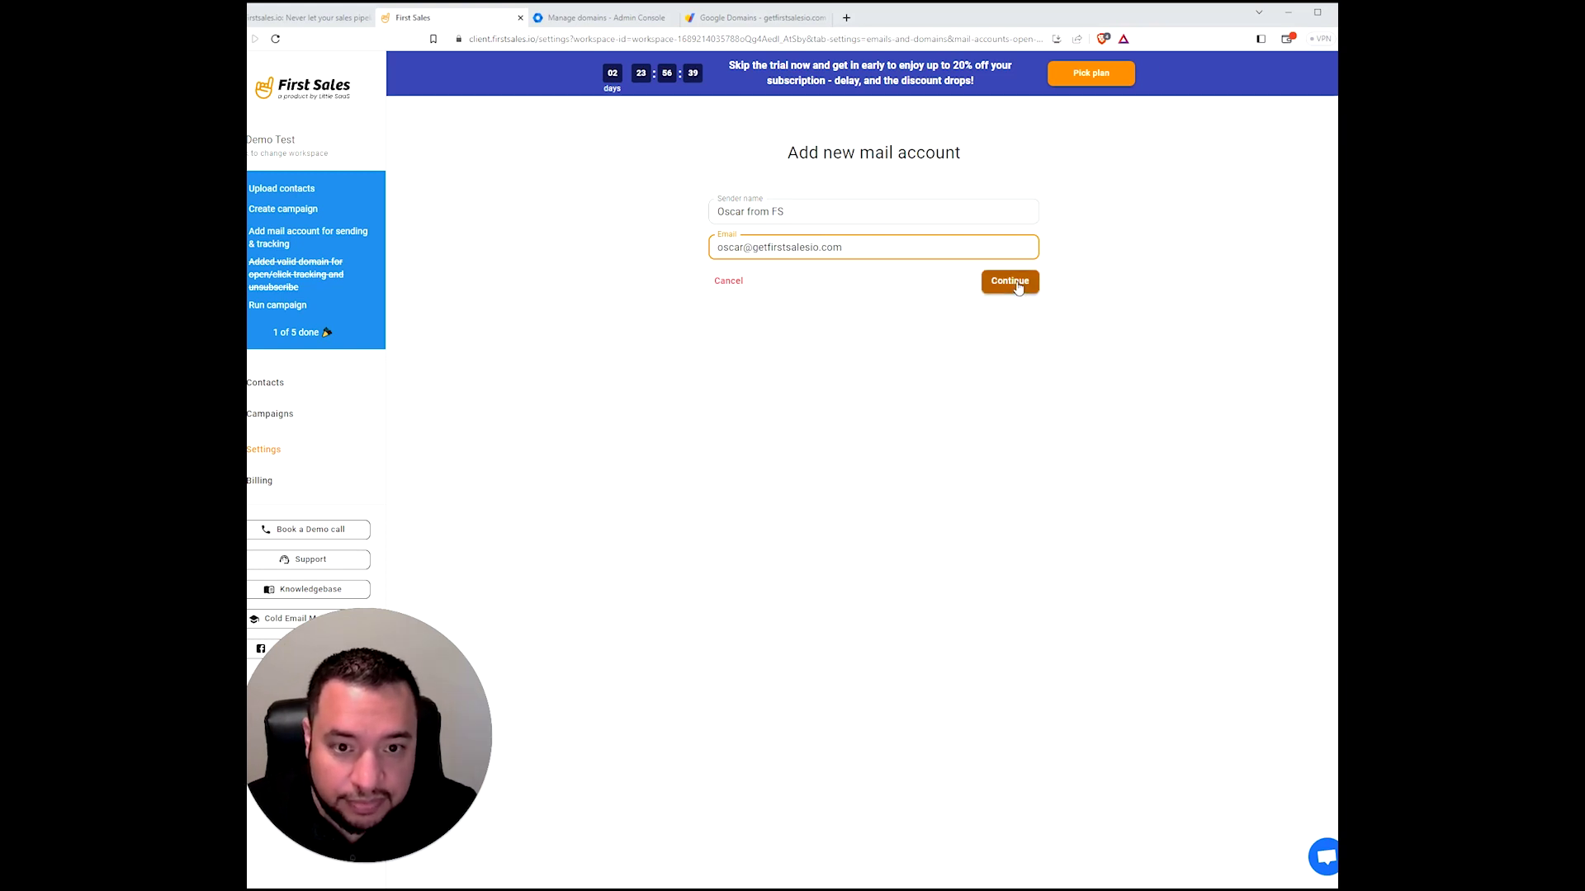
pyautogui.click(1020, 283)
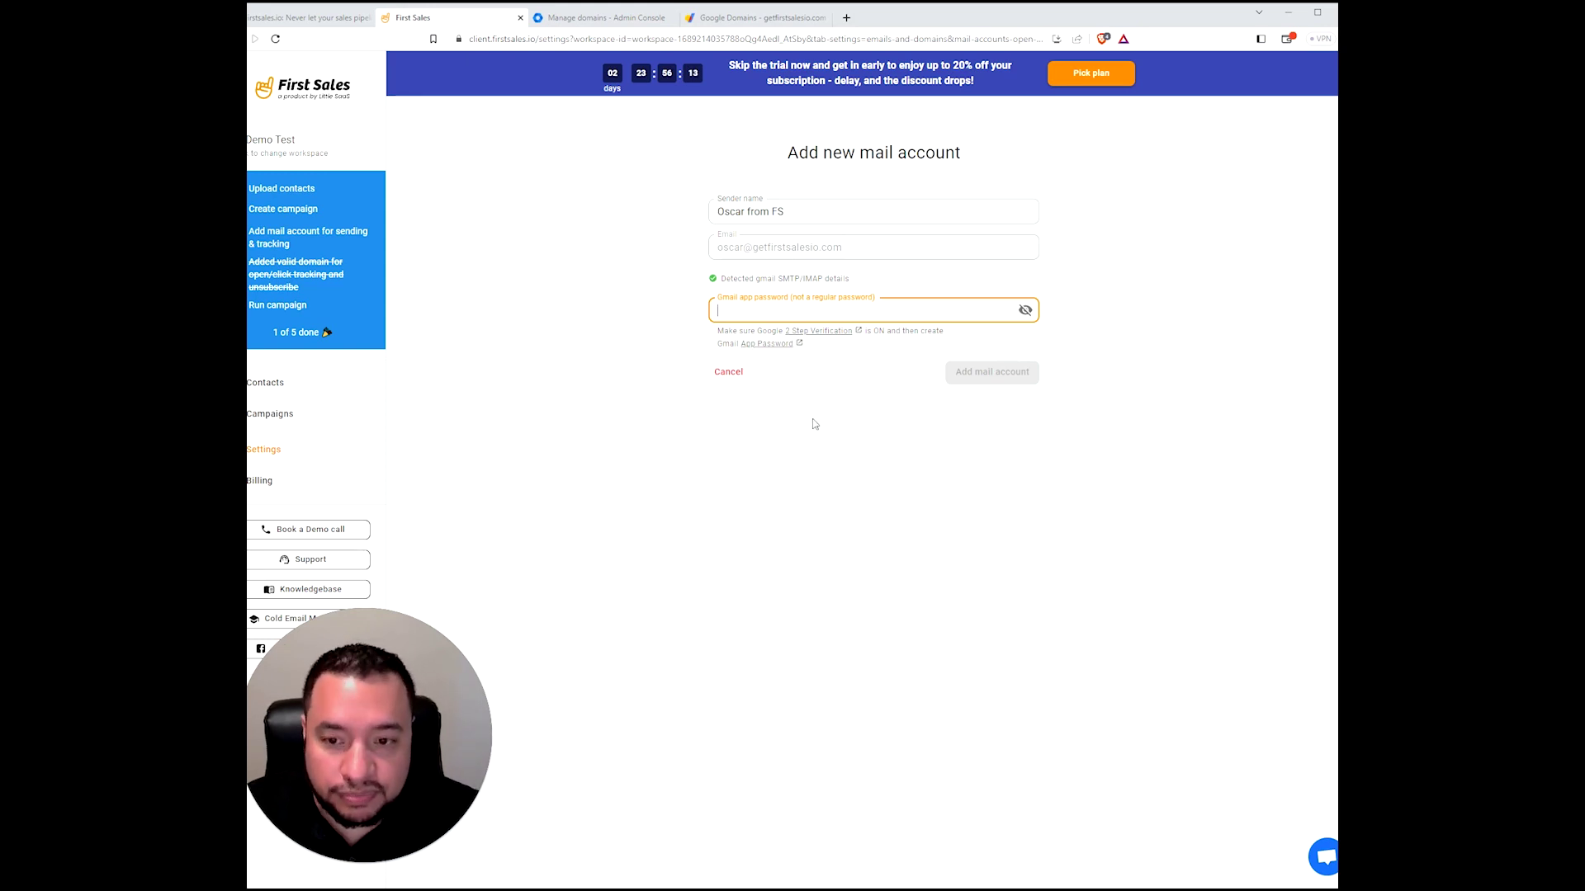
pyautogui.click(829, 333)
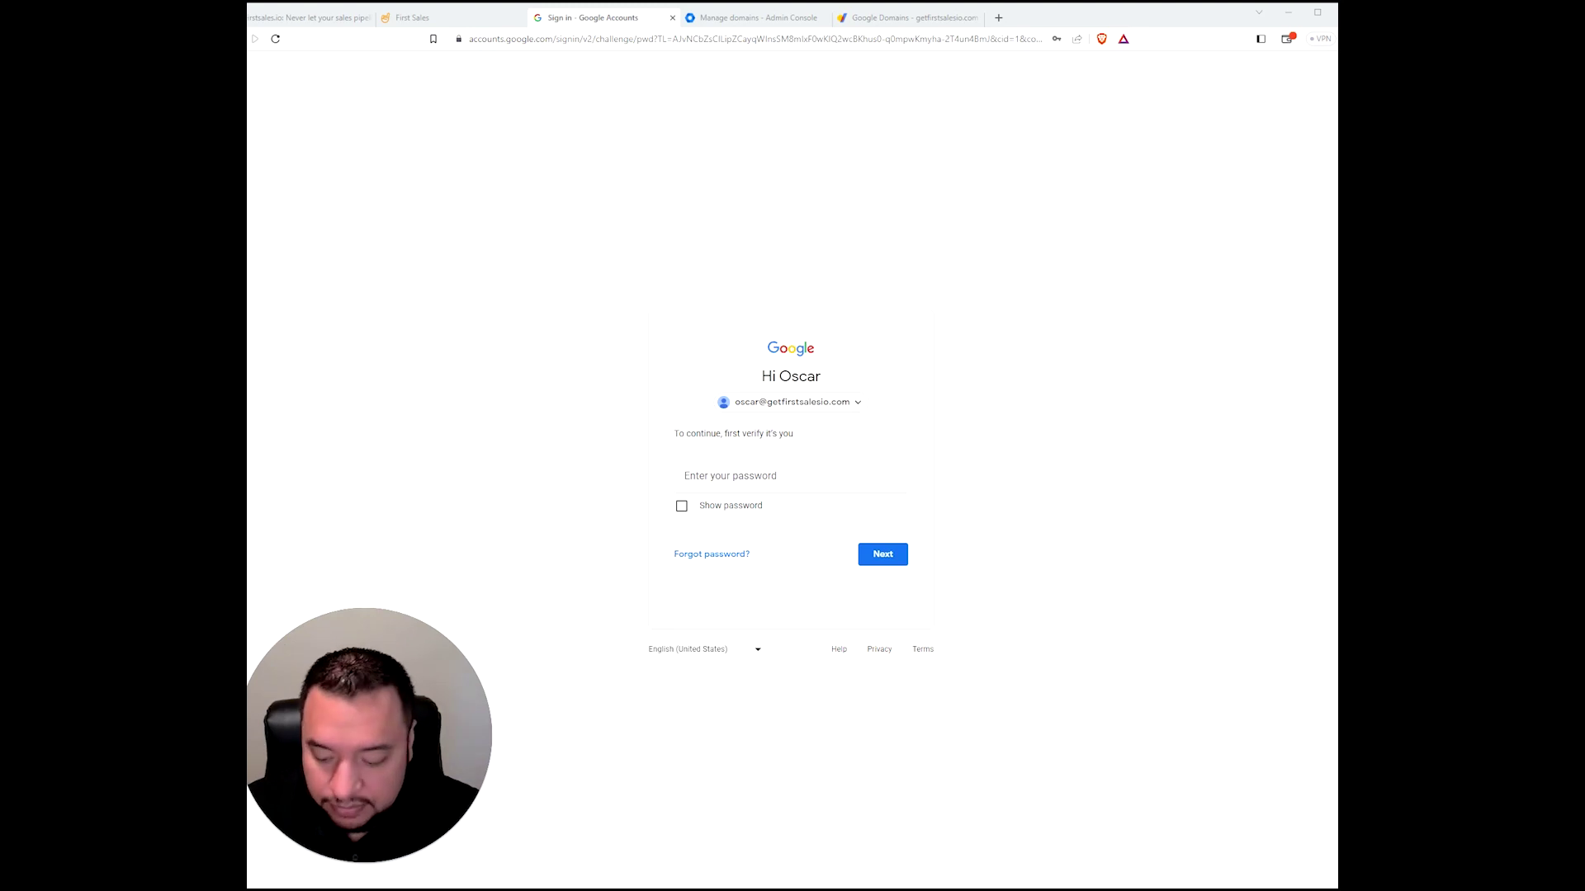
# - Sign back in to Google by pasting the account password
pyautogui.click(743, 477)
pyautogui.hotkey('ctrl', 'v')
pyautogui.click(959, 466)
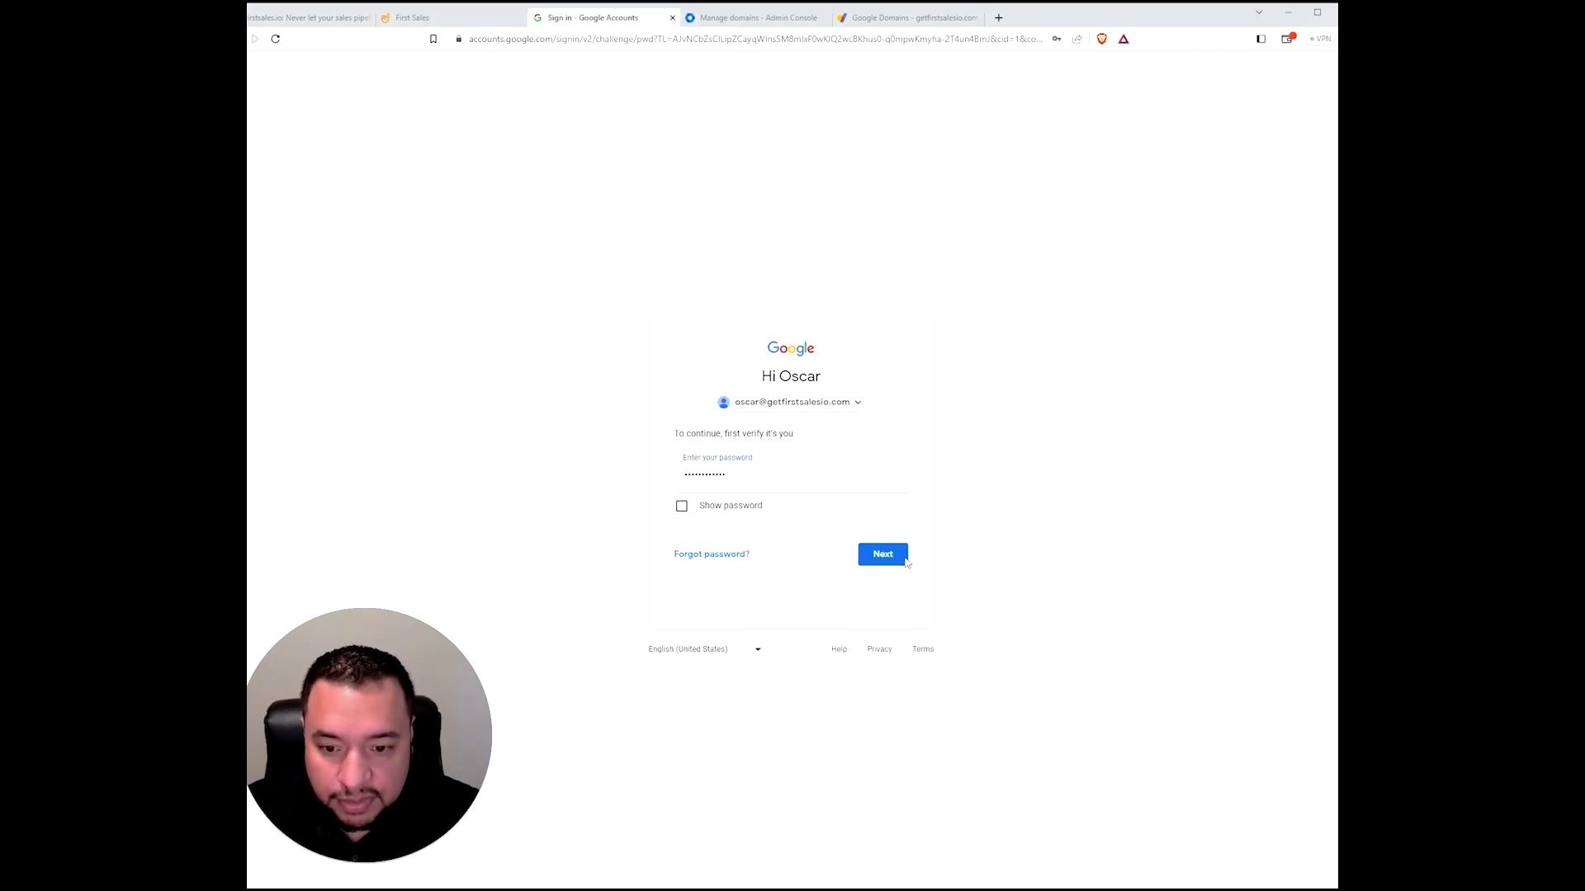
pyautogui.click(880, 563)
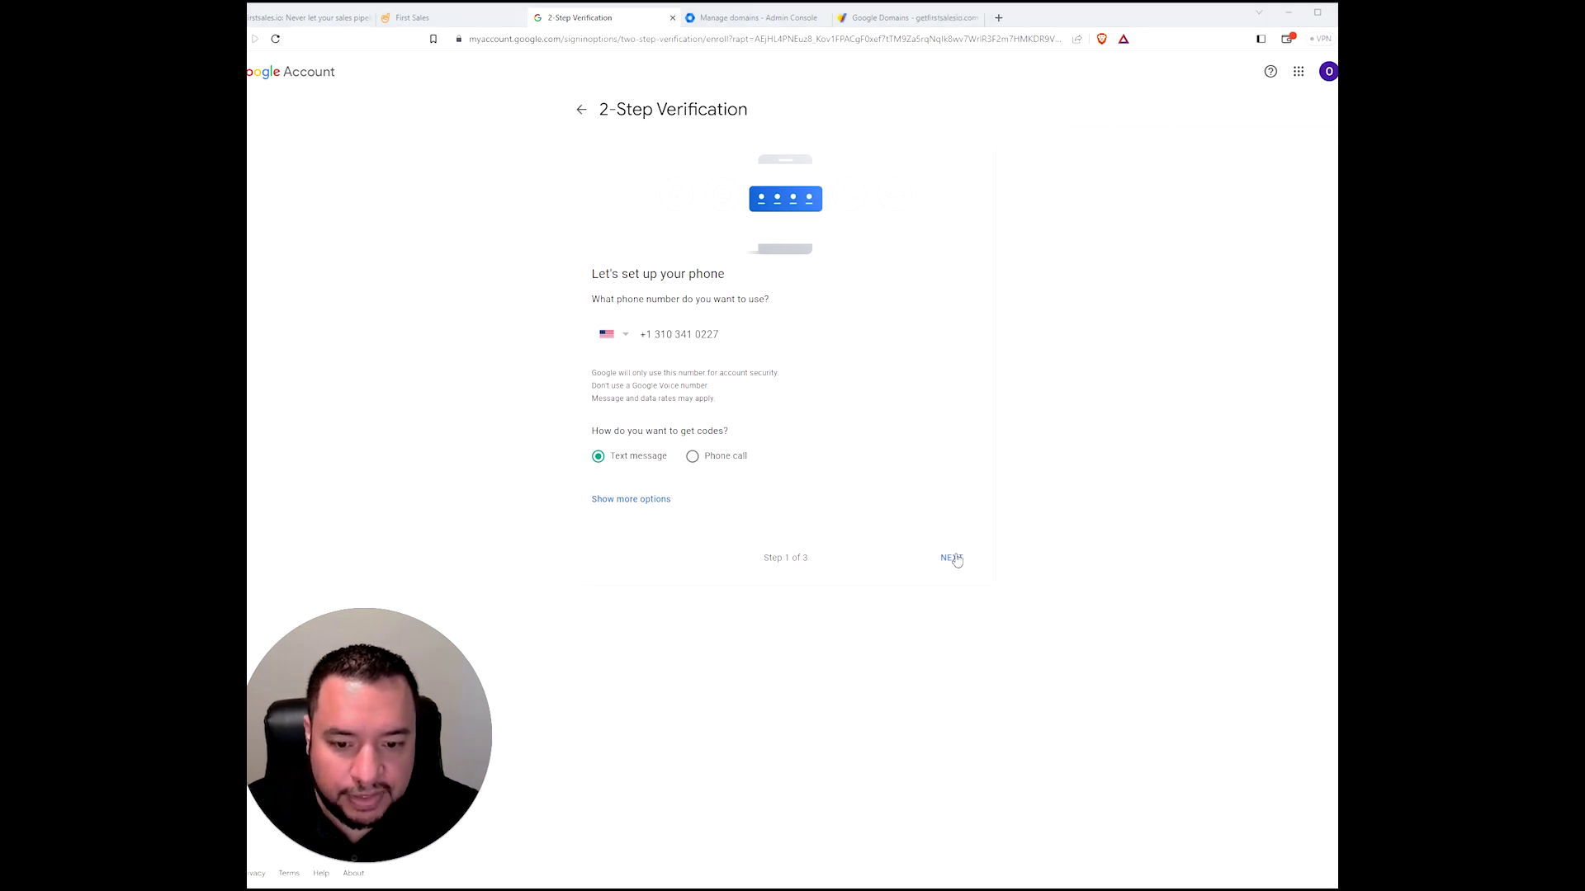
# - Verify the phone with the texted code and turn on 2-Step Verification
pyautogui.click(953, 559)
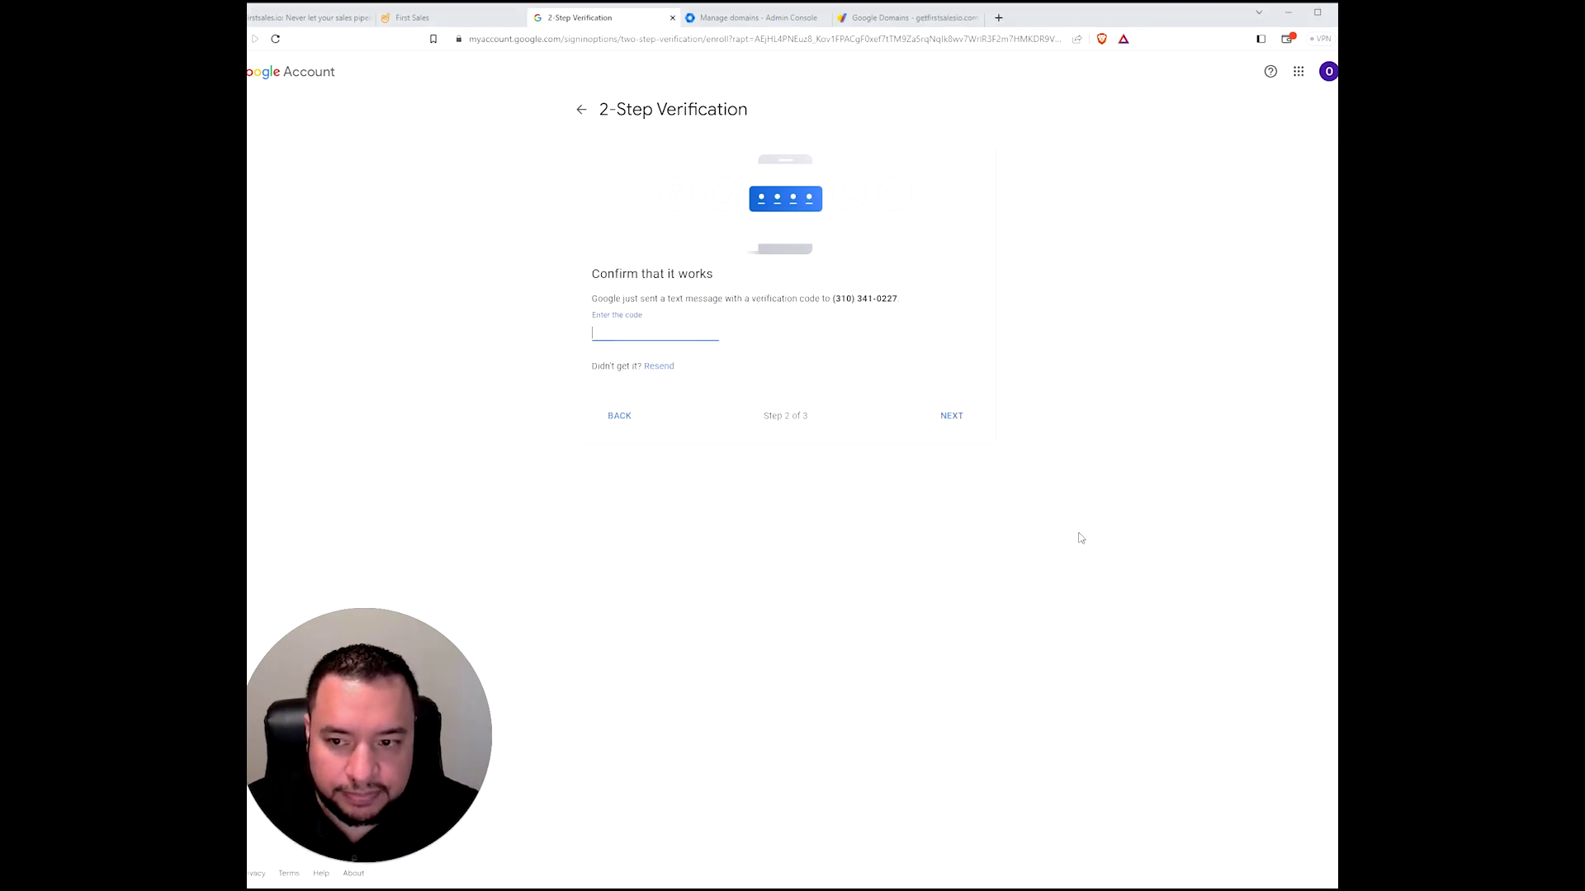
pyautogui.click(662, 332)
pyautogui.hotkey('ctrl', 'v')
pyautogui.click(957, 425)
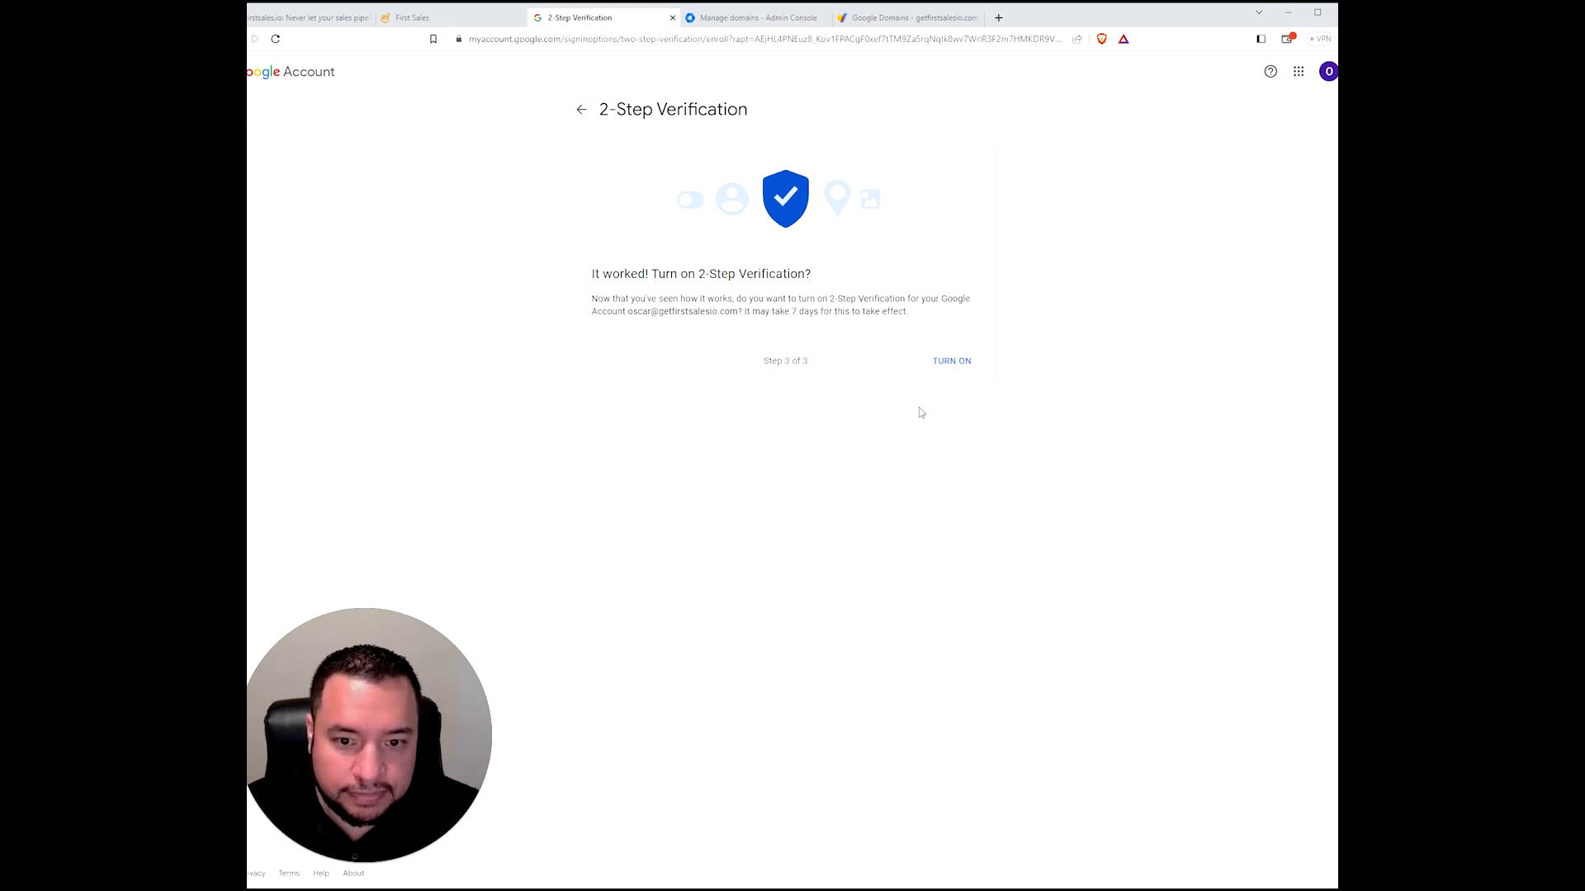
pyautogui.click(945, 366)
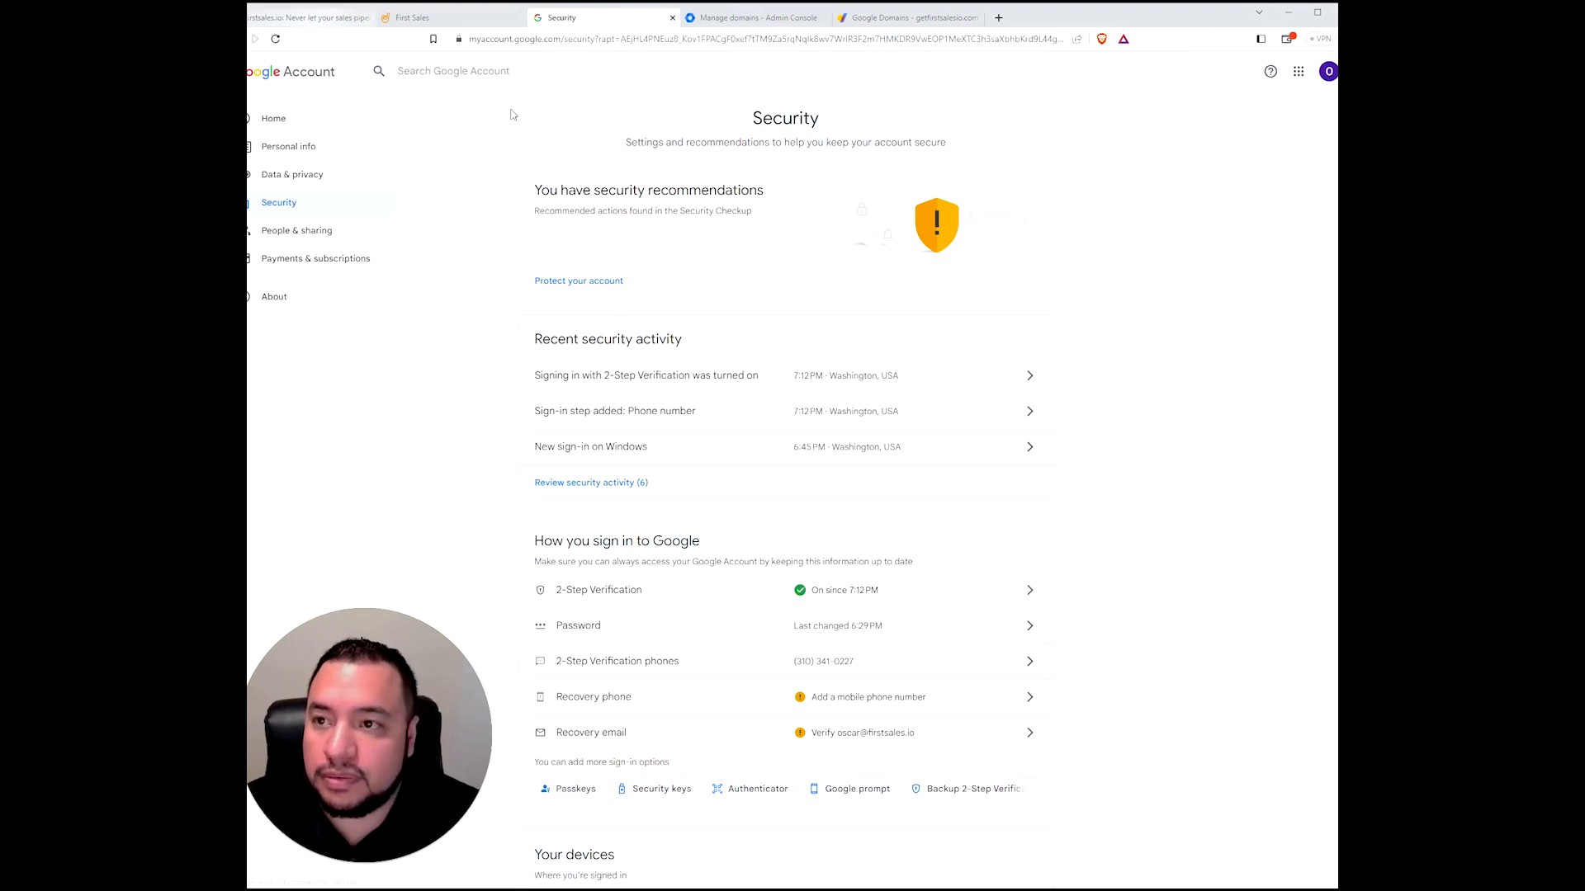
# - Generate a custom-named Google app password 'FS' and copy its 16-character code
pyautogui.click(445, 17)
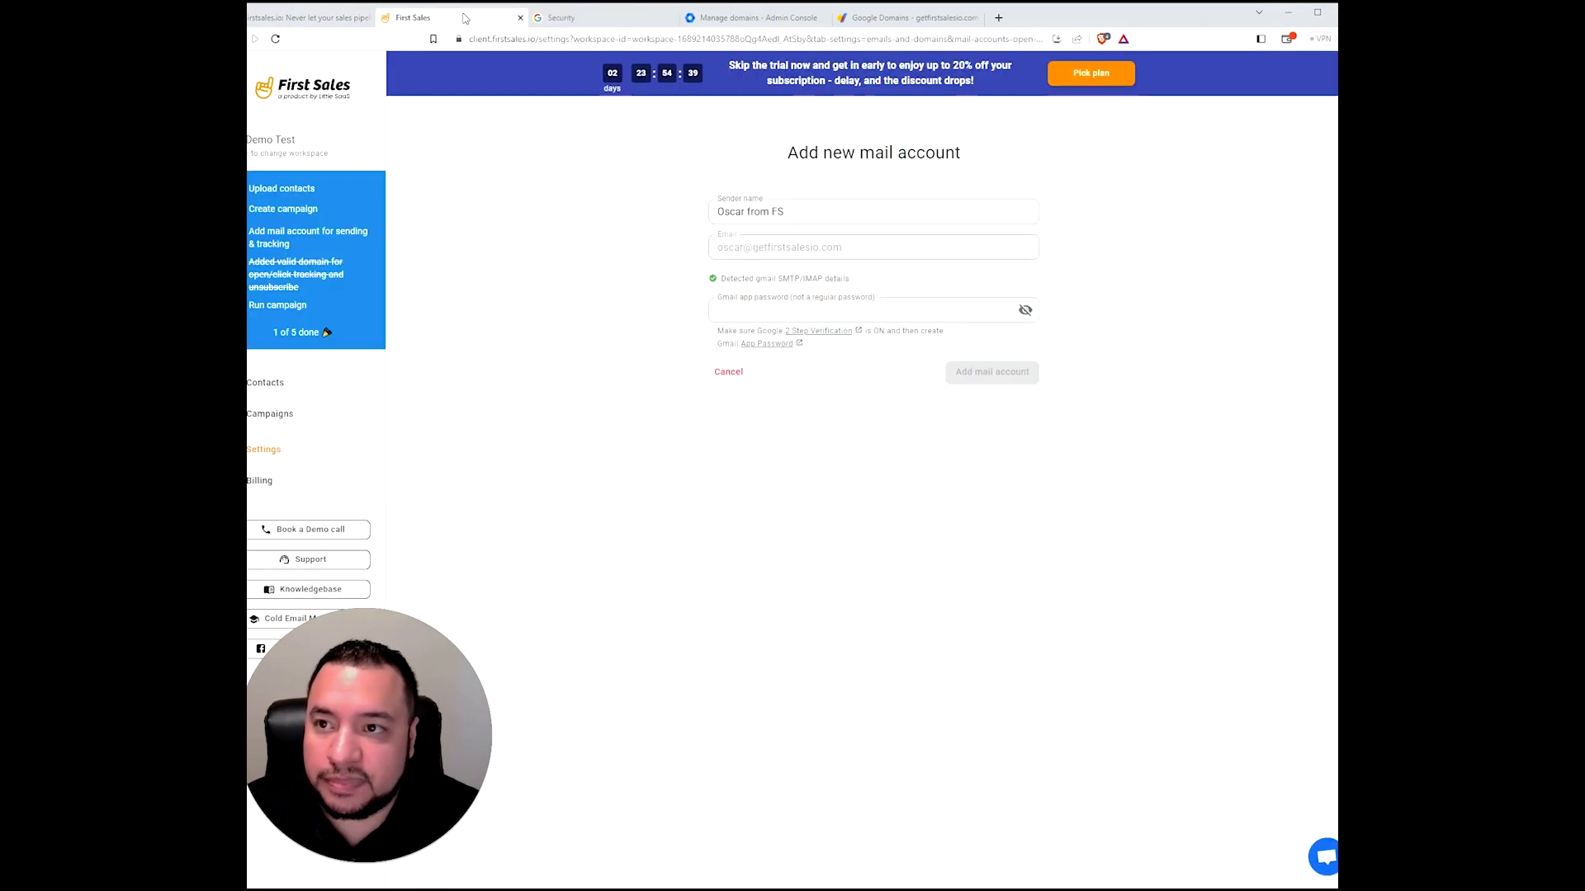
pyautogui.click(764, 346)
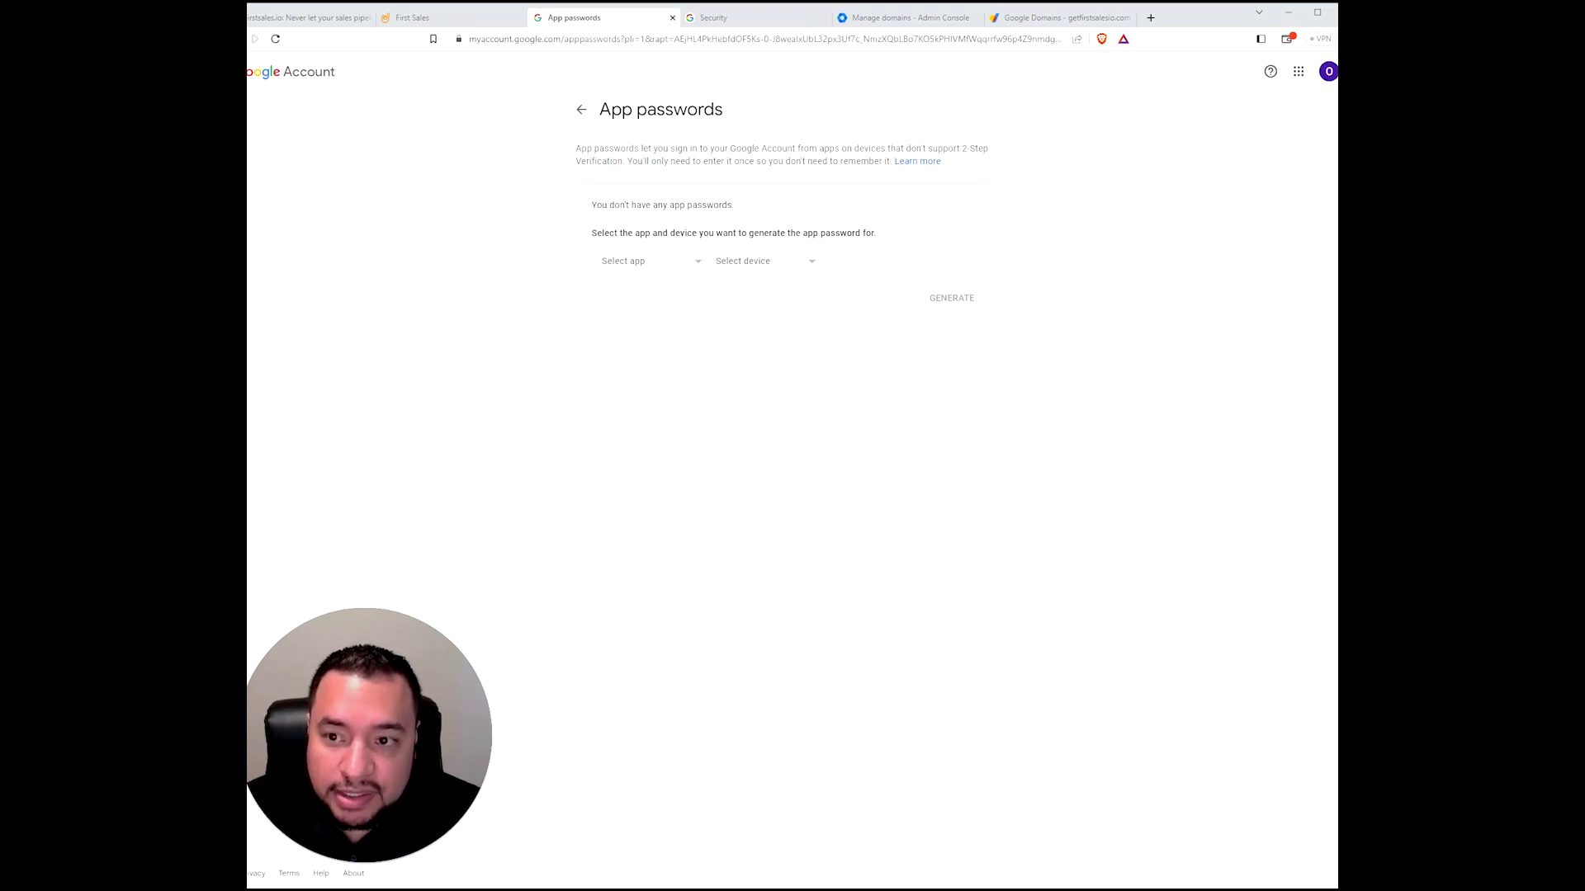
pyautogui.click(655, 263)
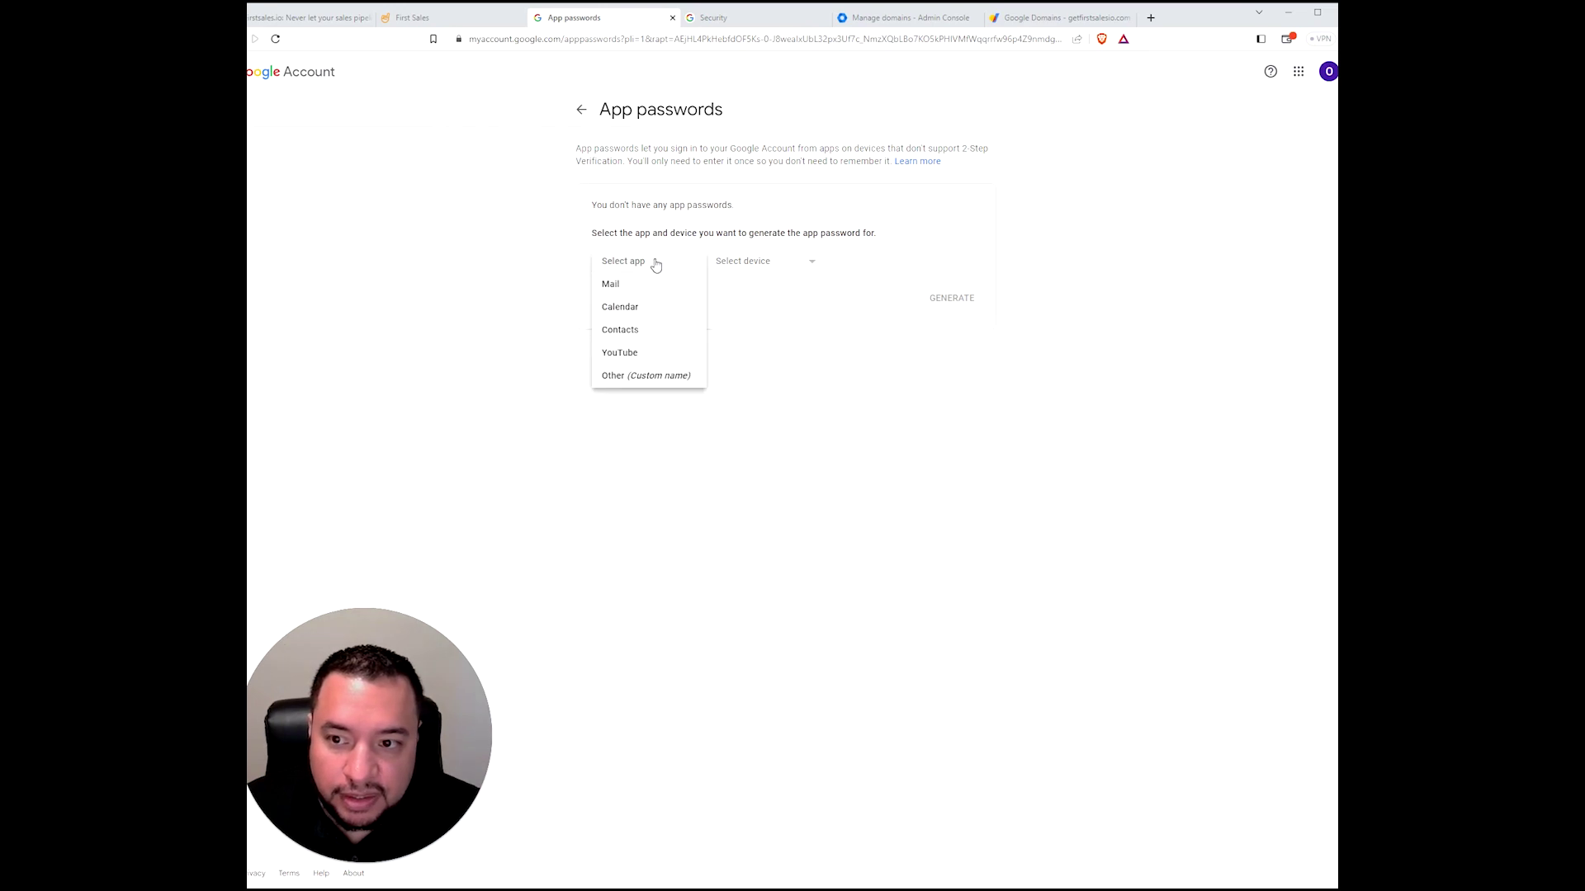
pyautogui.click(656, 376)
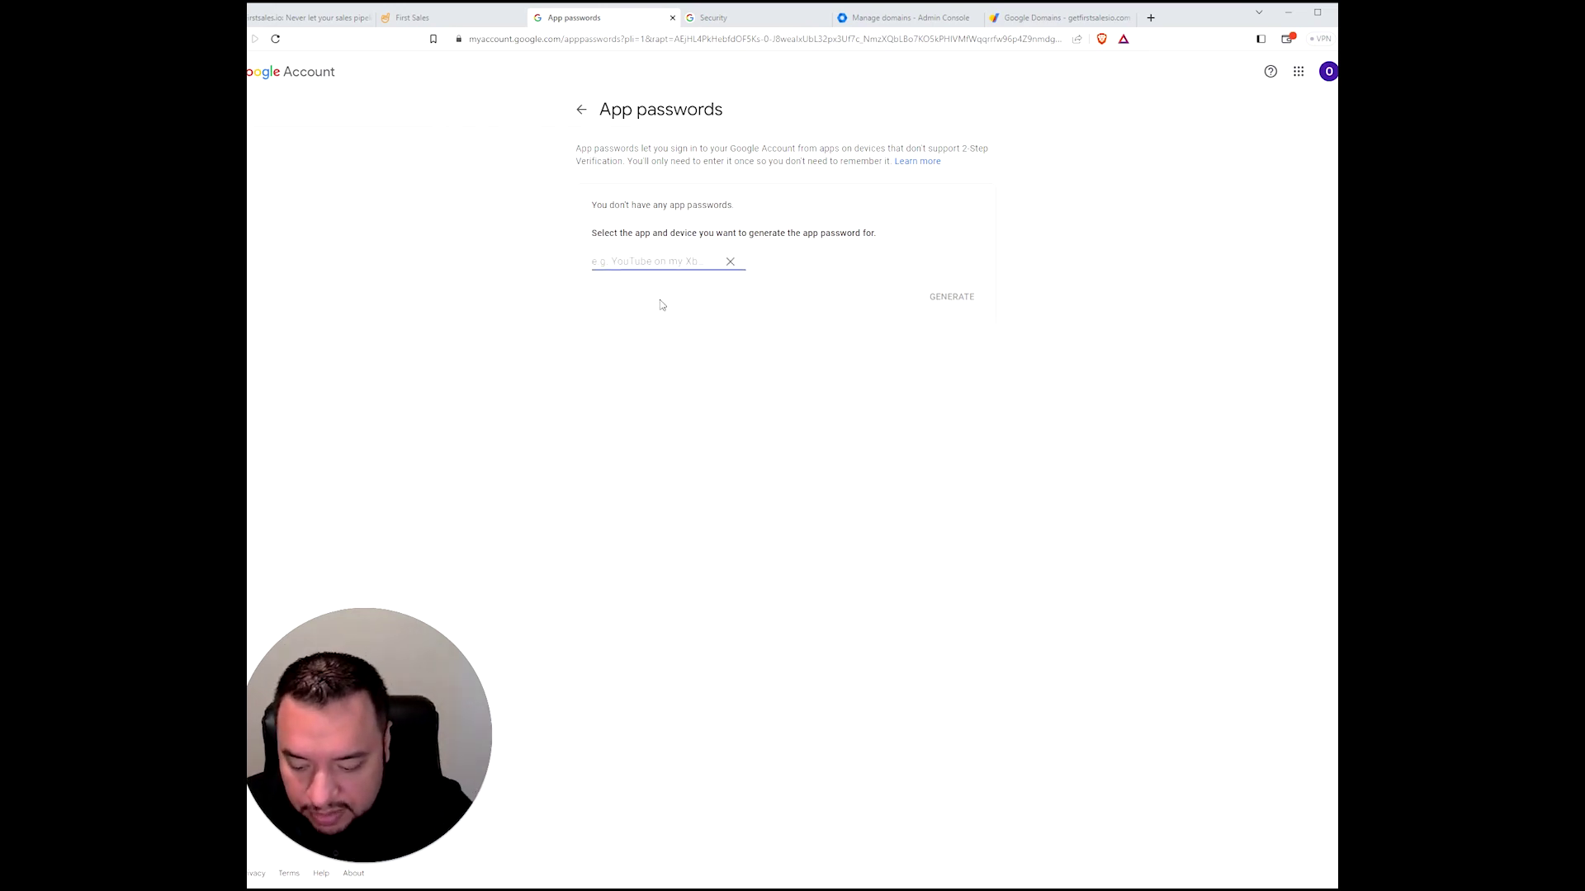
pyautogui.write('FS')
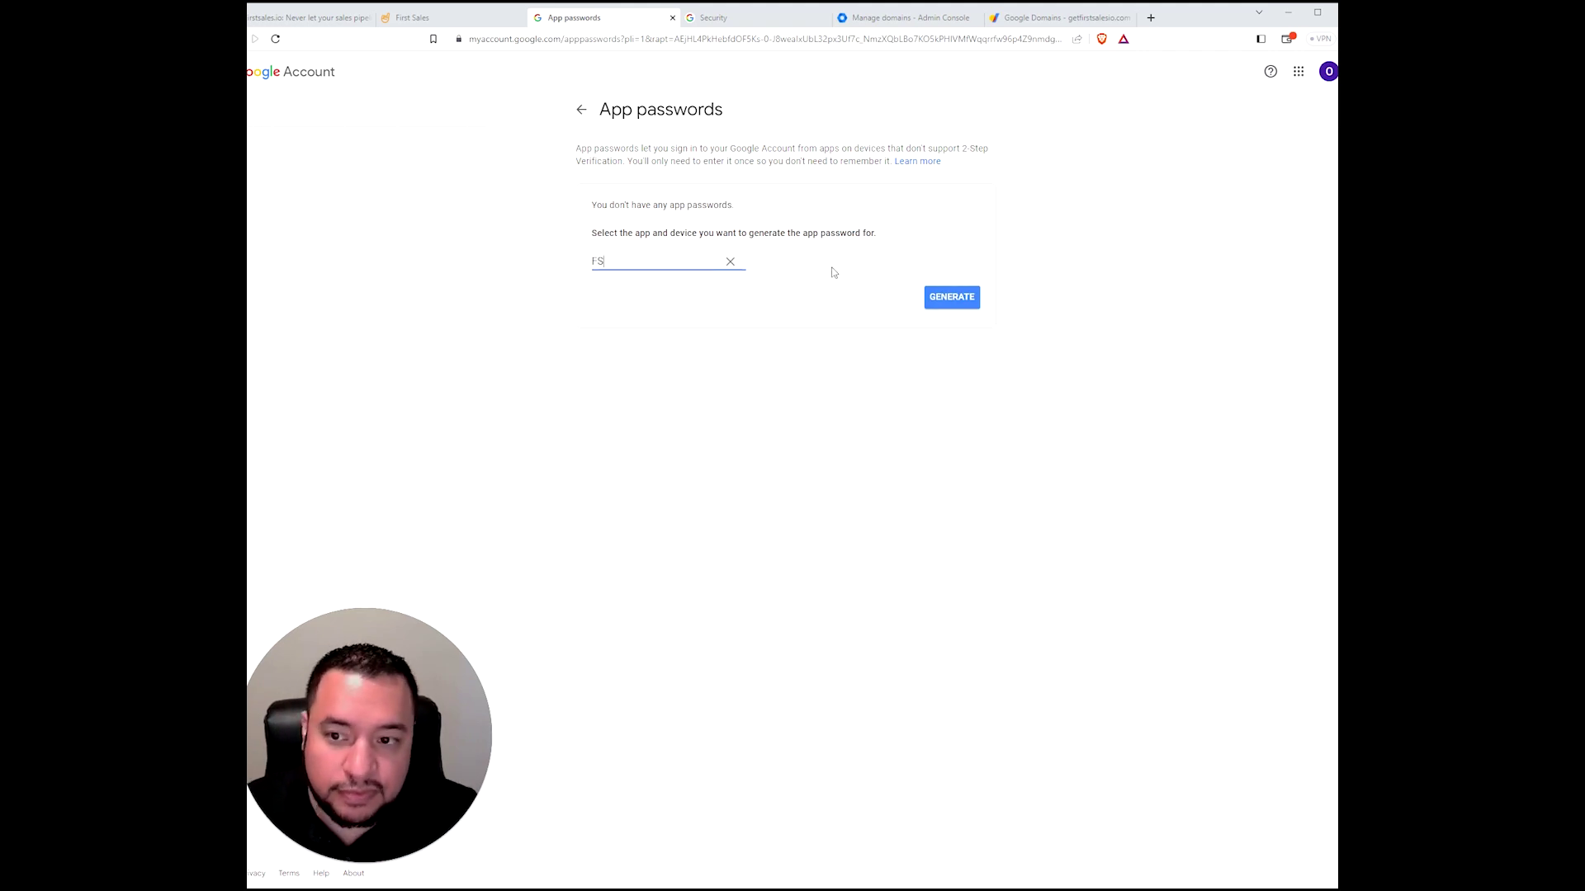
pyautogui.click(950, 298)
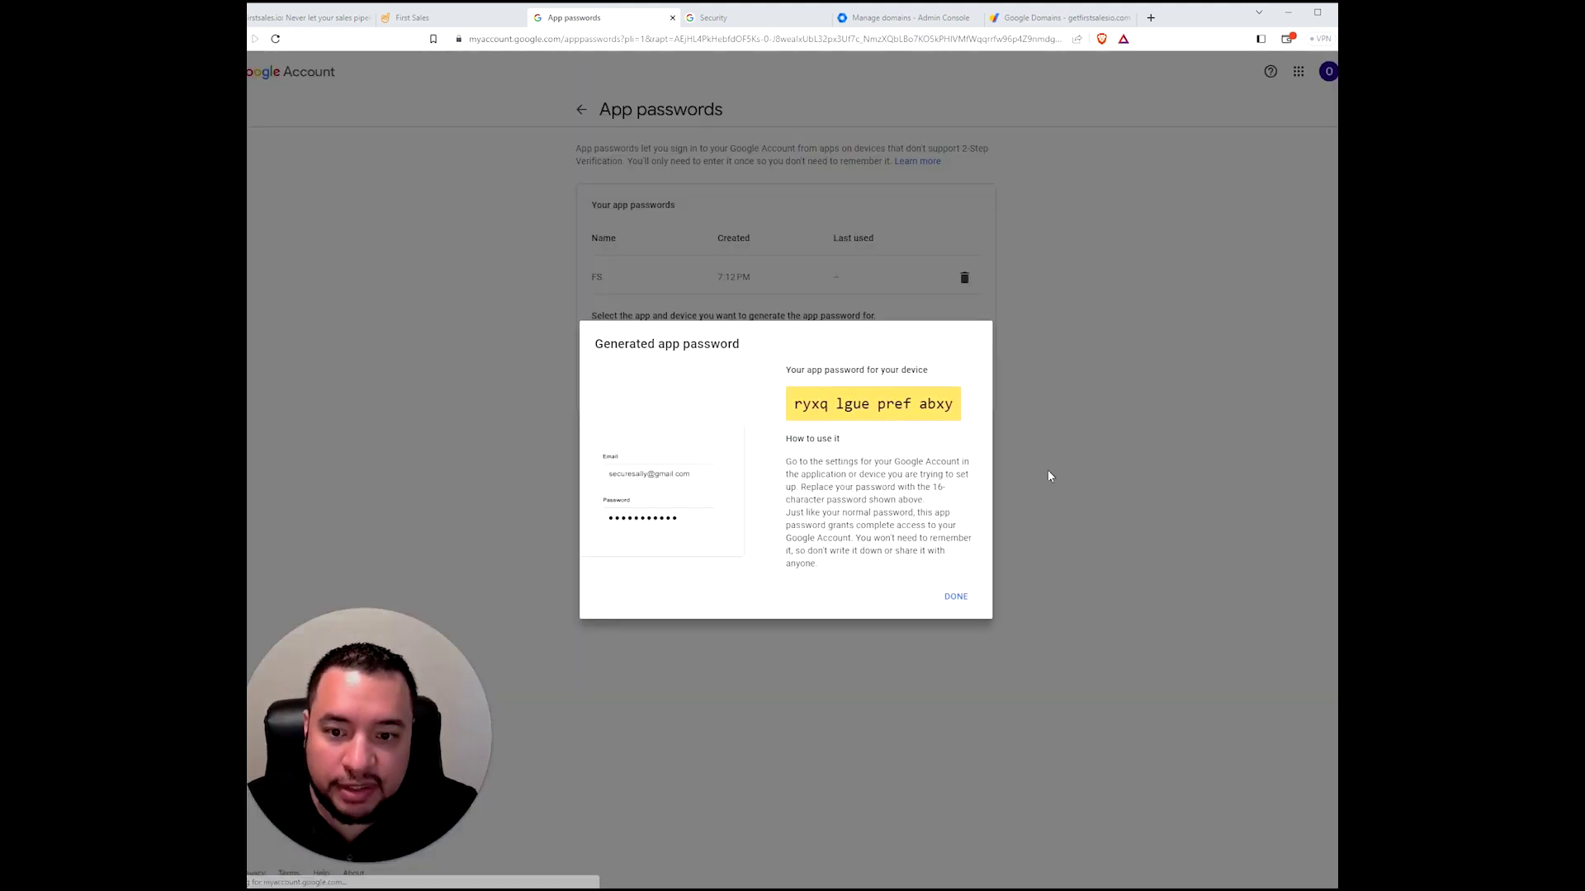
pyautogui.moveTo(795, 413); pyautogui.dragTo(946, 404)
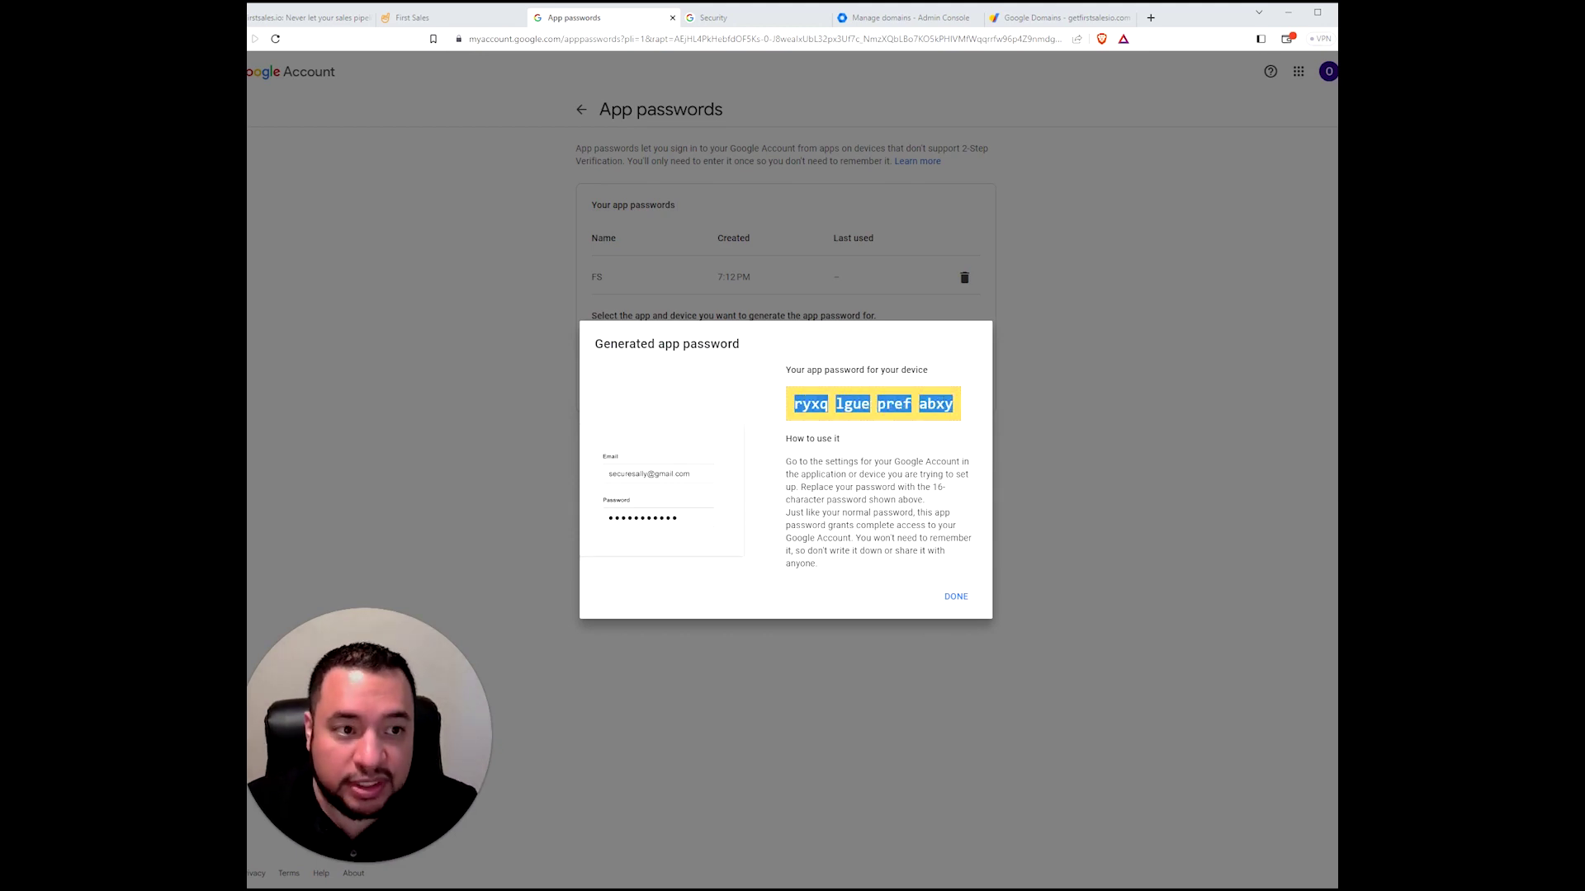
pyautogui.hotkey('alt', 'Tab')
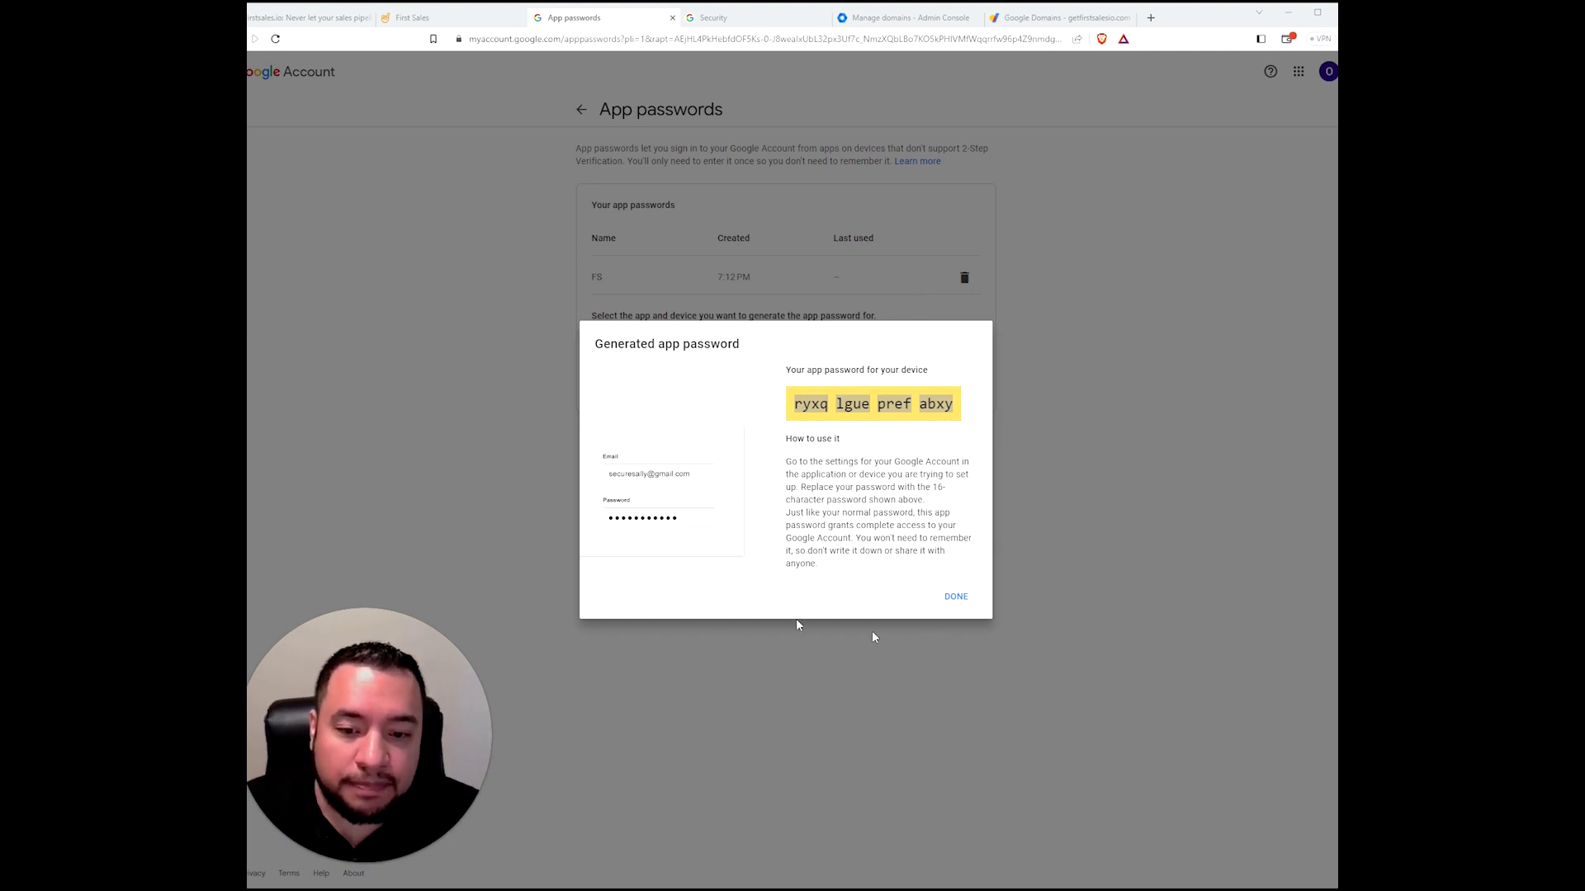
# - Paste the app password into the Gmail app password field, add the account, and dismiss the save-password popup
pyautogui.click(434, 18)
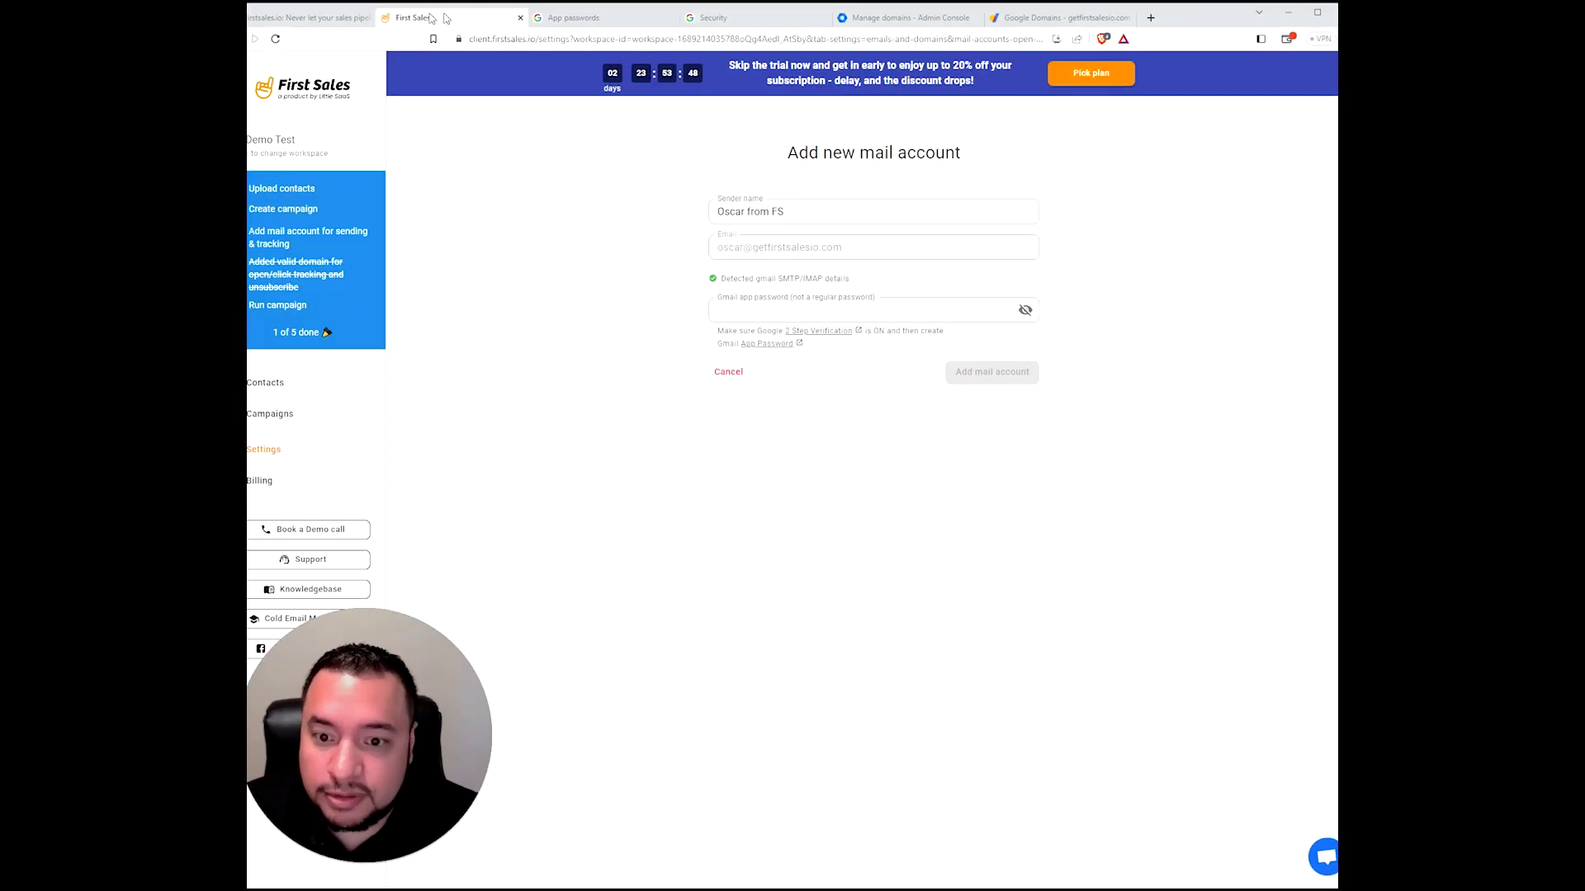
pyautogui.click(825, 310)
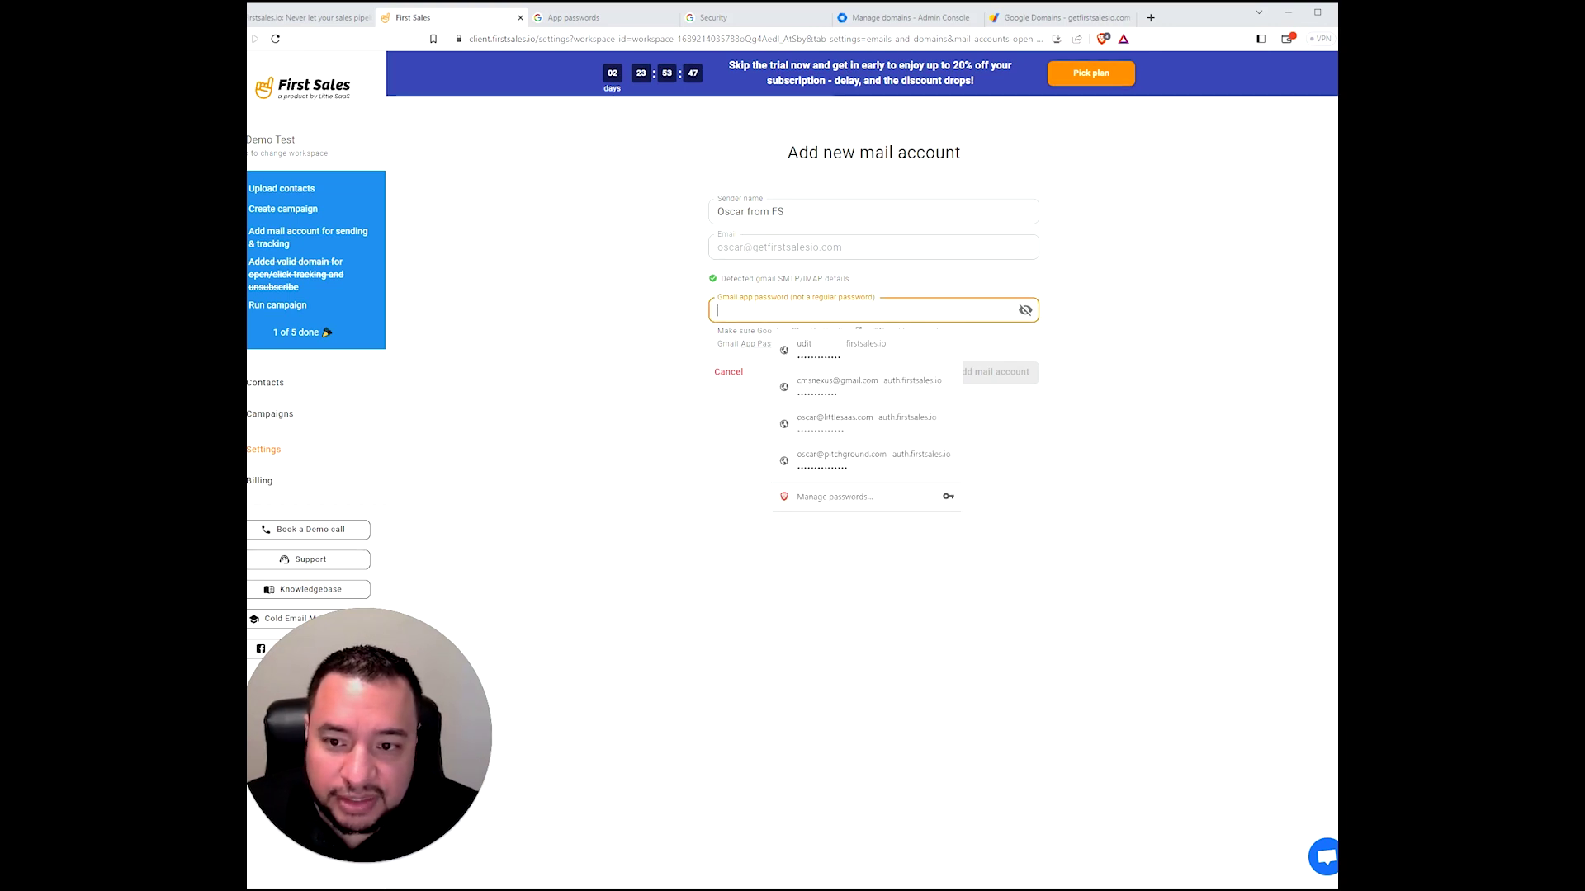
pyautogui.hotkey('ctrl', 'v')
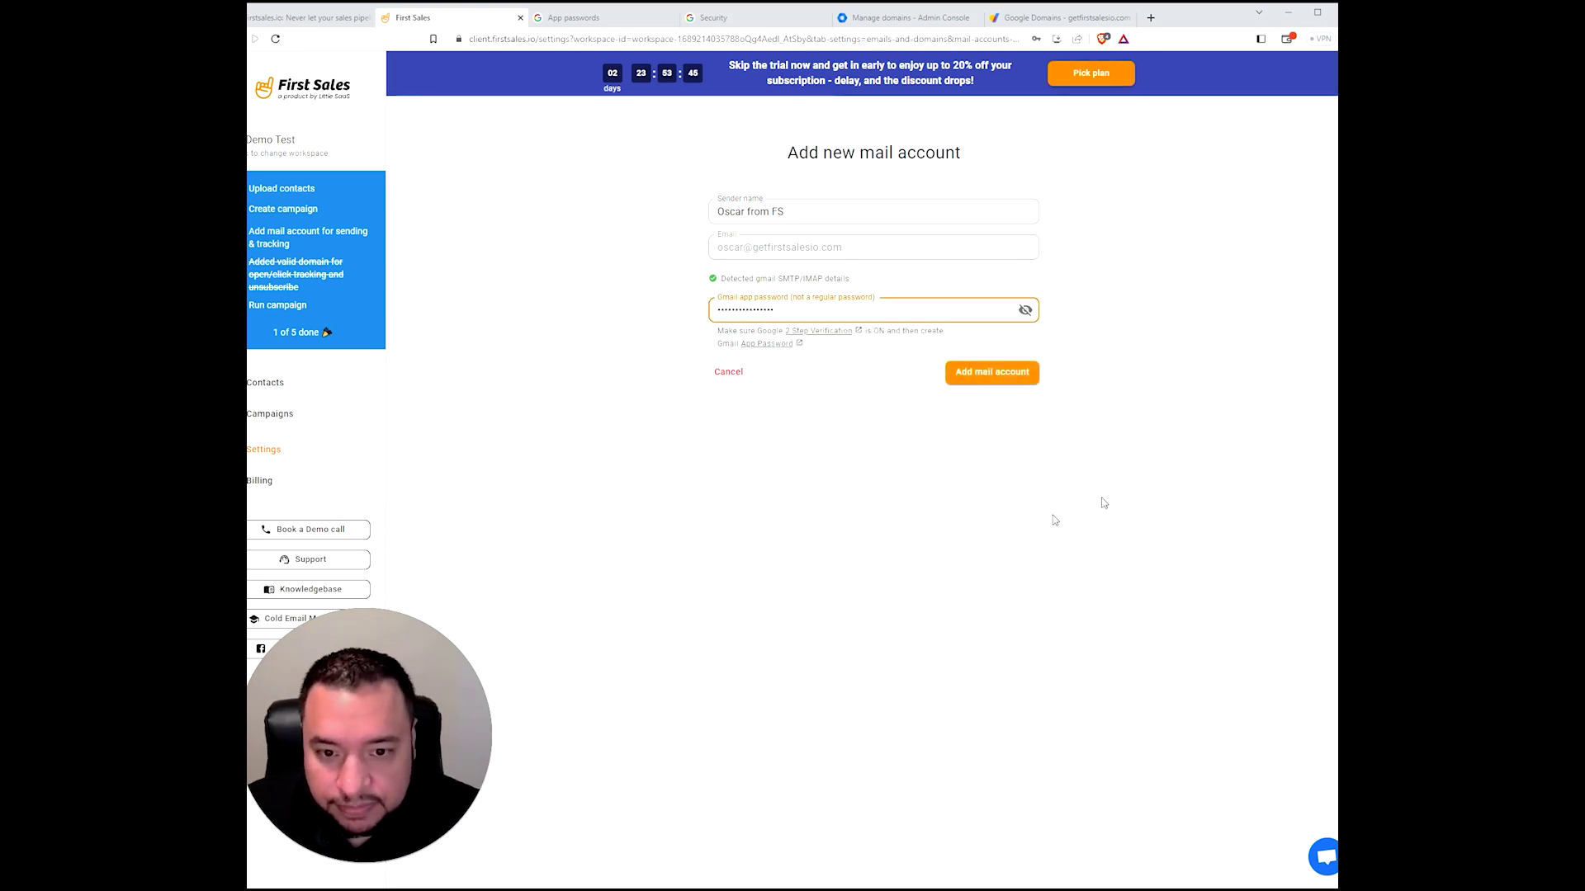
pyautogui.click(993, 375)
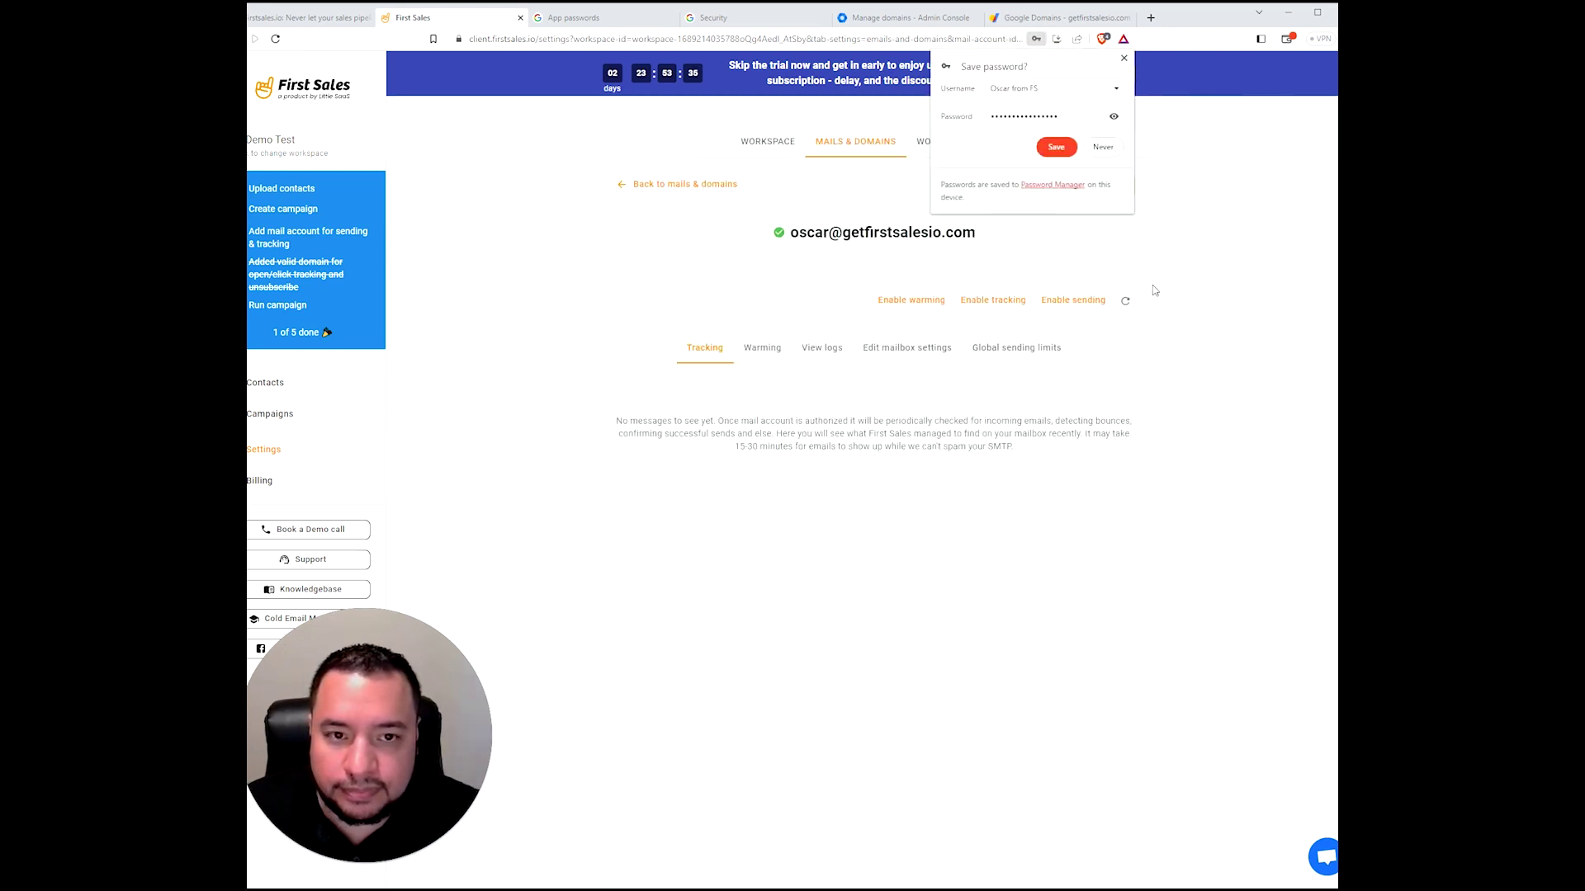
pyautogui.click(1123, 59)
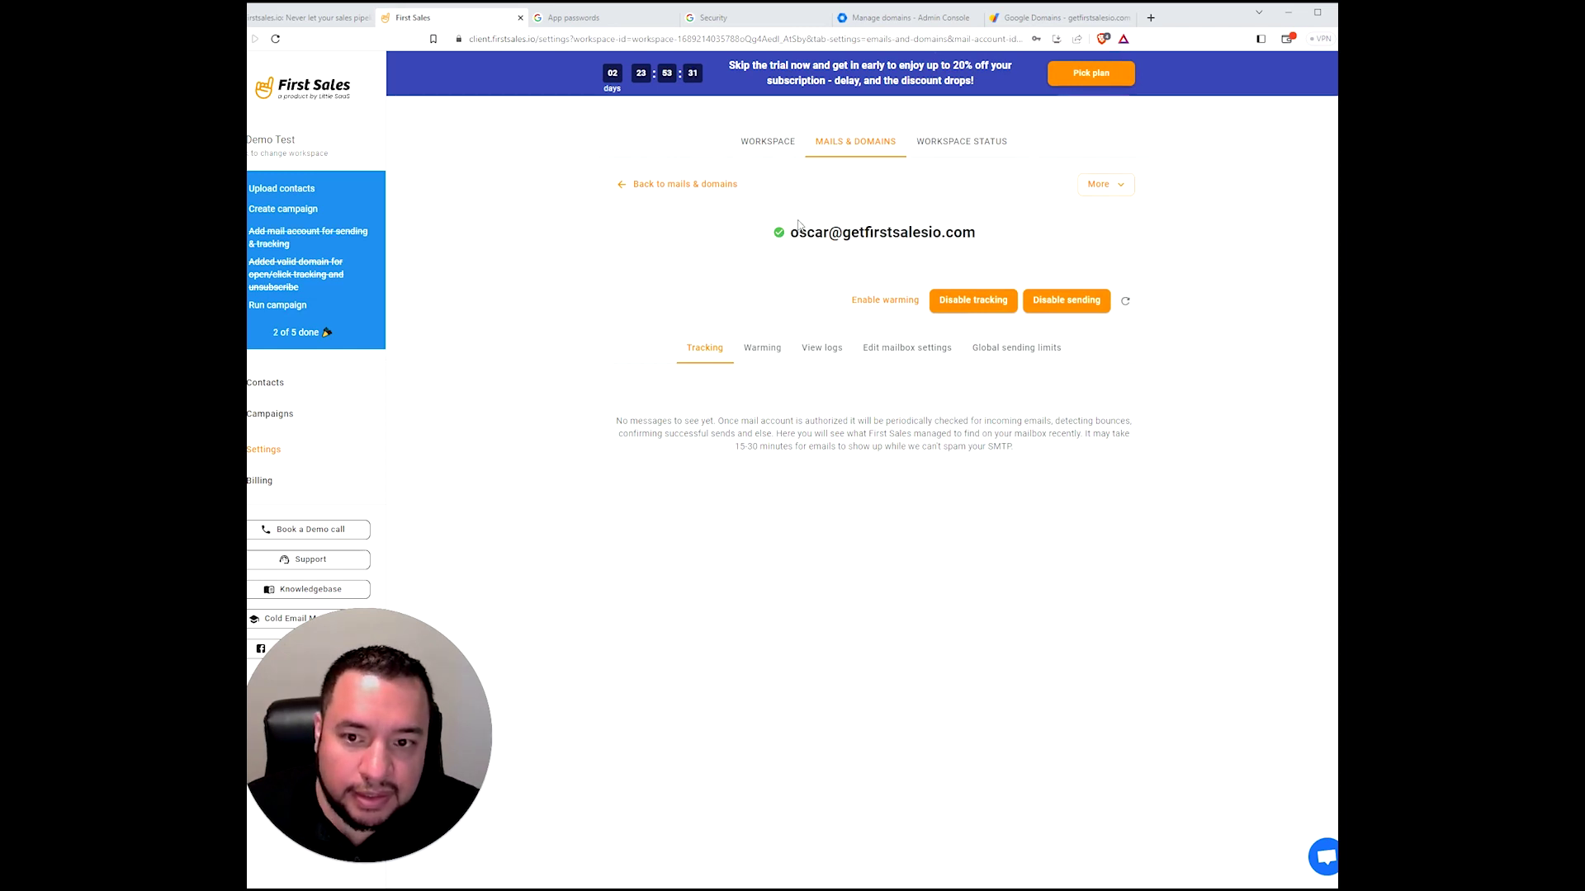
pyautogui.moveTo(785, 240)
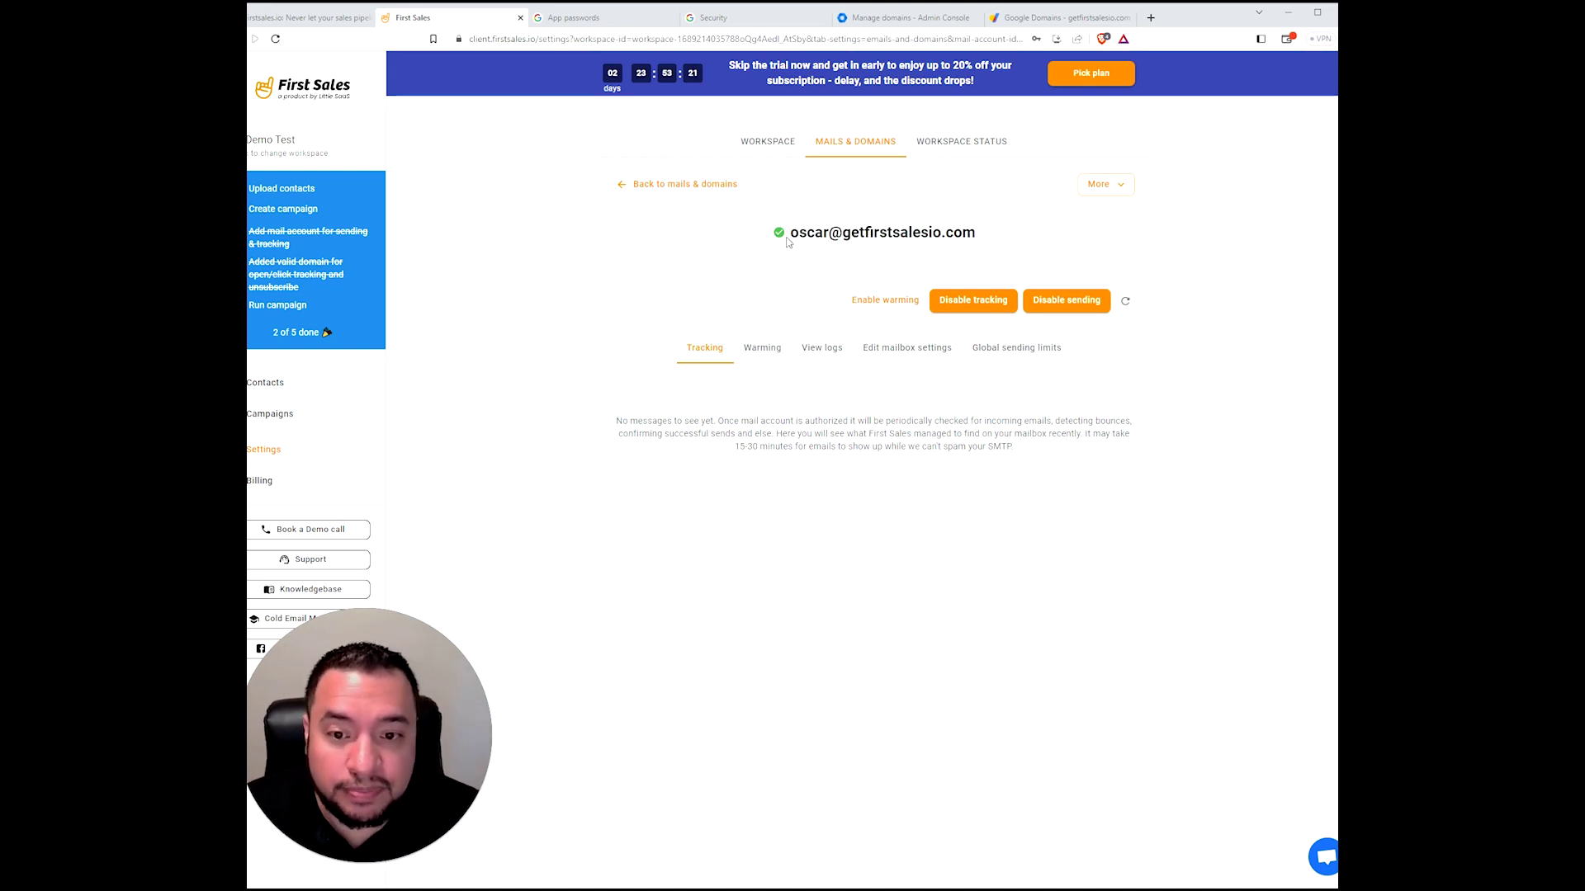
# - Enable warming for the Gmail account and view its global sending limits
pyautogui.click(865, 308)
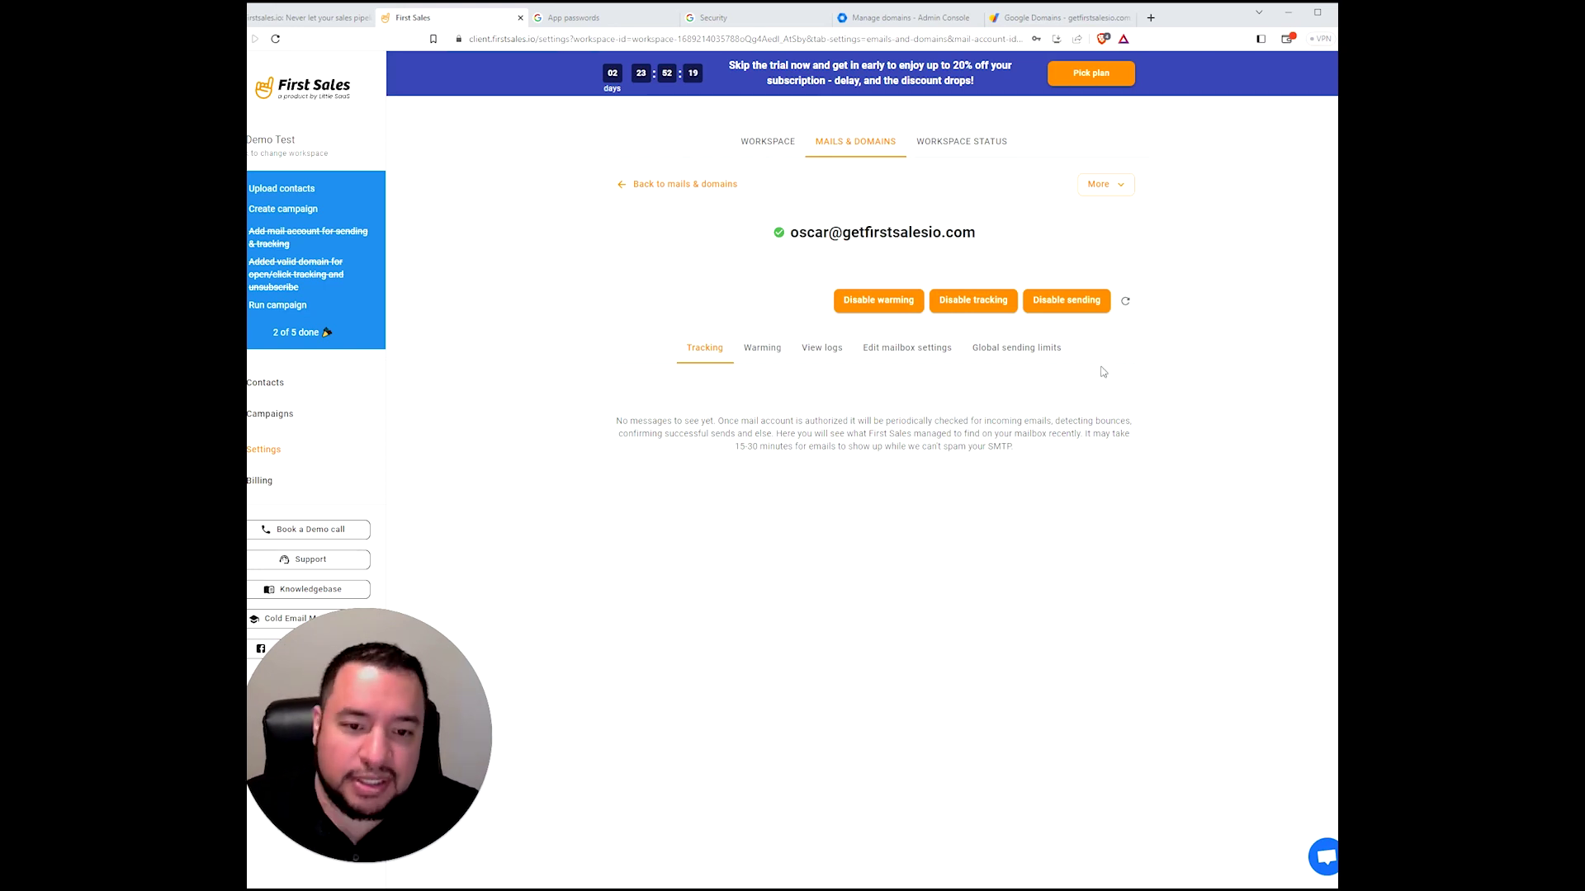
pyautogui.click(1006, 356)
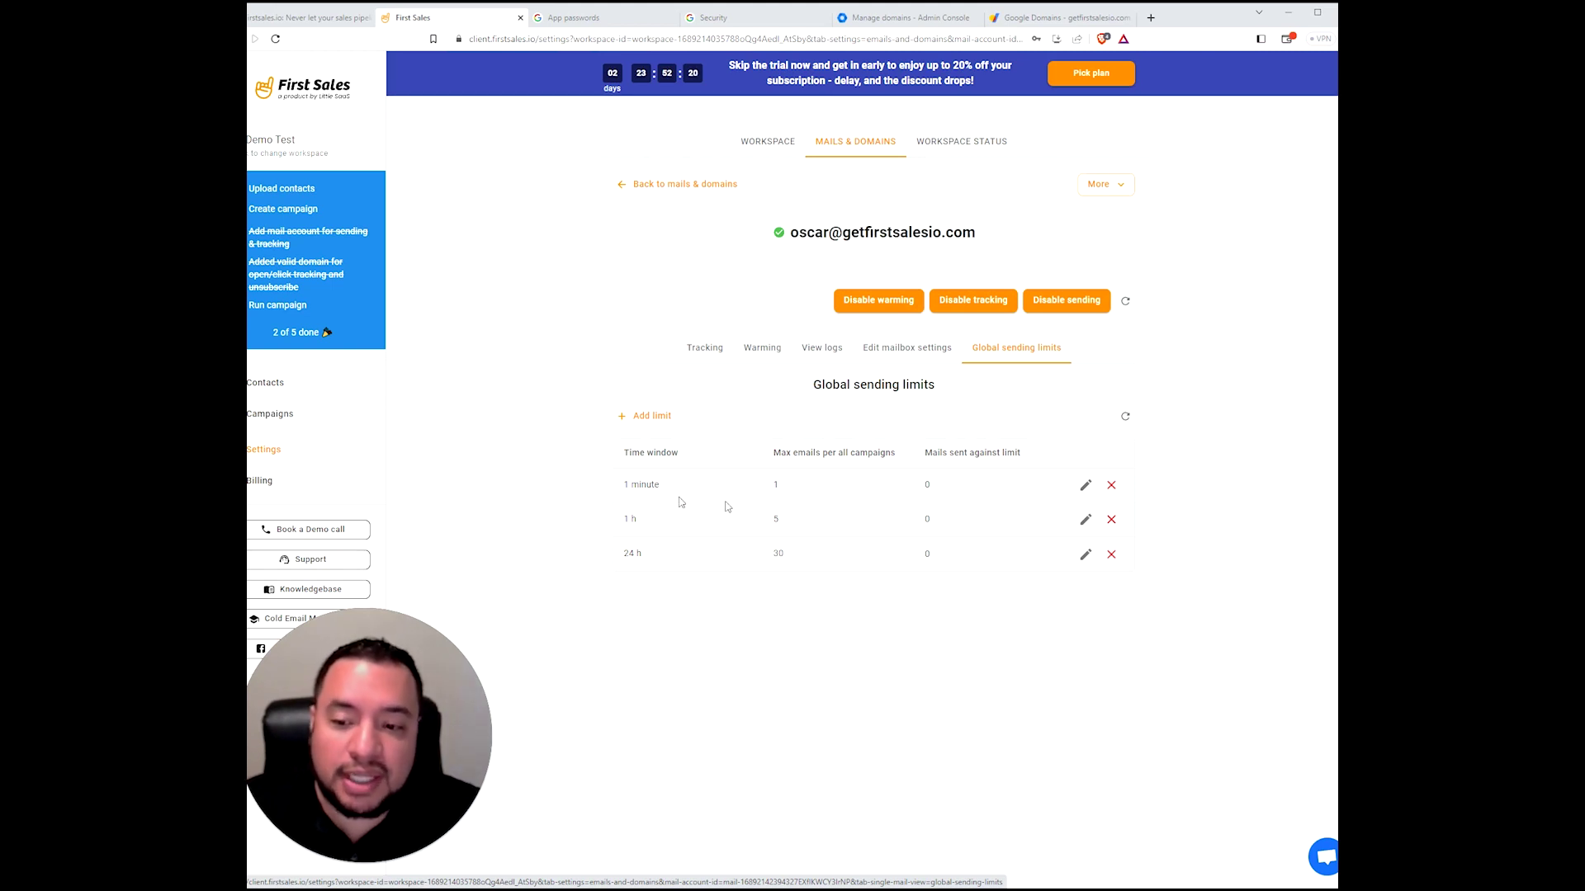
# - Change the 1-minute sending limit's time window to 5 minutes and save it
pyautogui.click(1085, 484)
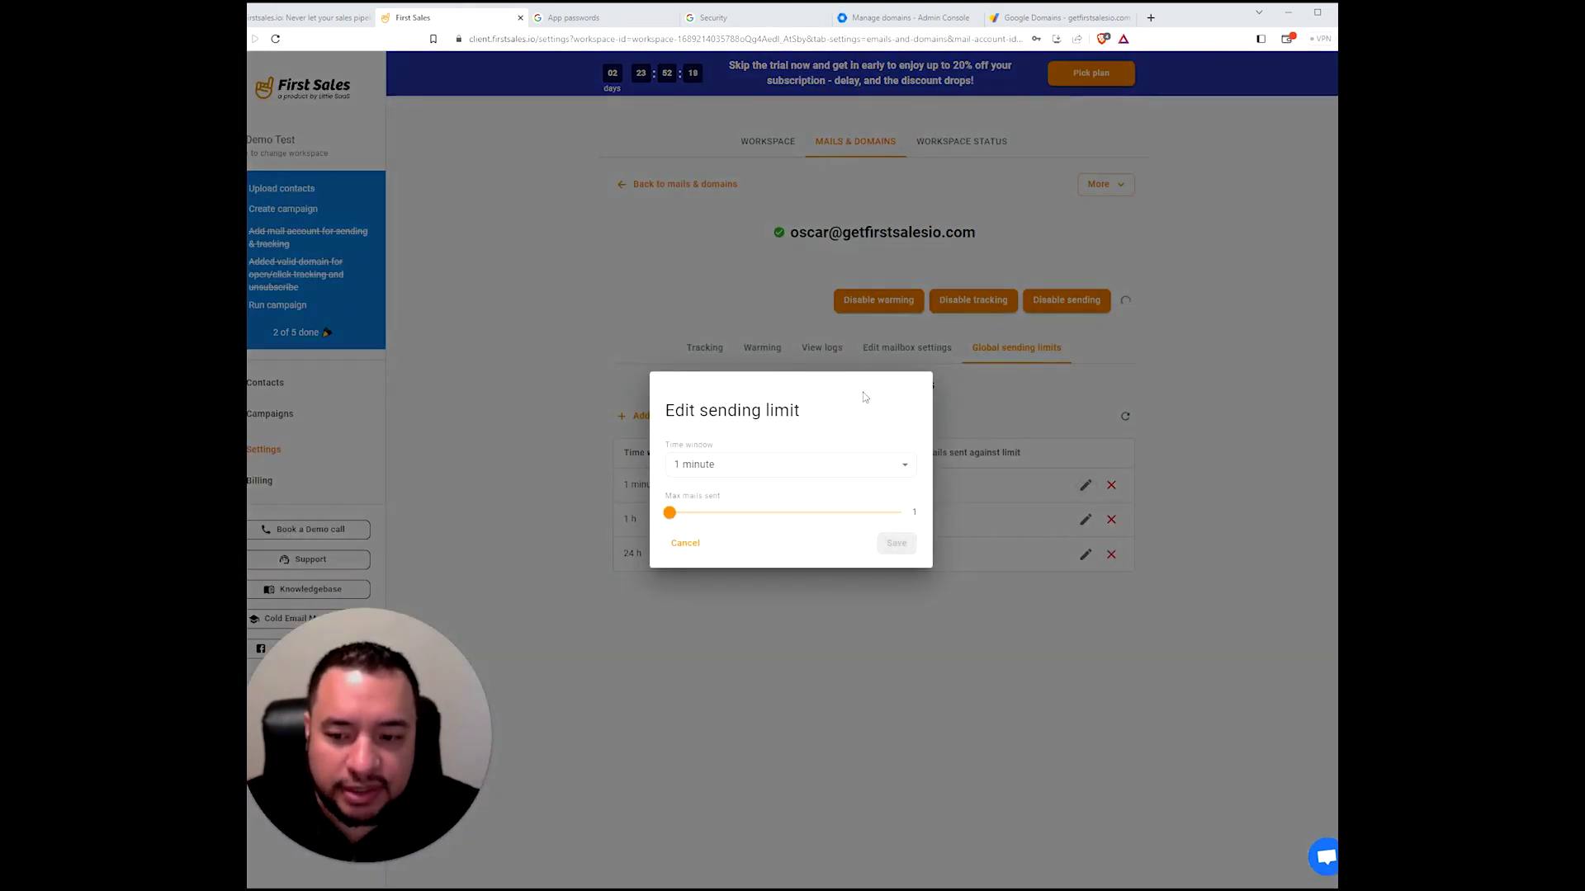
pyautogui.click(788, 463)
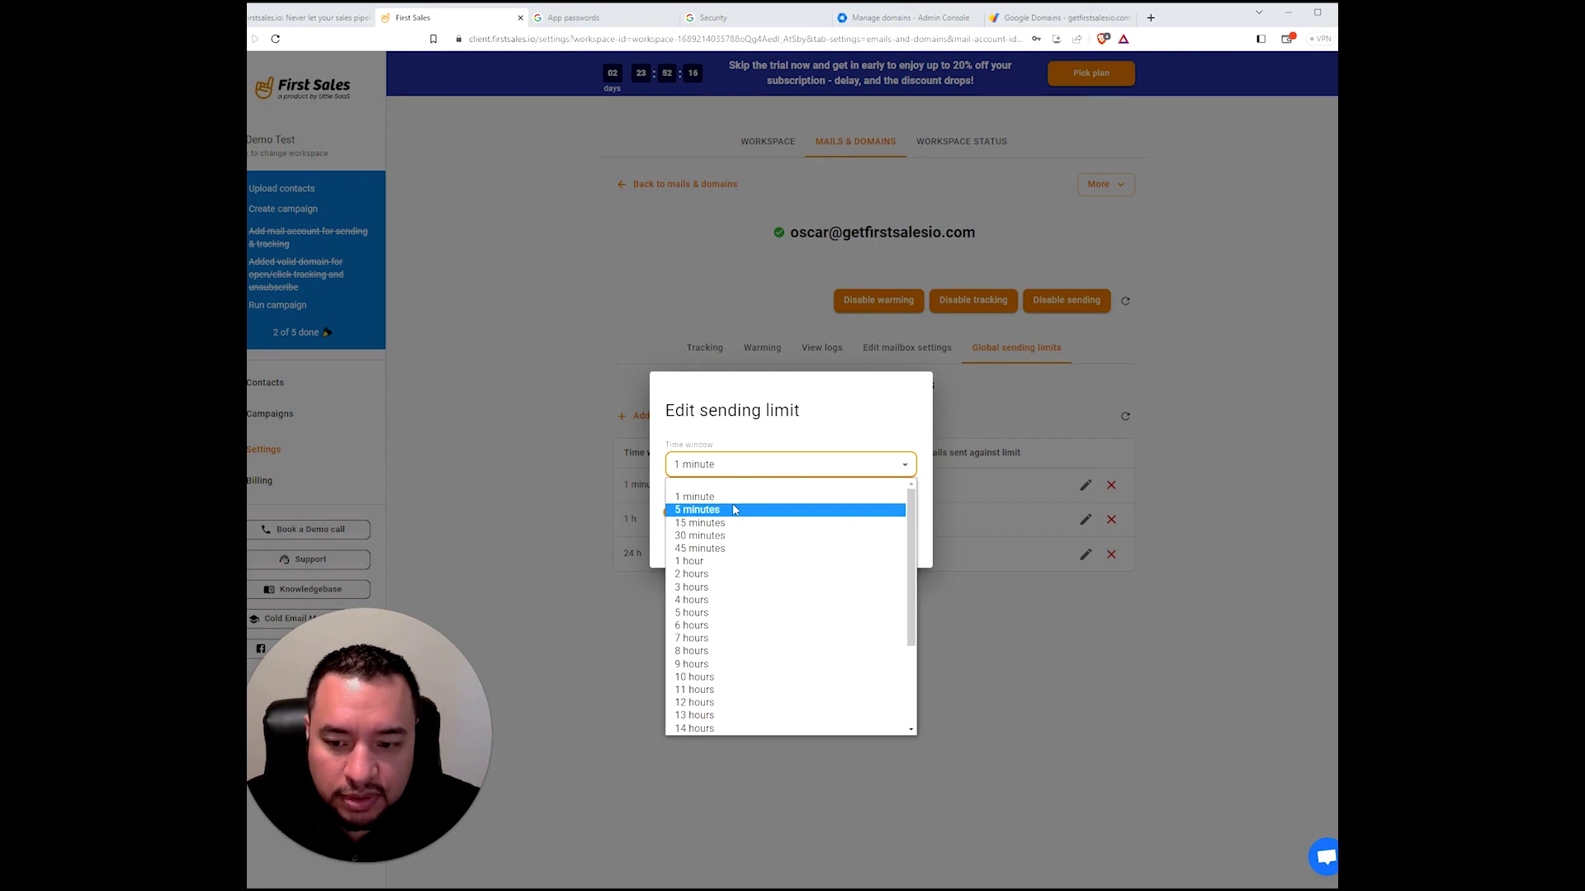
pyautogui.click(789, 506)
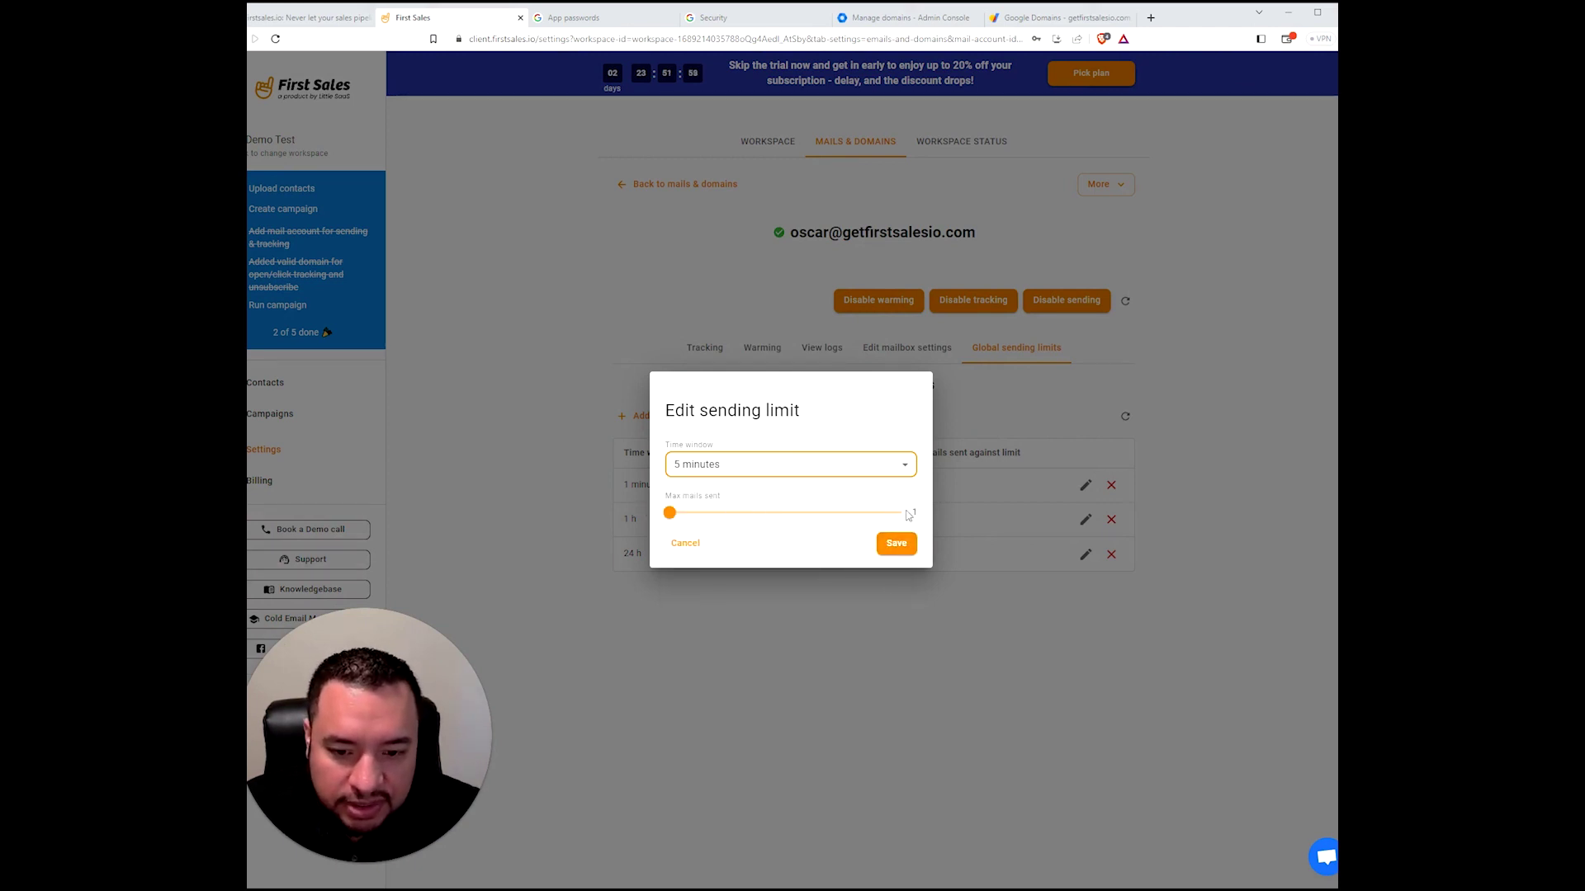
pyautogui.click(897, 544)
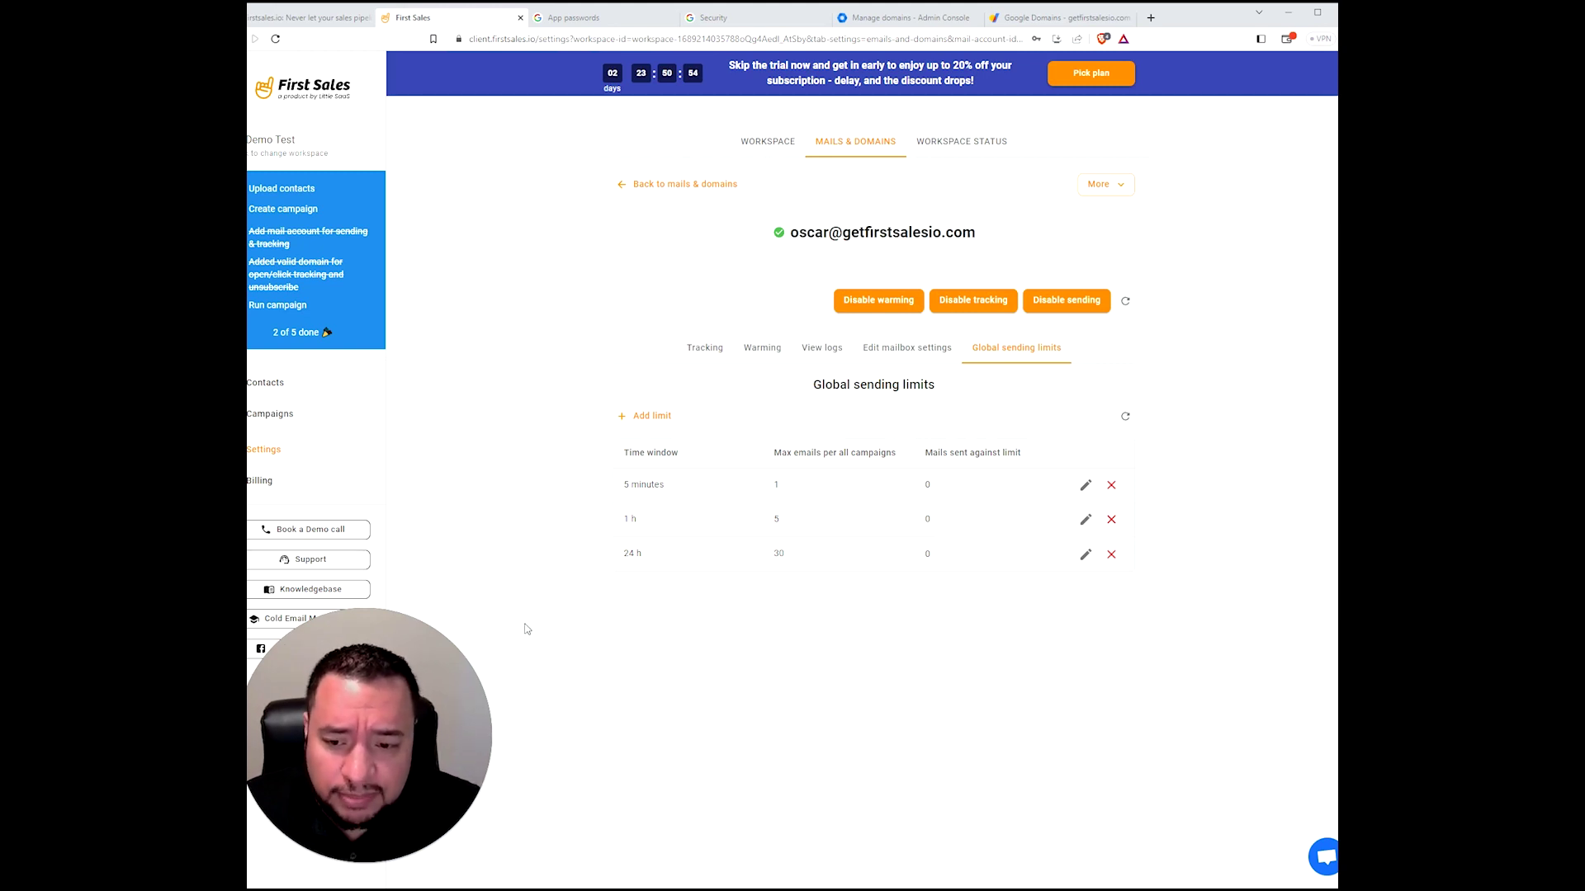
# - Raise the hourly limit to 10 mails and save, then slide the 24 h limit to 50
pyautogui.click(1086, 520)
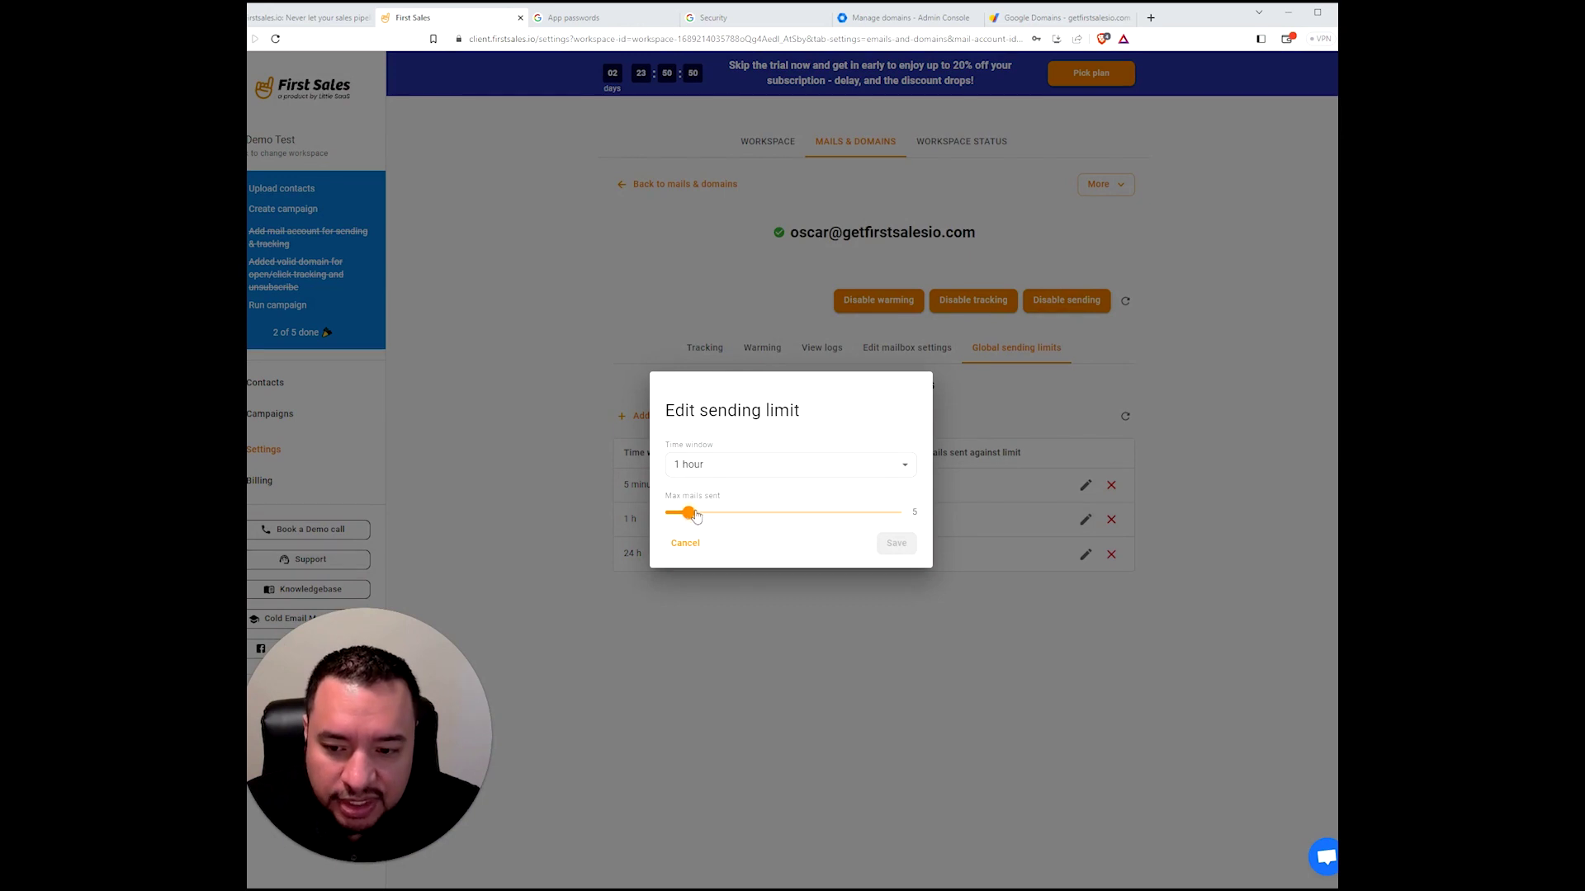
pyautogui.click(695, 513)
pyautogui.moveTo(695, 515); pyautogui.dragTo(702, 516)
pyautogui.moveTo(710, 516); pyautogui.dragTo(712, 512)
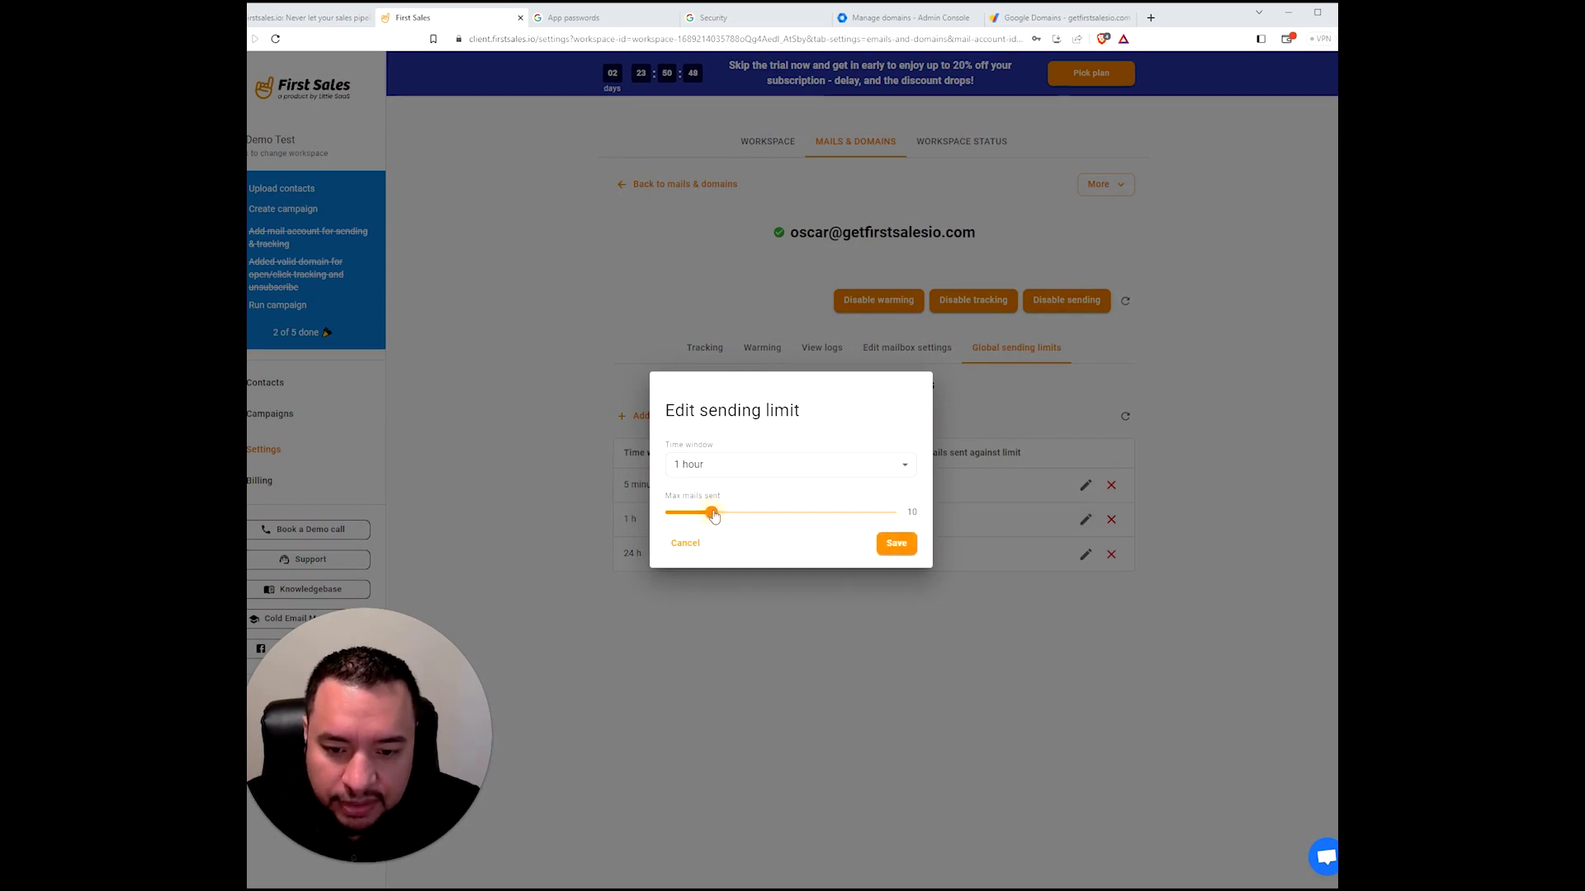
pyautogui.click(889, 550)
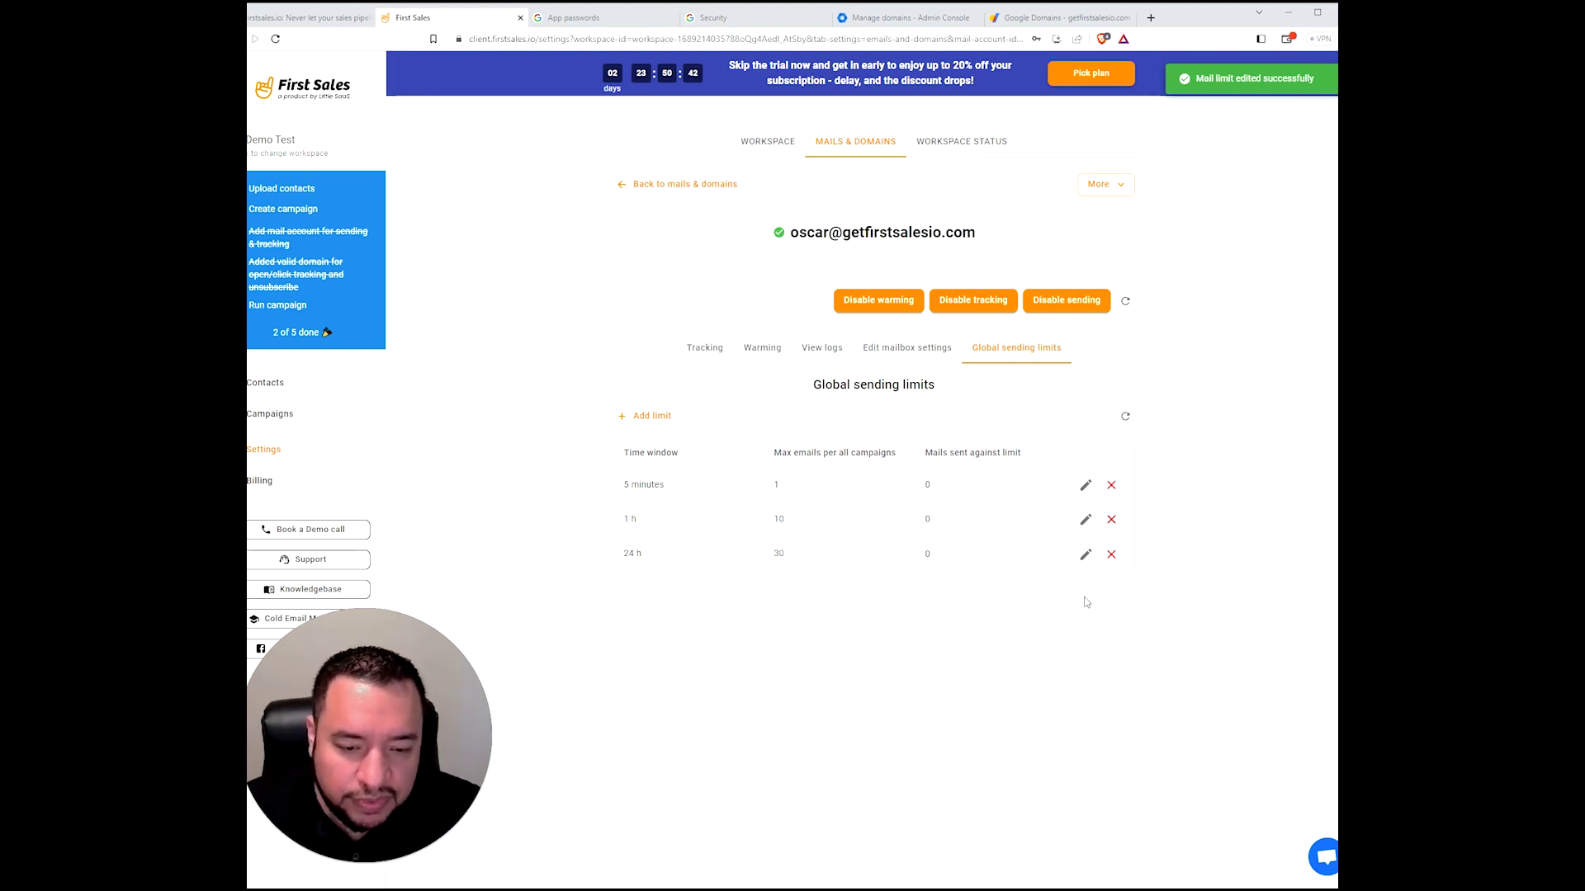
pyautogui.click(1085, 553)
pyautogui.moveTo(804, 513); pyautogui.dragTo(897, 502)
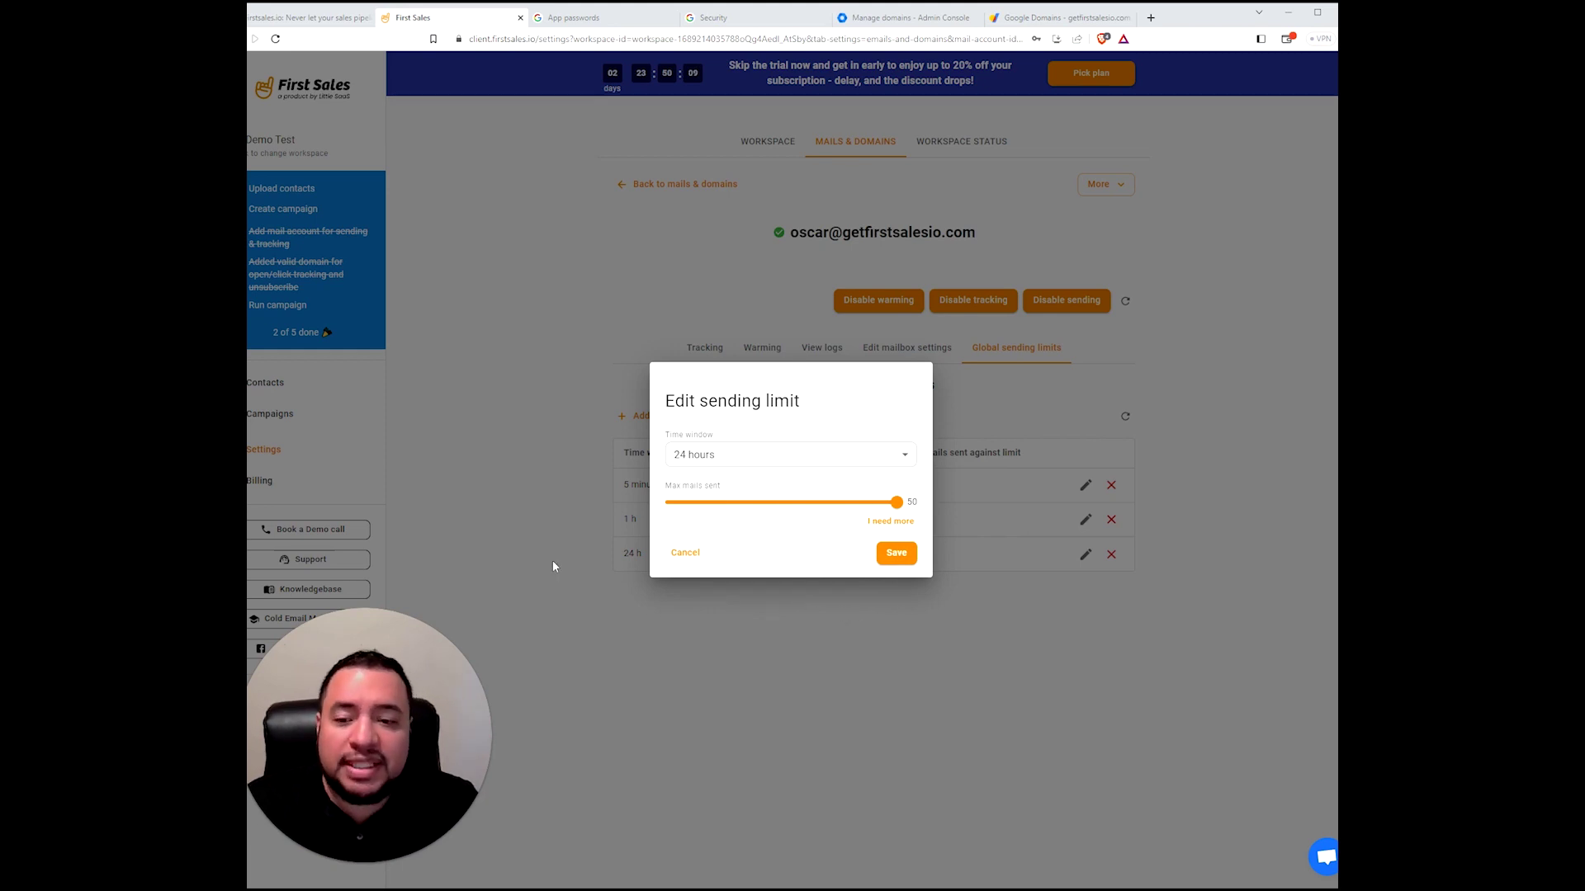
# - Save the daily limit, then reopen it and lower it to 49 mails
pyautogui.click(896, 552)
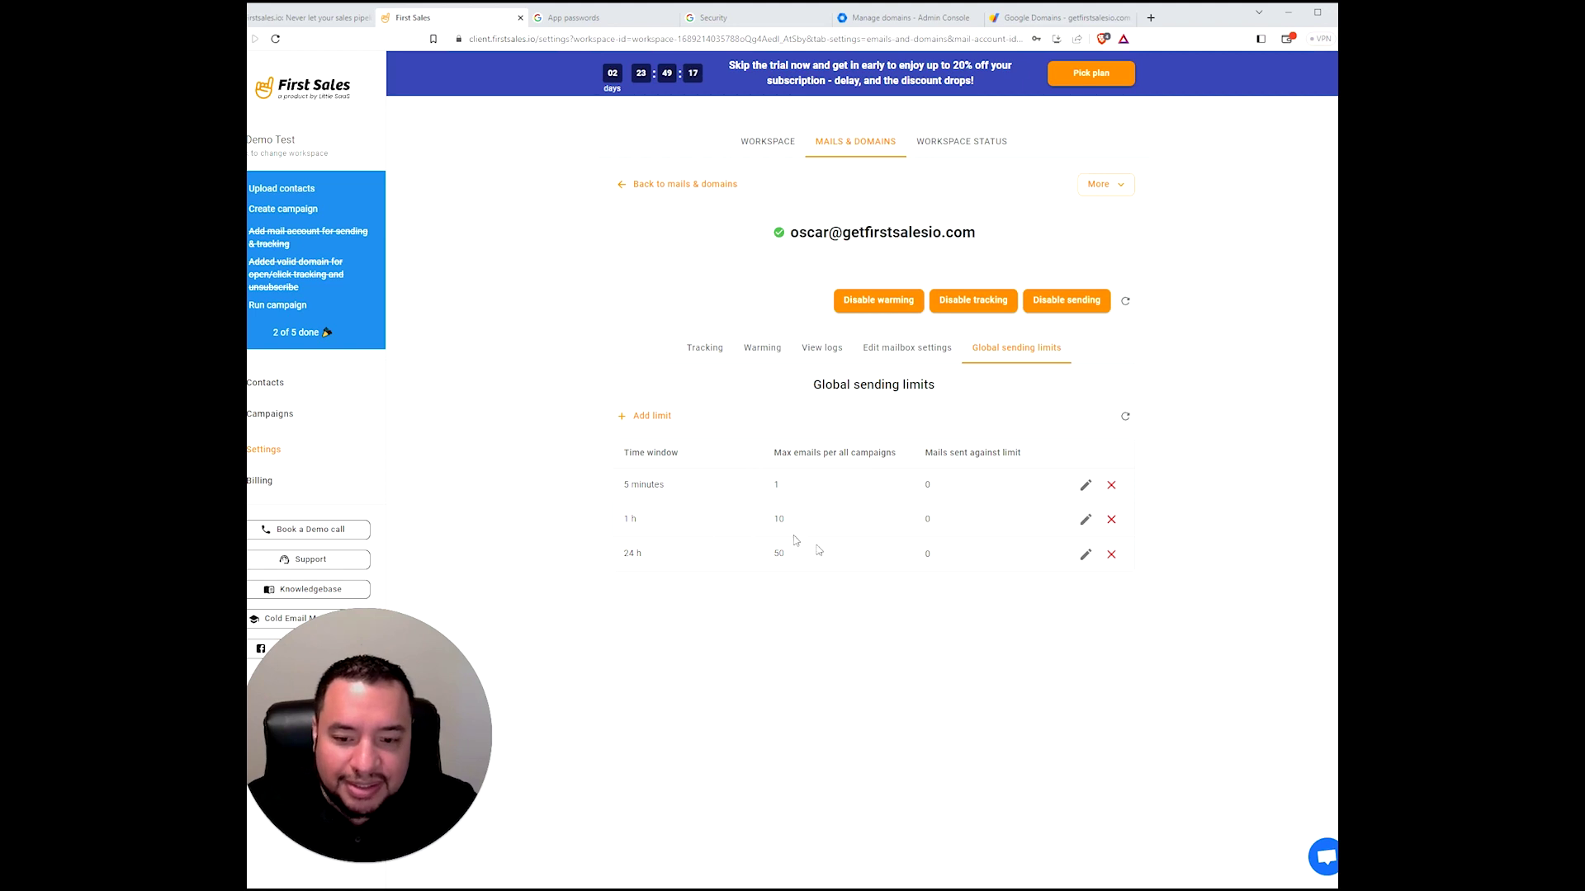
pyautogui.click(1085, 554)
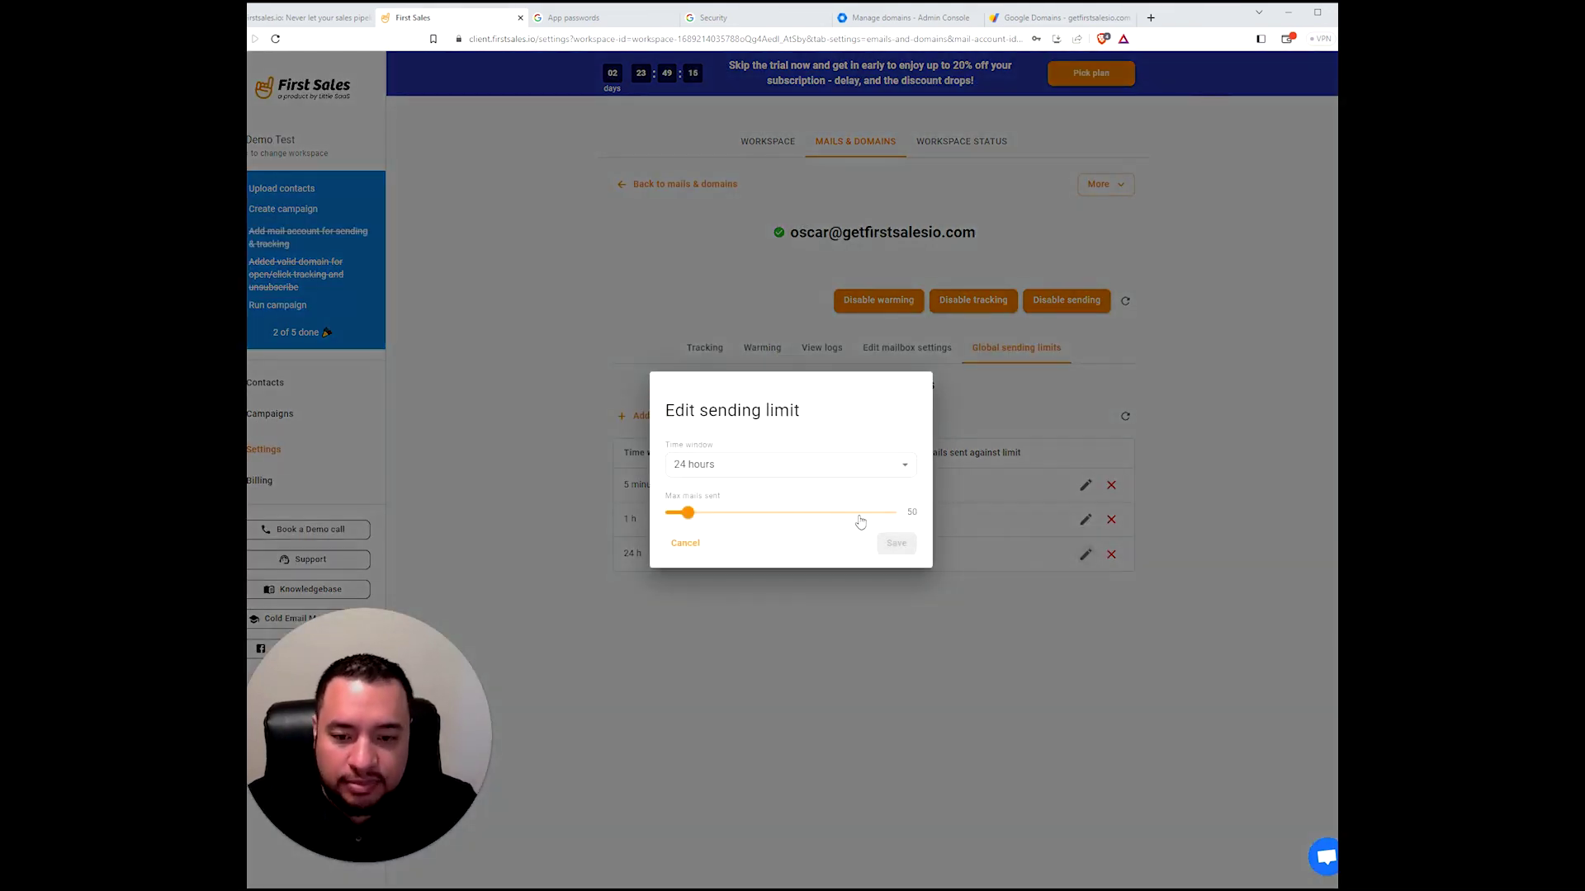
pyautogui.moveTo(687, 513)
pyautogui.mouseDown()
pyautogui.moveTo(914, 524)
pyautogui.moveTo(679, 500)
pyautogui.moveTo(694, 498)
pyautogui.moveTo(688, 513)
pyautogui.mouseUp()
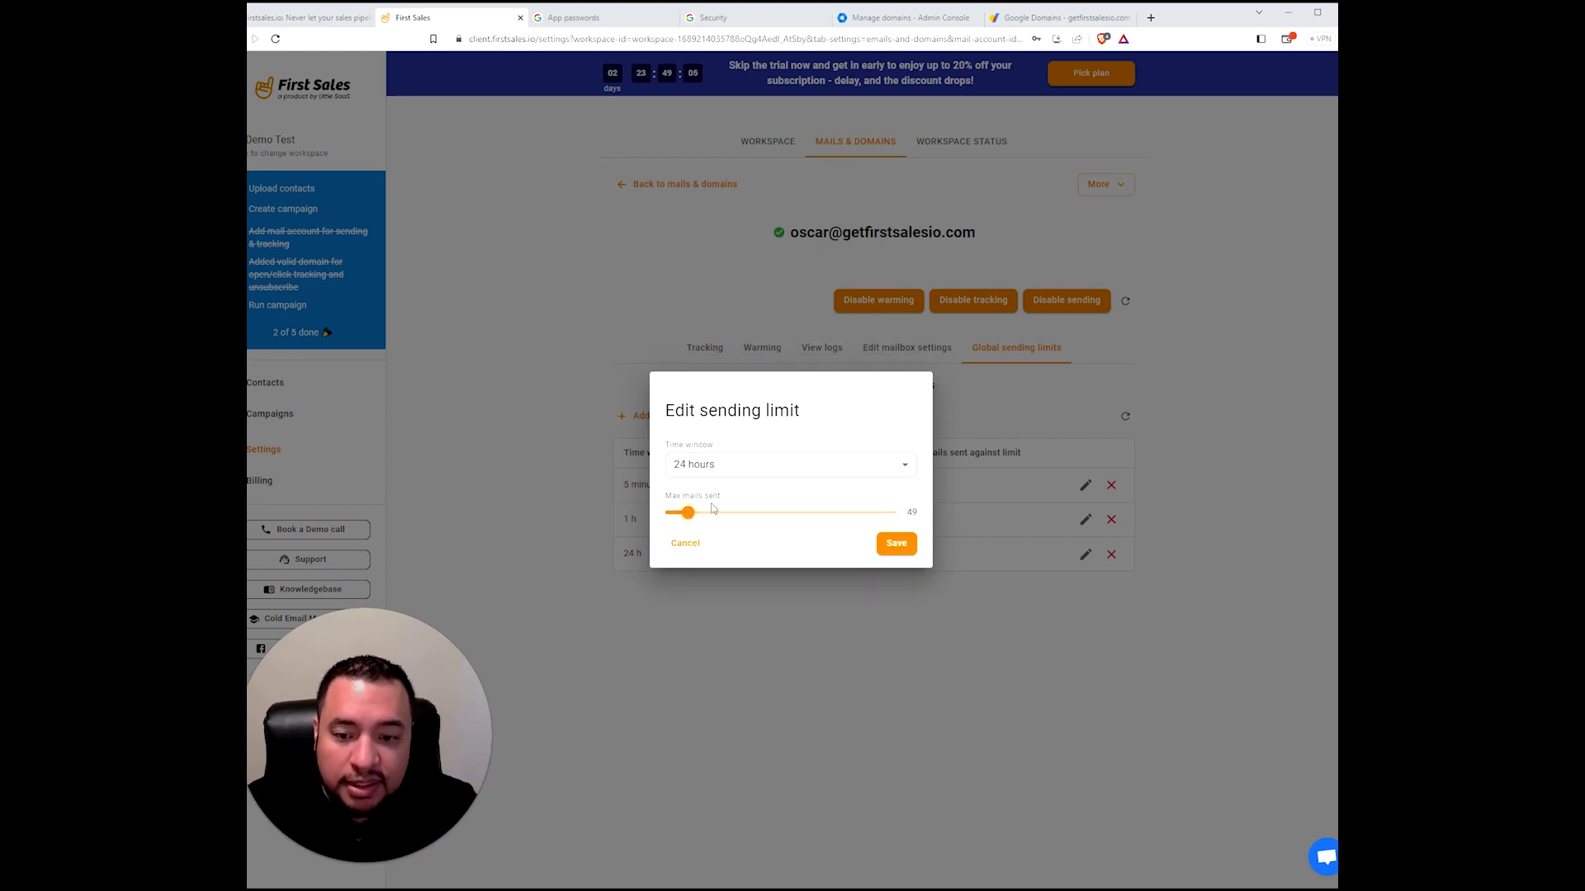
pyautogui.click(896, 543)
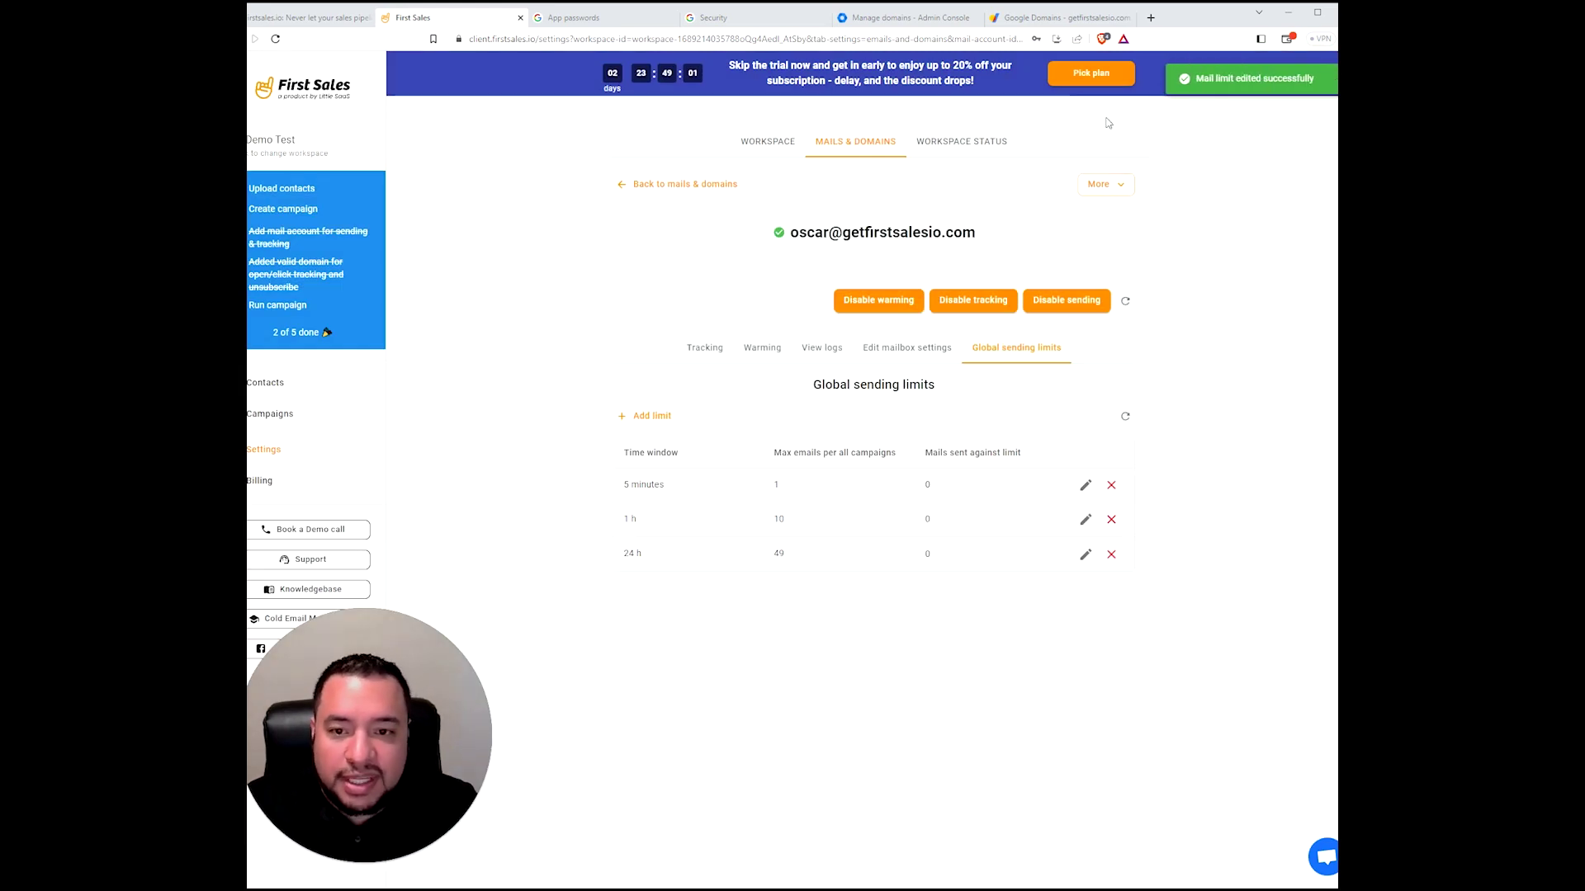